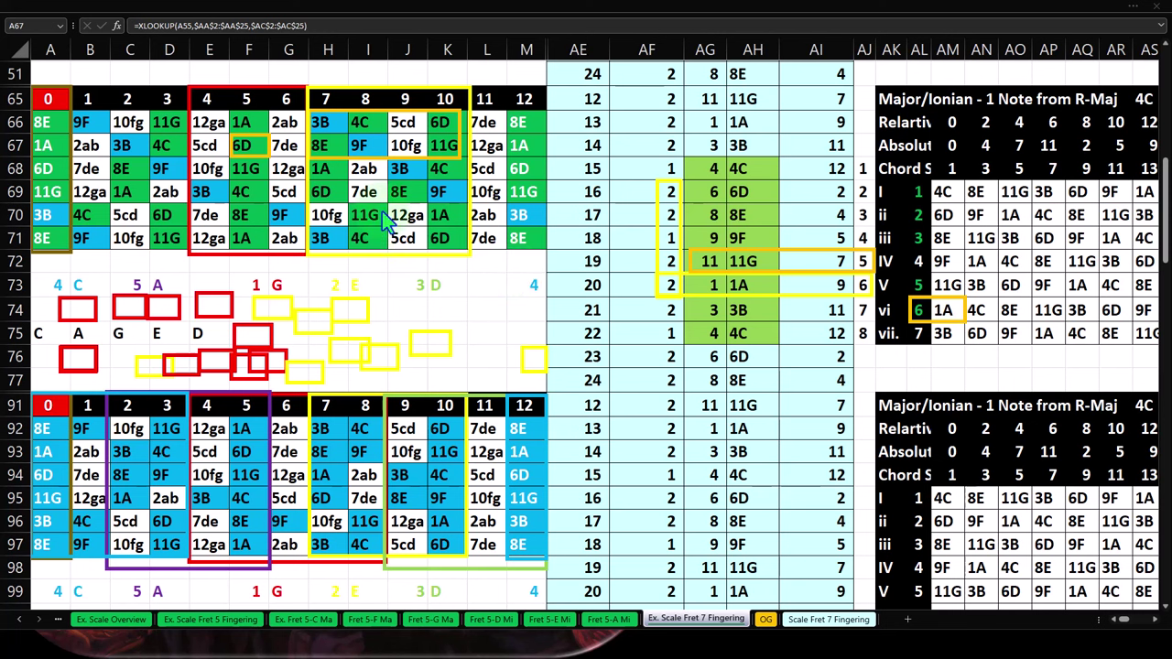
- Inspect the XLOOKUP formula in cell A67 and go to the lettered fretboard at A14 on the OG sheet
{"action": "key", "text": "F2"}
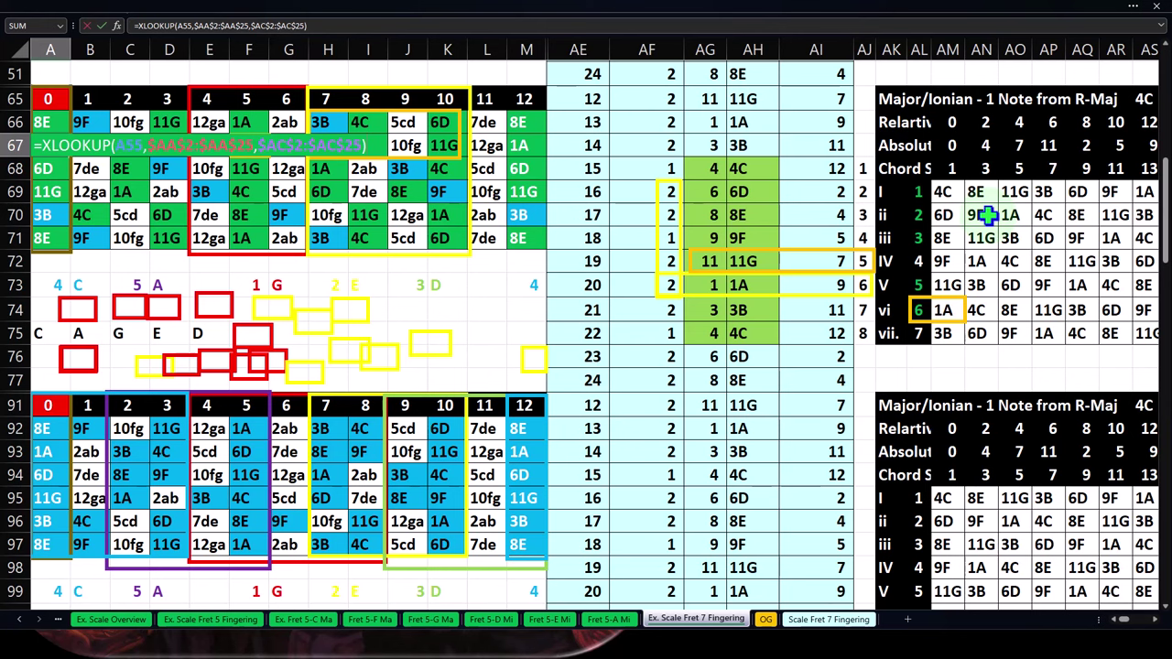
{"action": "key", "text": "Return"}
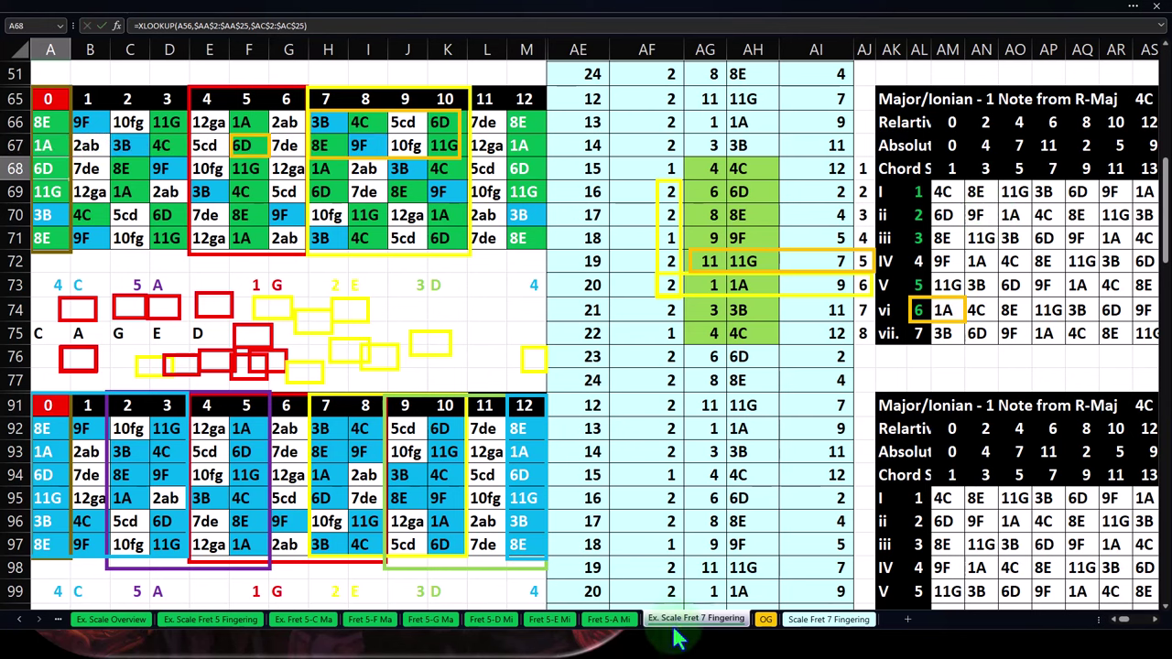
{"action": "left_click", "coordinate": [765, 620]}
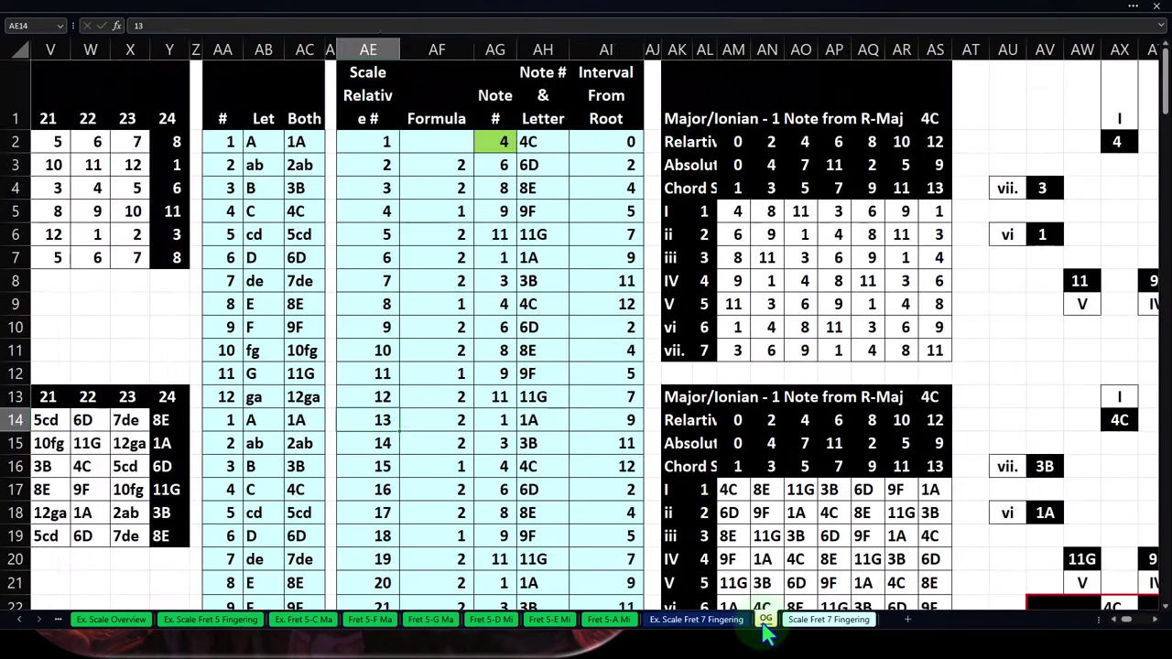
{"action": "left_click", "coordinate": [441, 322]}
{"action": "key", "text": "Left"}
{"action": "key", "text": "Left"}
{"action": "key", "text": "Left"}
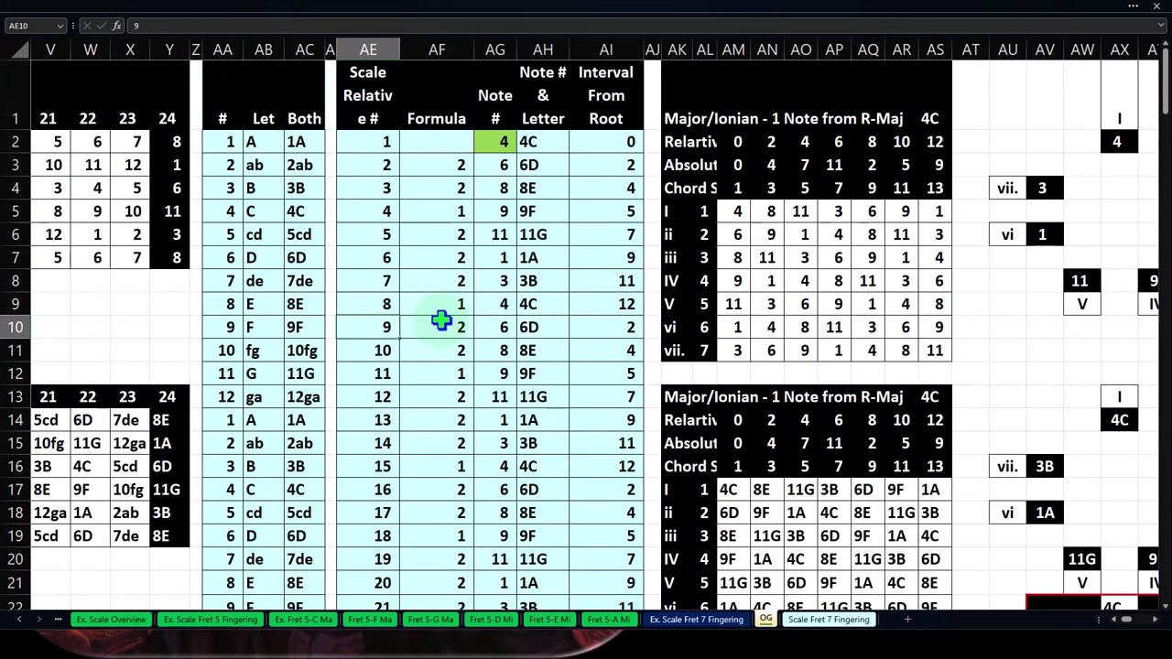
{"action": "key", "text": "Home"}
{"action": "key", "text": "Down"}
{"action": "key", "text": "Down"}
{"action": "key", "text": "Down"}
{"action": "key", "text": "Down"}
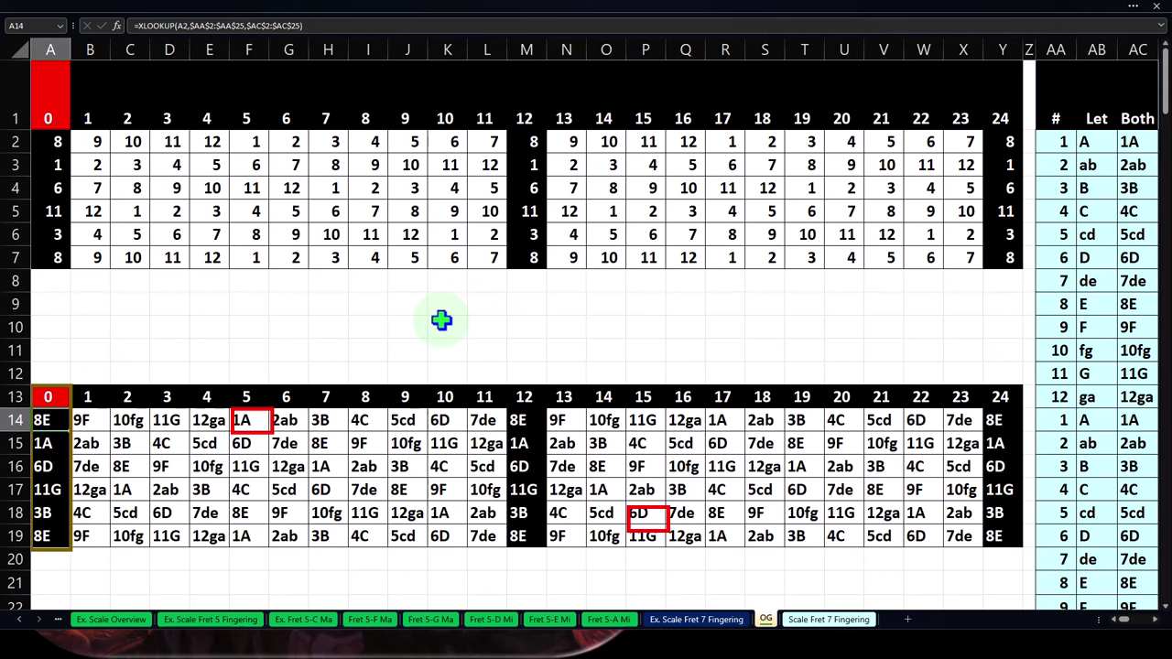
- Look across the lettered and numbered fretboard tables on the OG sheet, ending at the fret 22 heading
{"action": "key", "text": "Right"}
{"action": "key", "text": "Right"}
{"action": "key", "text": "Right"}
{"action": "key", "text": "Right"}
{"action": "key", "text": "Right"}
{"action": "key", "text": "Right"}
{"action": "key", "text": "Right"}
{"action": "key", "text": "Right"}
{"action": "key", "text": "Right"}
{"action": "key", "text": "Right"}
{"action": "key", "text": "Right"}
{"action": "key", "text": "Right"}
{"action": "key", "text": "Right"}
{"action": "key", "text": "Right"}
{"action": "key", "text": "Right"}
{"action": "key", "text": "Right"}
{"action": "key", "text": "Right"}
{"action": "key", "text": "Right"}
{"action": "key", "text": "Right"}
{"action": "key", "text": "Right"}
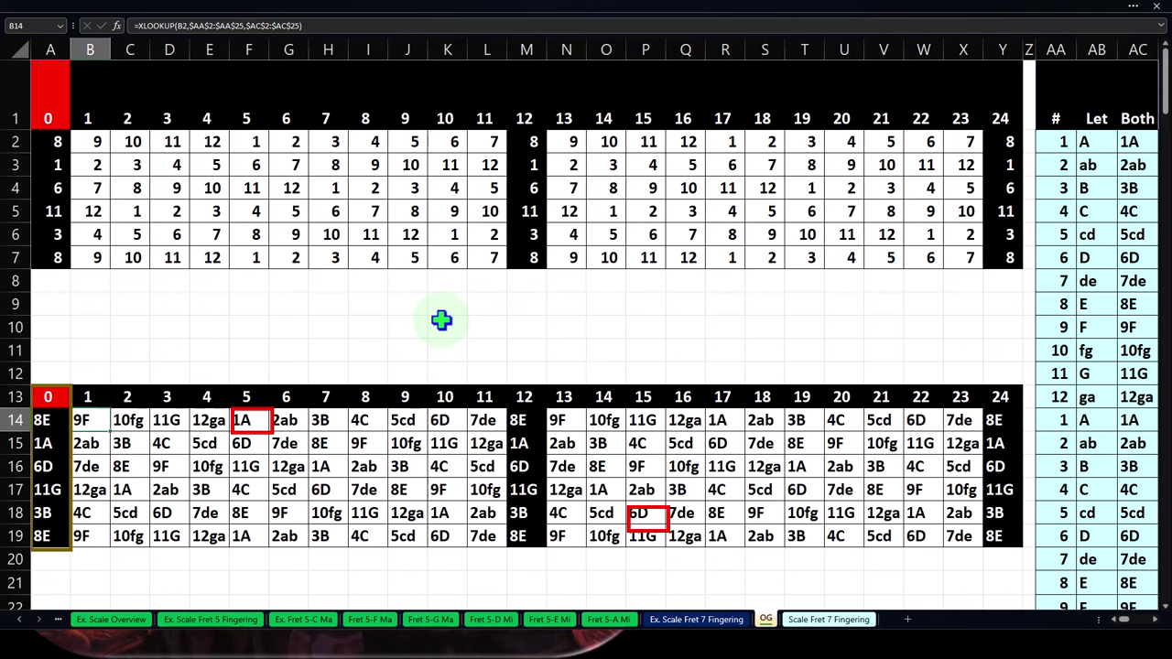
{"action": "key", "text": "Up"}
{"action": "key", "text": "Up"}
{"action": "key", "text": "Up"}
{"action": "key", "text": "Up"}
{"action": "key", "text": "Up"}
{"action": "key", "text": "Up"}
{"action": "key", "text": "Up"}
{"action": "key", "text": "Up"}
{"action": "key", "text": "Up"}
{"action": "key", "text": "Up"}
{"action": "key", "text": "Up"}
{"action": "key", "text": "Up"}
{"action": "key", "text": "Up"}
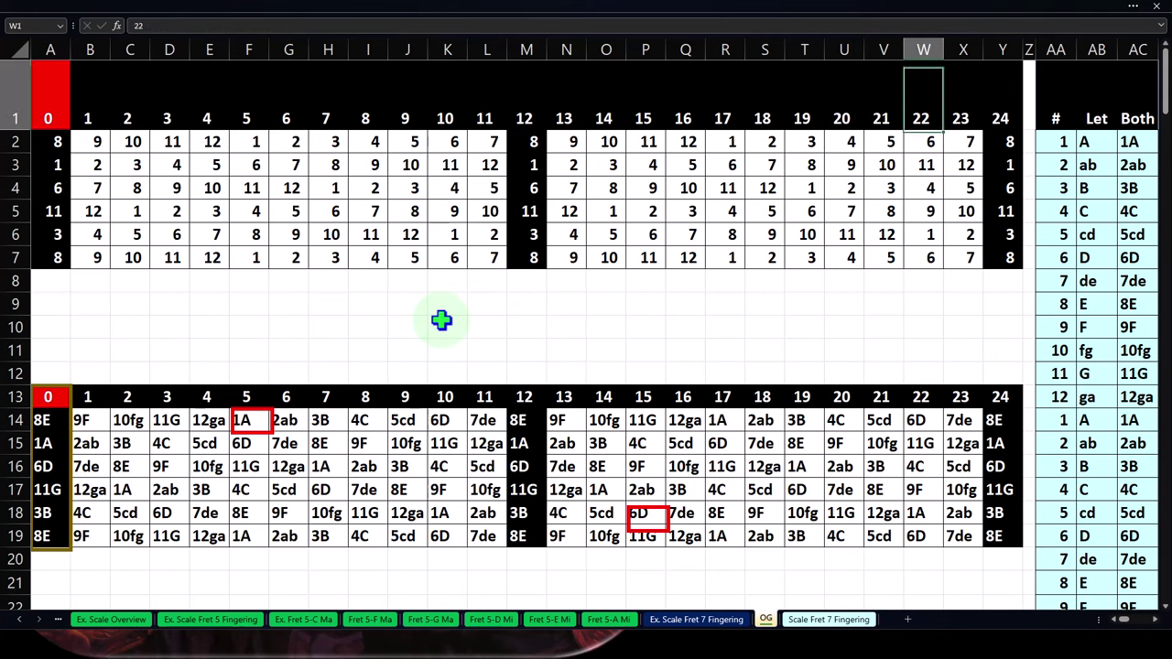
- Examine the note key table's letter, number and combined entries in AB2, AA2 and AC2
{"action": "key", "text": "Right"}
{"action": "key", "text": "Right"}
{"action": "key", "text": "Right"}
{"action": "key", "text": "Right"}
{"action": "key", "text": "Right"}
{"action": "key", "text": "Right"}
{"action": "key", "text": "Right"}
{"action": "key", "text": "Right"}
{"action": "key", "text": "Right"}
{"action": "key", "text": "Right"}
{"action": "key", "text": "Right"}
{"action": "key", "text": "Right"}
{"action": "key", "text": "Right"}
{"action": "key", "text": "Right"}
{"action": "key", "text": "Right"}
{"action": "key", "text": "Right"}
{"action": "key", "text": "Right"}
{"action": "key", "text": "Right"}
{"action": "key", "text": "Right"}
{"action": "key", "text": "Right"}
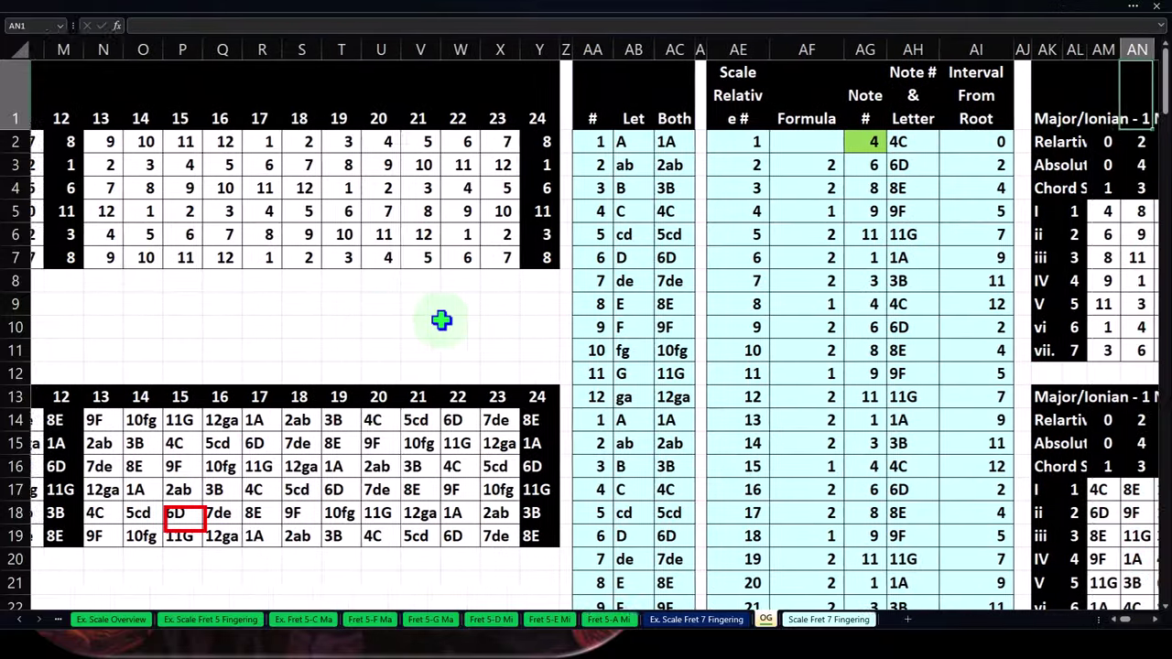
{"action": "left_click", "coordinate": [502, 144]}
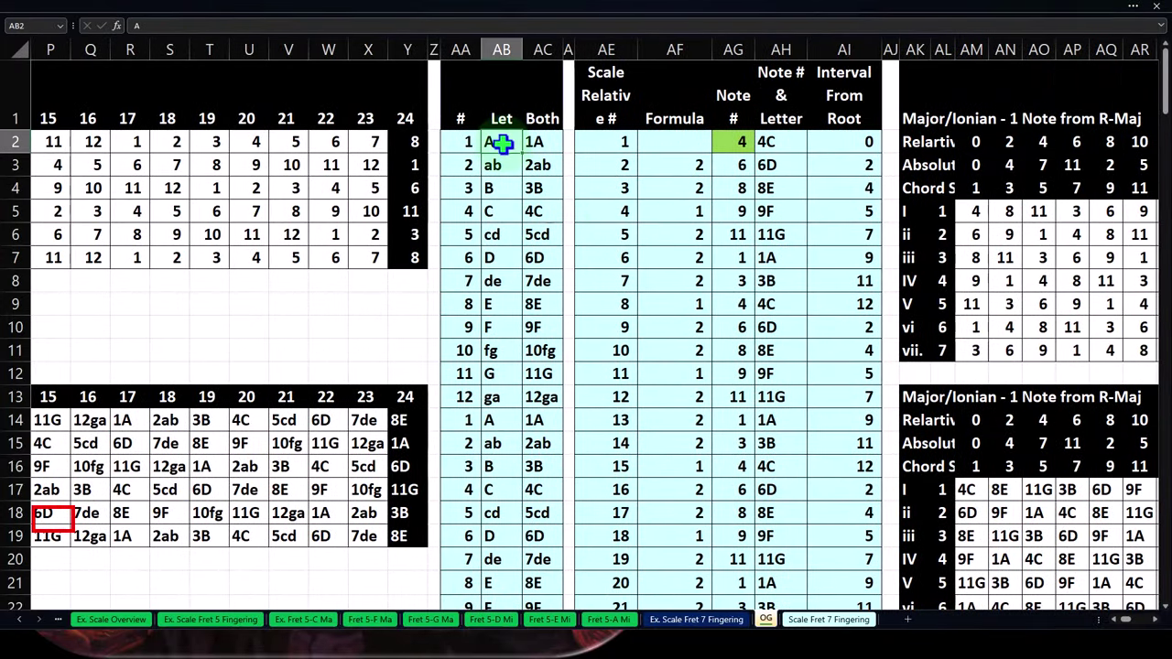
{"action": "left_click", "coordinate": [461, 141]}
{"action": "left_click", "coordinate": [536, 141]}
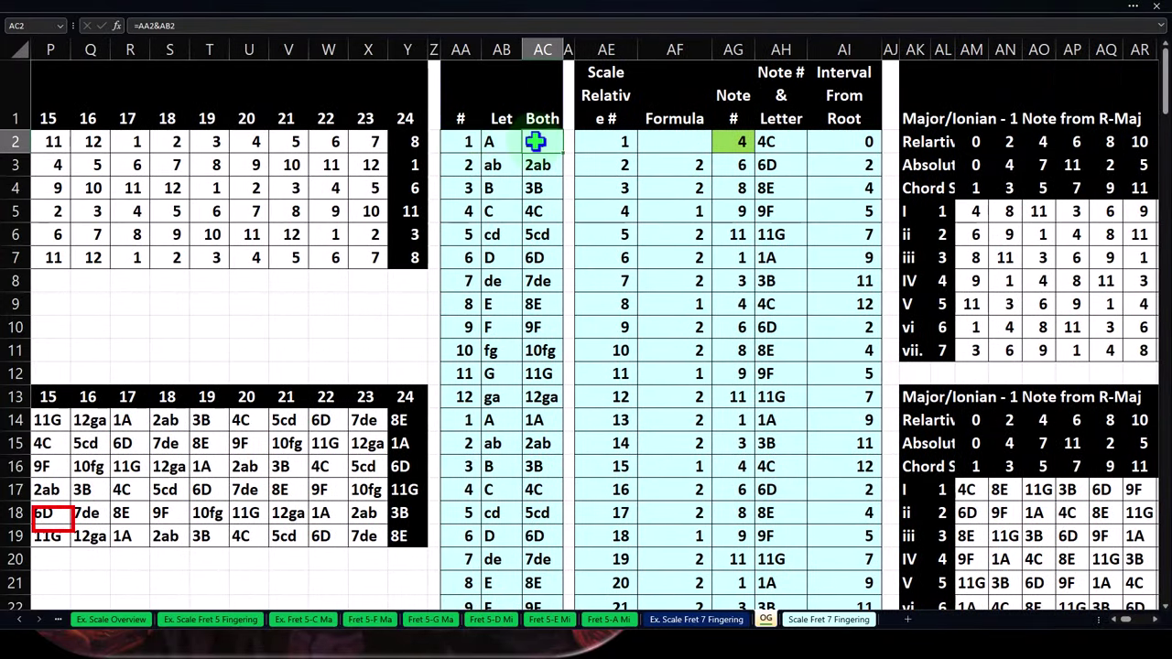
- Follow row 2 through the scale formula table and the Major/Ionian chord table to the chord diagram at AX2
{"action": "key", "text": "Right"}
{"action": "key", "text": "Right"}
{"action": "key", "text": "Right"}
{"action": "key", "text": "Right"}
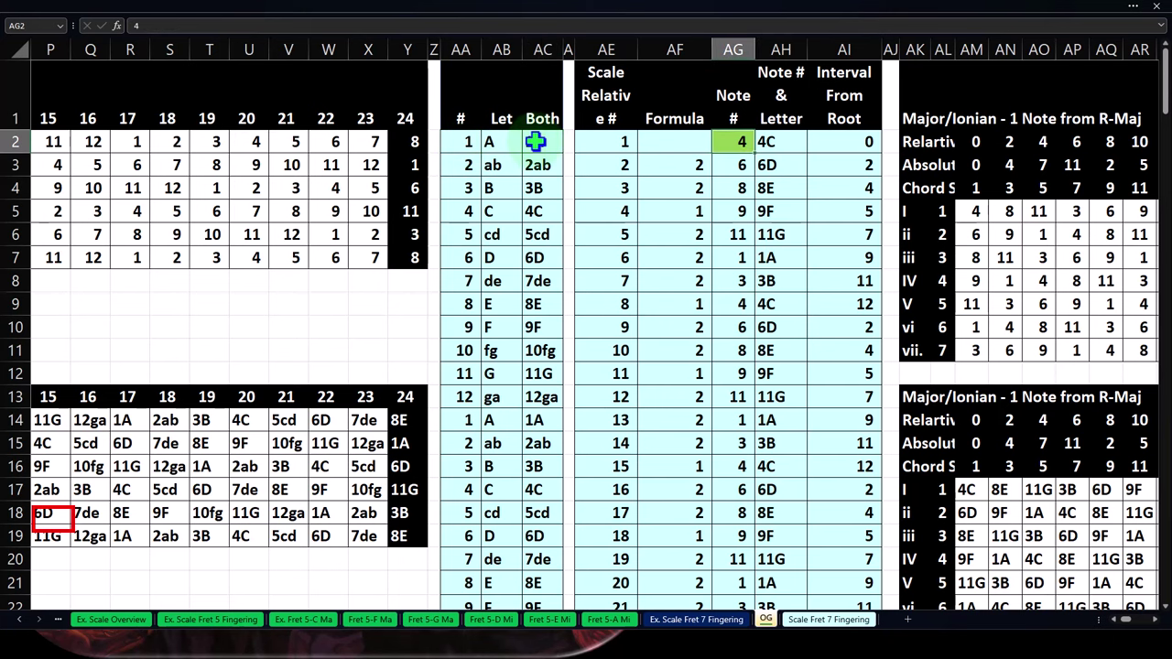
{"action": "key", "text": "Right"}
{"action": "key", "text": "Right"}
{"action": "key", "text": "Right"}
{"action": "key", "text": "Right"}
{"action": "key", "text": "Right"}
{"action": "key", "text": "Right"}
{"action": "key", "text": "Right"}
{"action": "key", "text": "Right"}
{"action": "key", "text": "Right"}
{"action": "key", "text": "Right"}
{"action": "key", "text": "Right"}
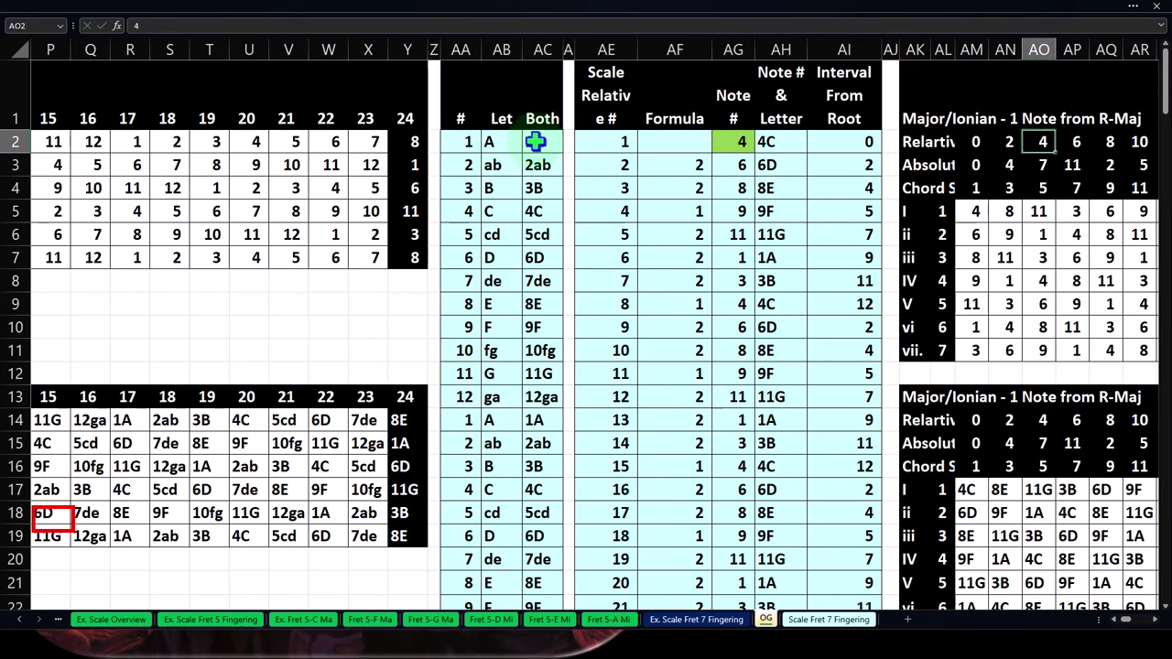
{"action": "key", "text": "Right"}
{"action": "key", "text": "Right"}
{"action": "key", "text": "Right"}
{"action": "key", "text": "Right"}
{"action": "key", "text": "Right"}
{"action": "key", "text": "Right"}
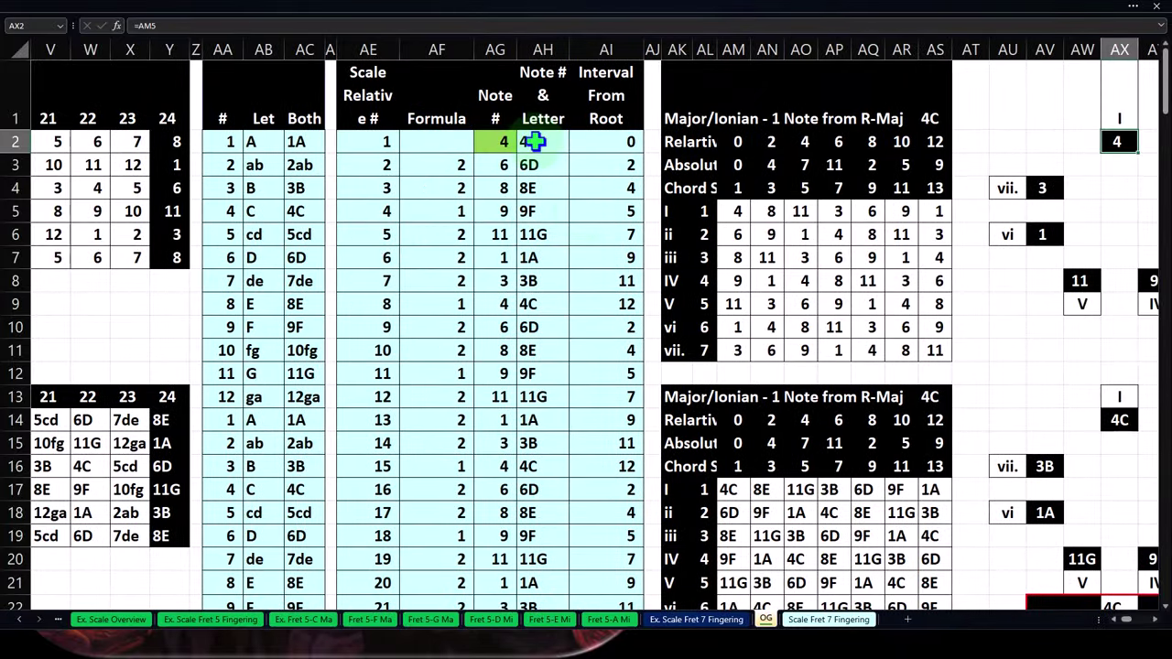
- Examine the lettered Major/Ionian chord table: the I chord in AM17:AO17, the interval headings in AM14:AS16 and the root note in AS13
{"action": "scroll", "coordinate": [594, 230], "scroll_direction": "down", "scroll_amount": 3}
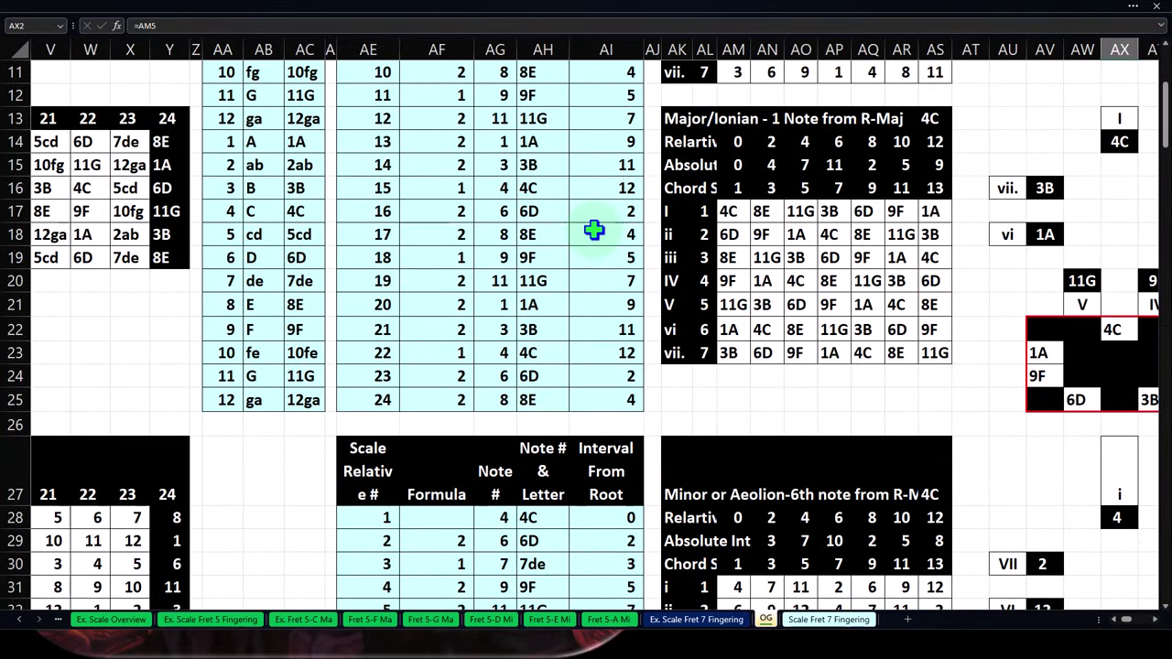
{"action": "left_click_drag", "start_coordinate": [728, 211], "coordinate": [787, 209]}
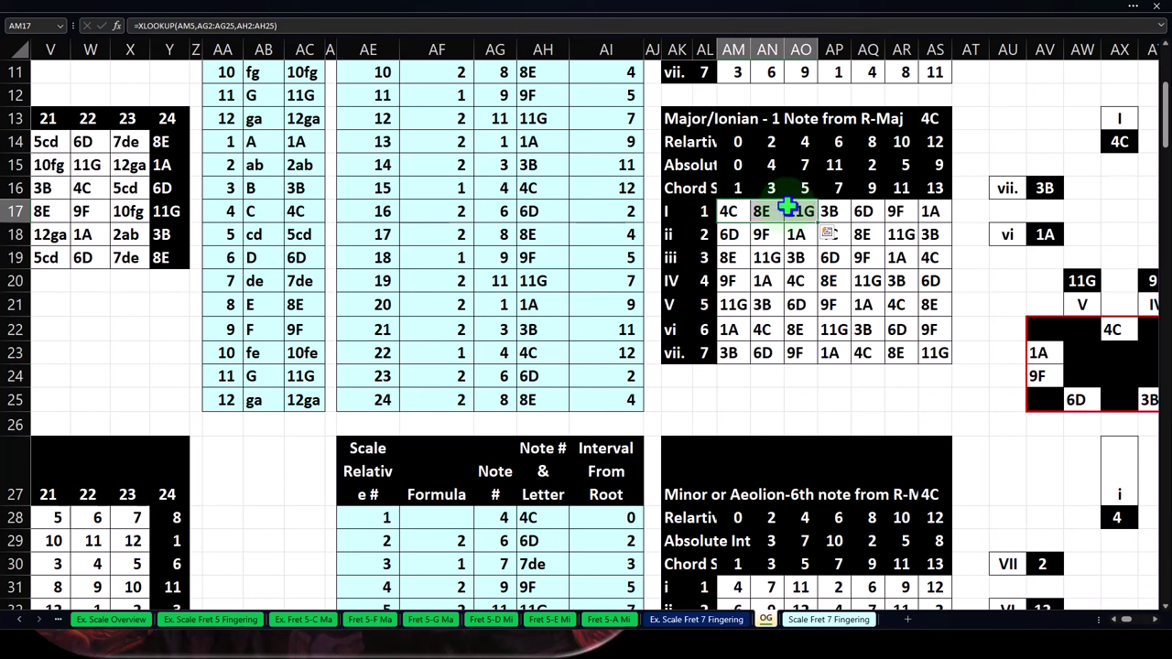
{"action": "left_click_drag", "start_coordinate": [737, 142], "coordinate": [922, 183]}
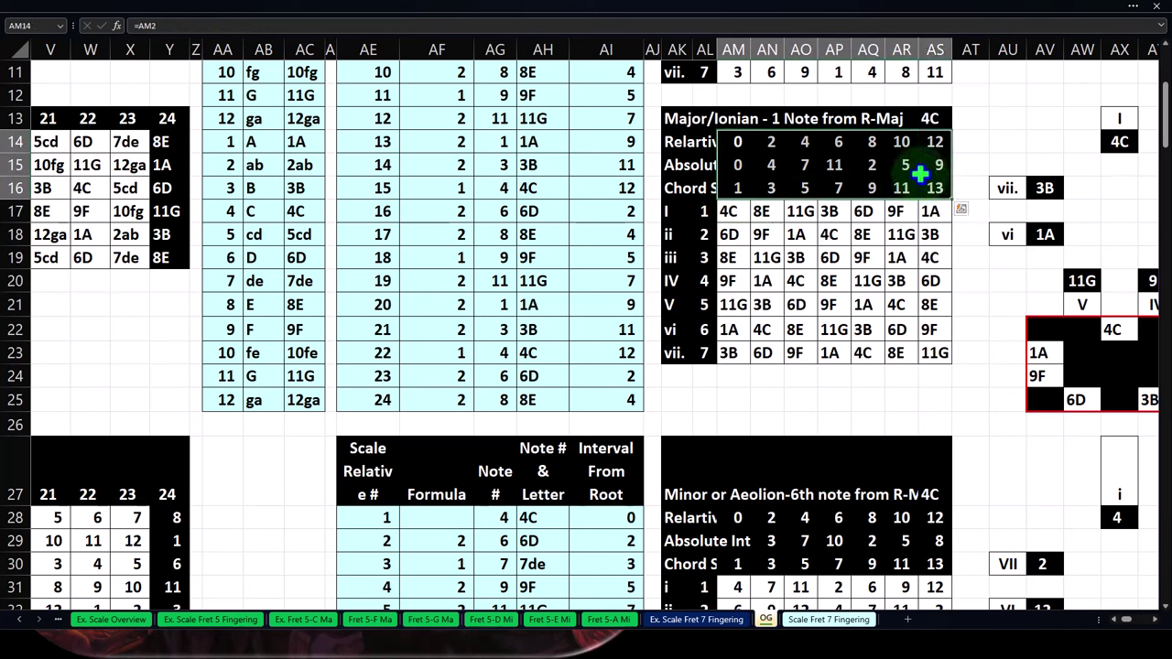
{"action": "left_click", "coordinate": [931, 119]}
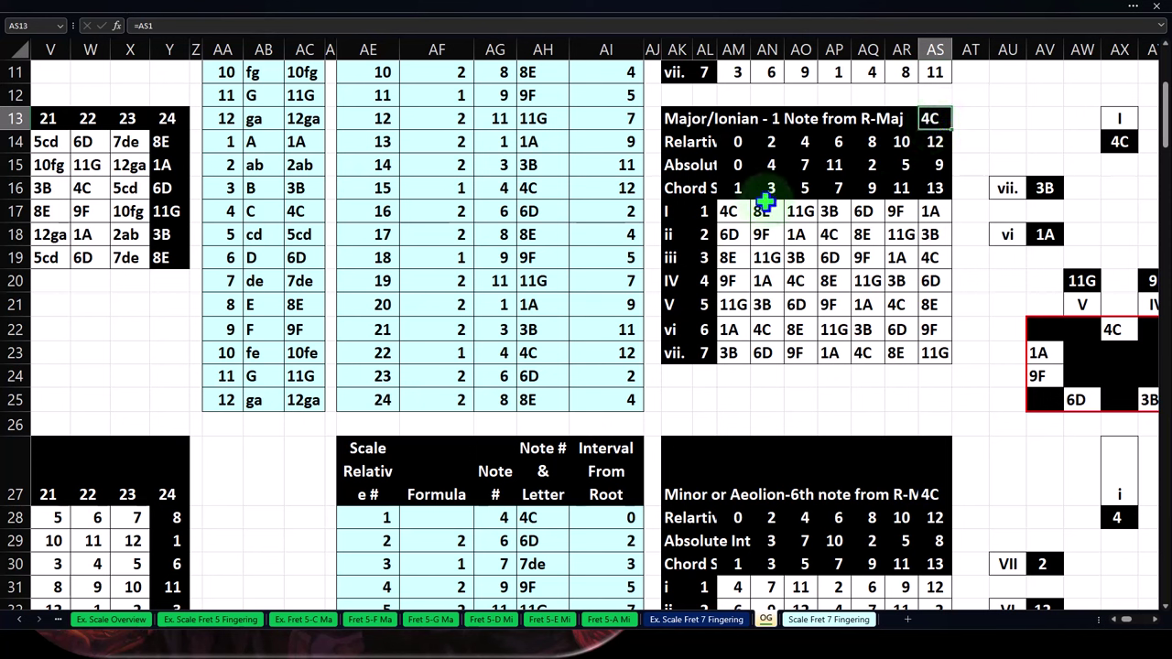
- Open the Ex C-Ma 1 Chord sheet, check the I chord's root in AM17 and select the open-position fretboard A13:D19
{"action": "left_click", "coordinate": [20, 621]}
{"action": "left_click", "coordinate": [20, 620]}
{"action": "left_click", "coordinate": [20, 621]}
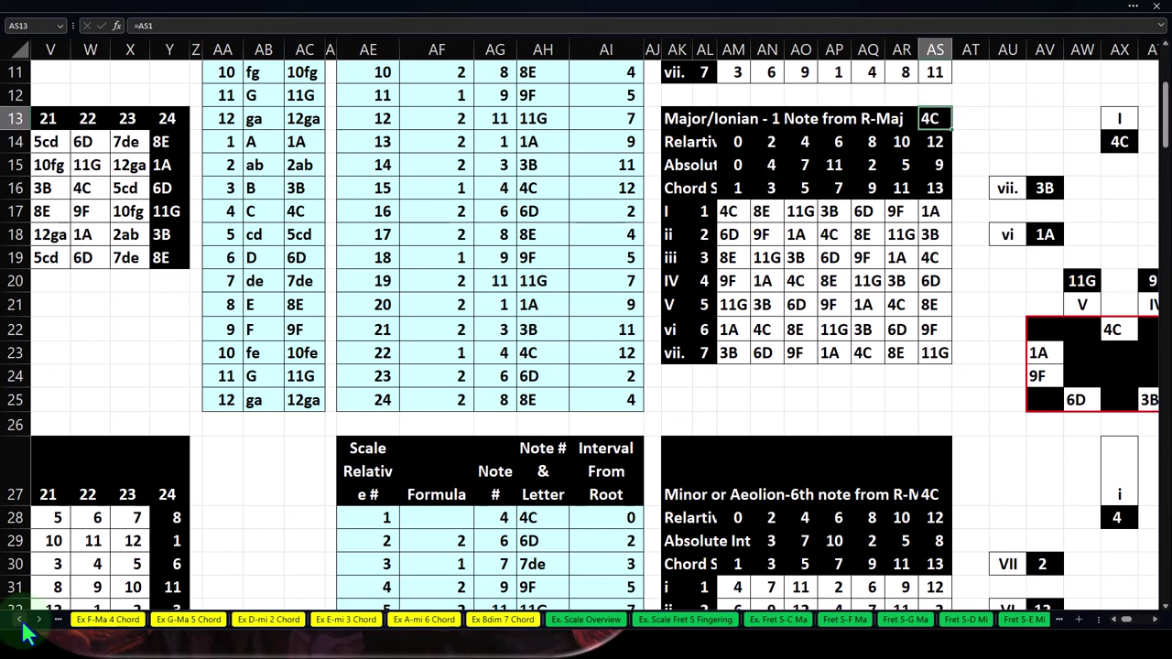
{"action": "left_click", "coordinate": [20, 621]}
{"action": "left_click", "coordinate": [105, 620]}
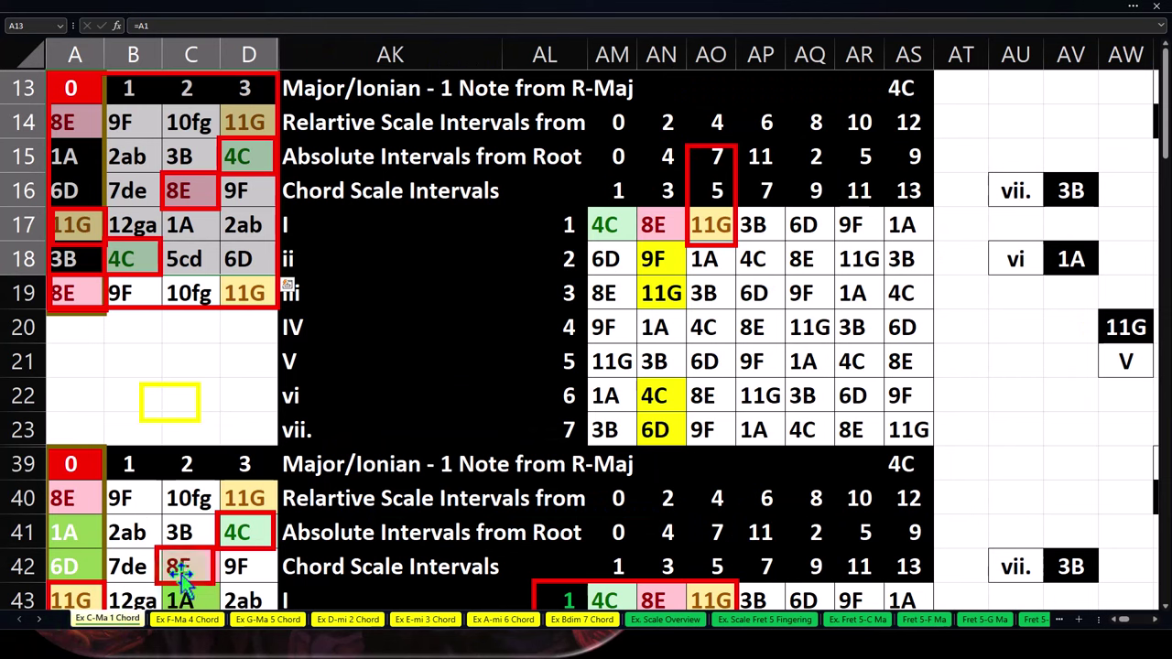
{"action": "left_click", "coordinate": [604, 227]}
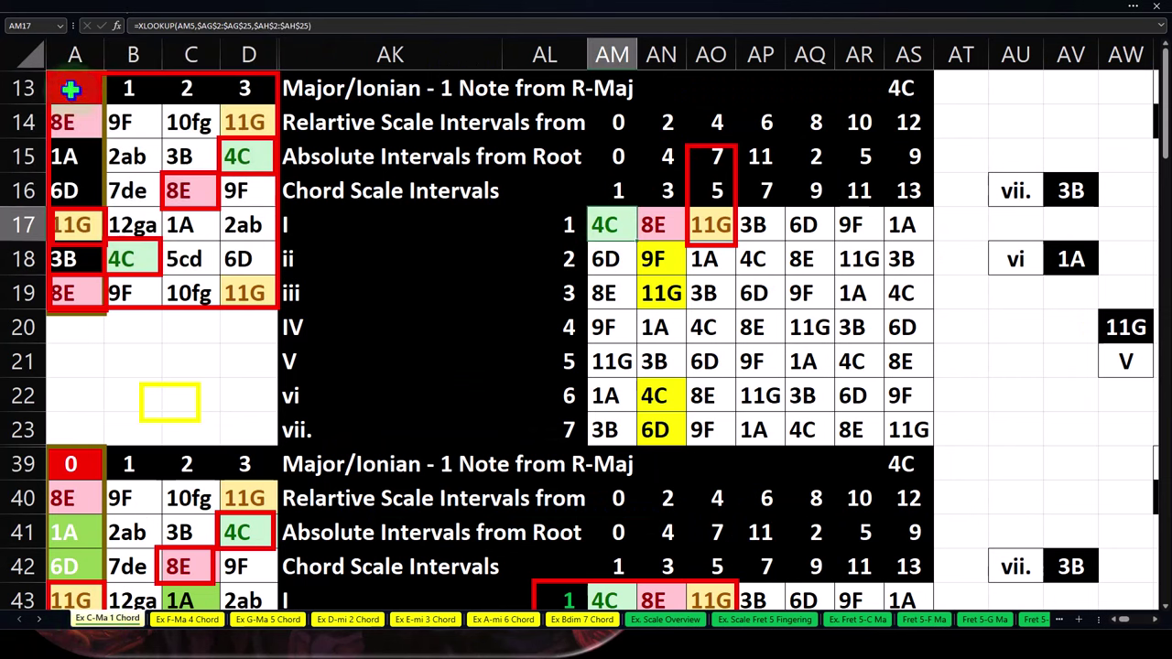
{"action": "left_click_drag", "start_coordinate": [70, 89], "coordinate": [233, 282]}
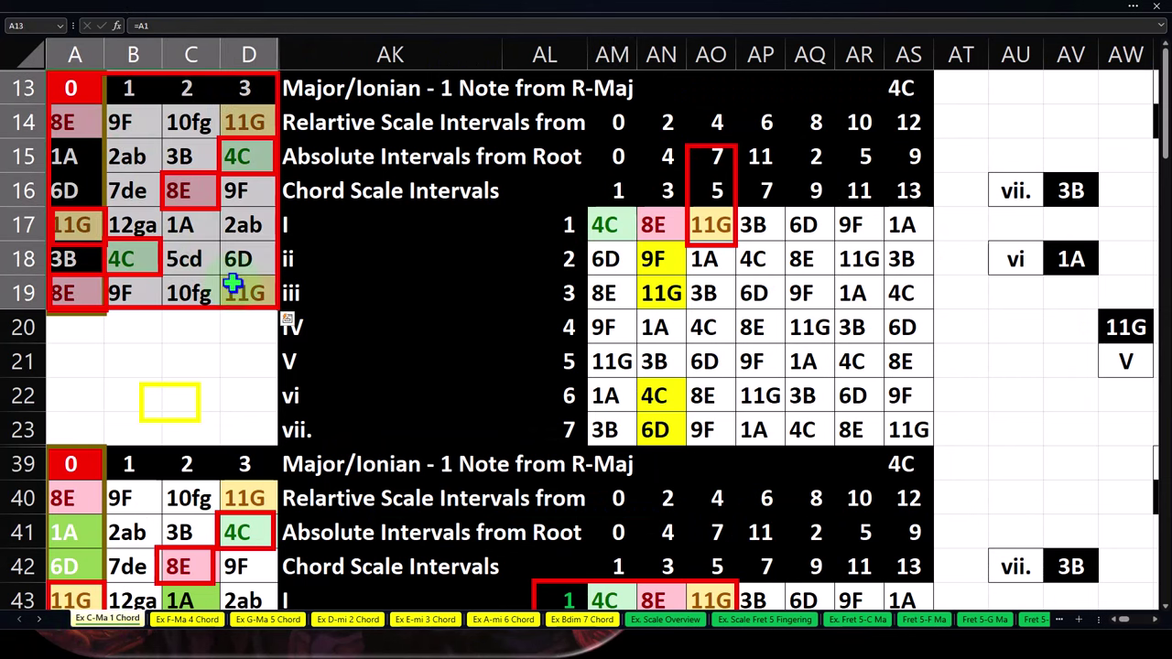
- Review the example chord sheets from F-Ma 4 through Bdim 7, selecting the fretboard A13:D19 on the Bdim sheet
{"action": "left_click", "coordinate": [186, 622]}
{"action": "left_click", "coordinate": [251, 625]}
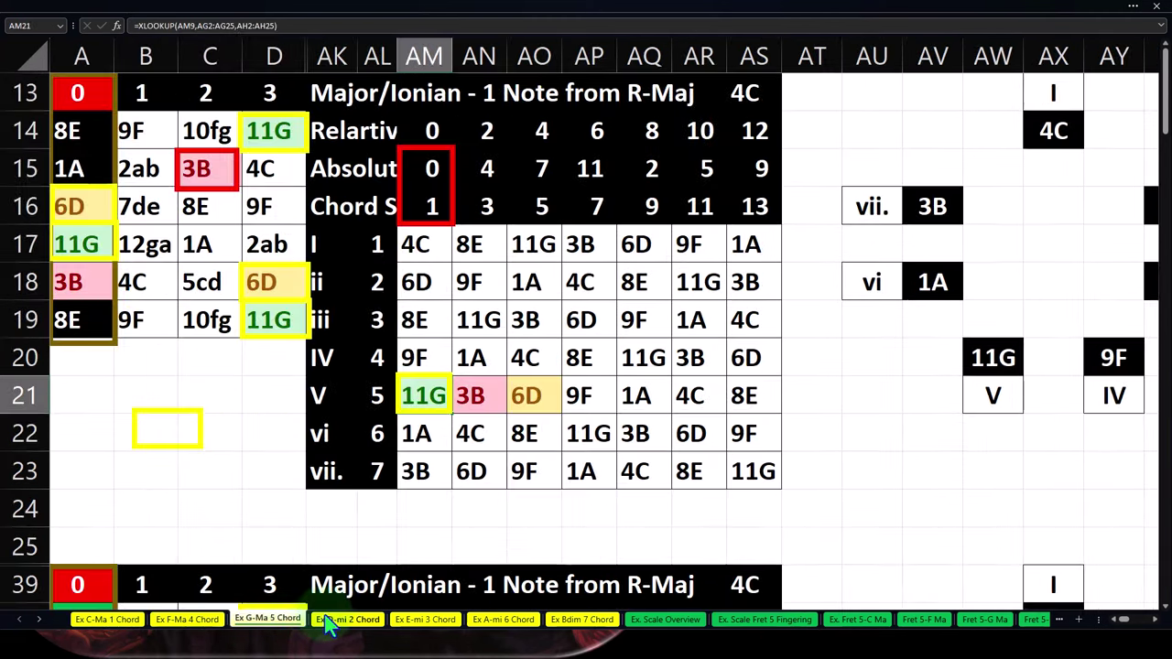
{"action": "left_click", "coordinate": [335, 622]}
{"action": "left_click", "coordinate": [424, 623]}
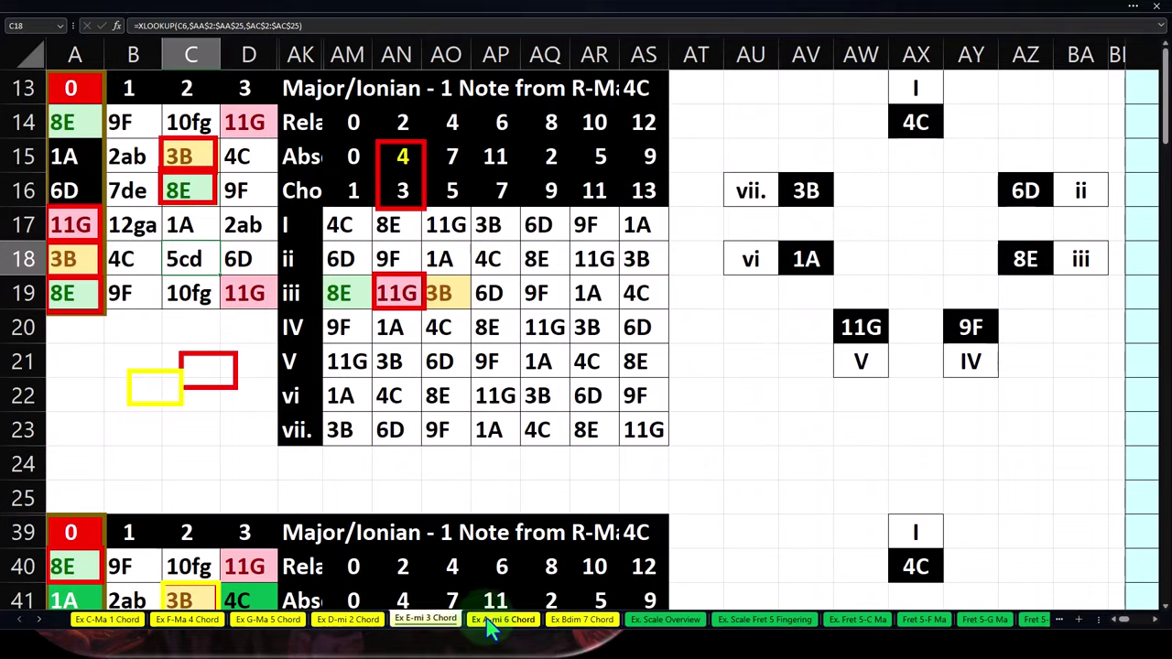
{"action": "left_click", "coordinate": [499, 623]}
{"action": "left_click", "coordinate": [566, 623]}
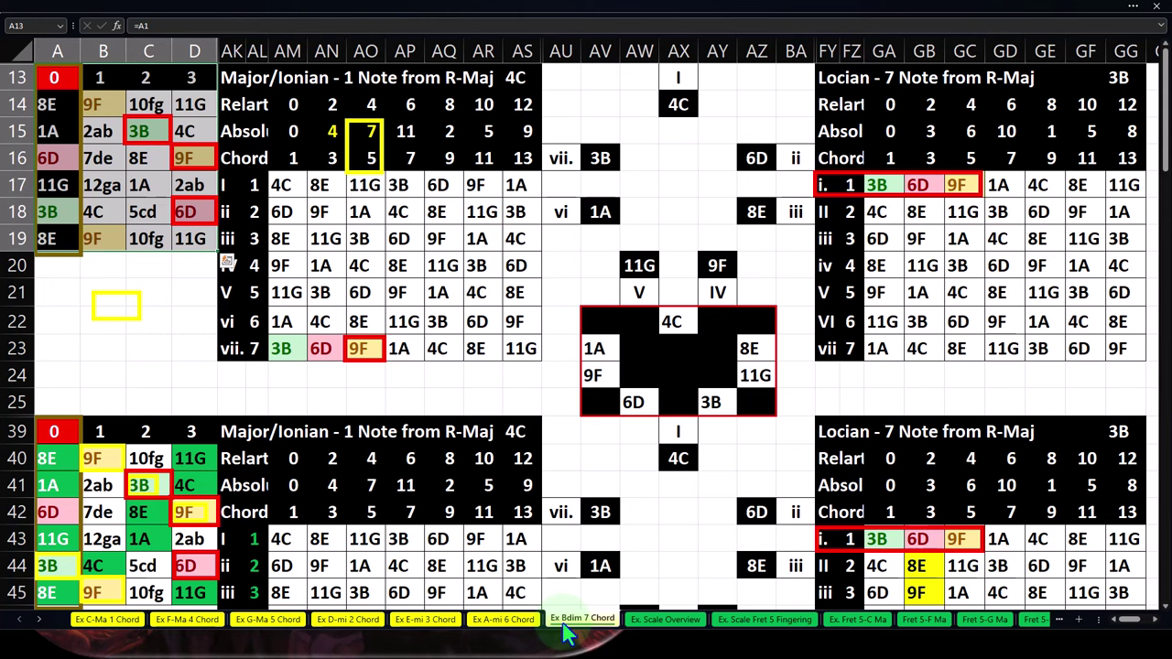
{"action": "left_click_drag", "start_coordinate": [55, 78], "coordinate": [183, 230]}
- Open the Ex. Scale Overview sheet and select the notes on frets 5 to 8, F66:I71
{"action": "left_click", "coordinate": [693, 623]}
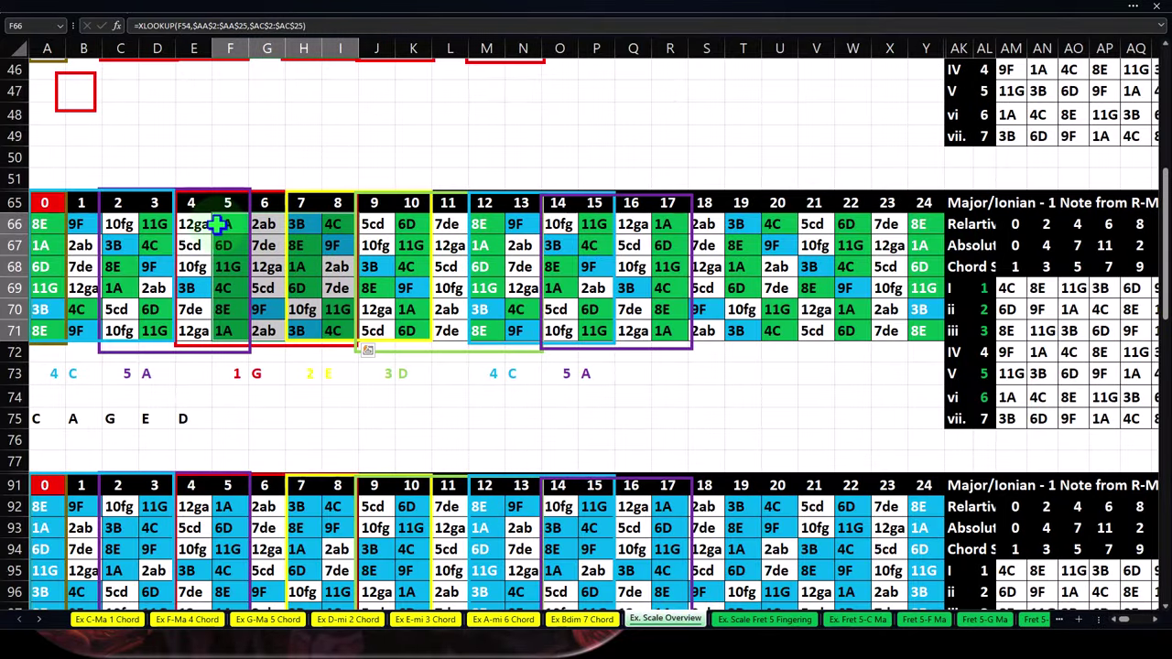
{"action": "left_click_drag", "start_coordinate": [227, 230], "coordinate": [337, 333]}
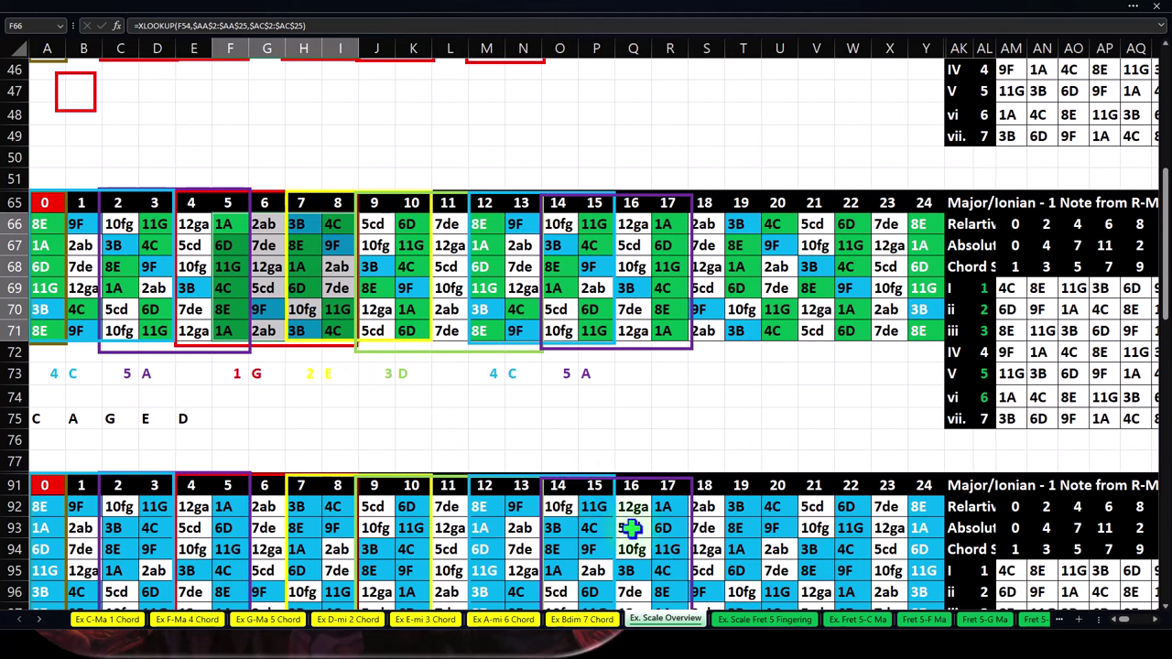
- Review the Ex. Scale Fret 5 Fingering sheet and the fret 5 chord sheets from C Ma through A Mi
{"action": "left_click", "coordinate": [751, 621]}
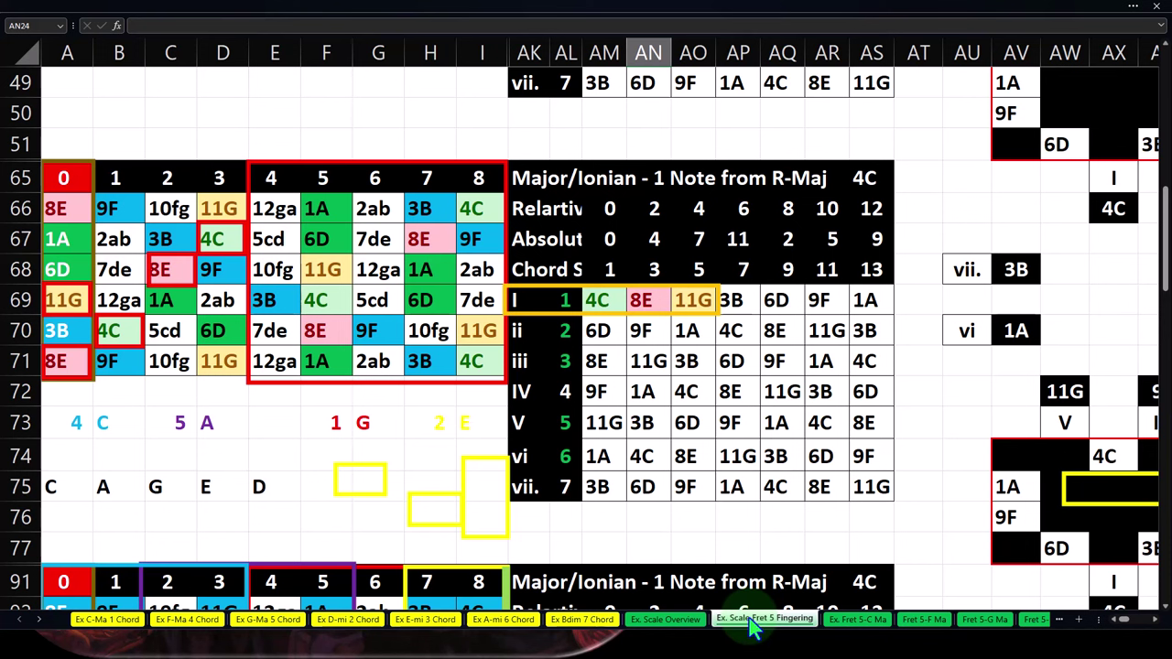
{"action": "left_click", "coordinate": [856, 620]}
{"action": "left_click", "coordinate": [921, 621]}
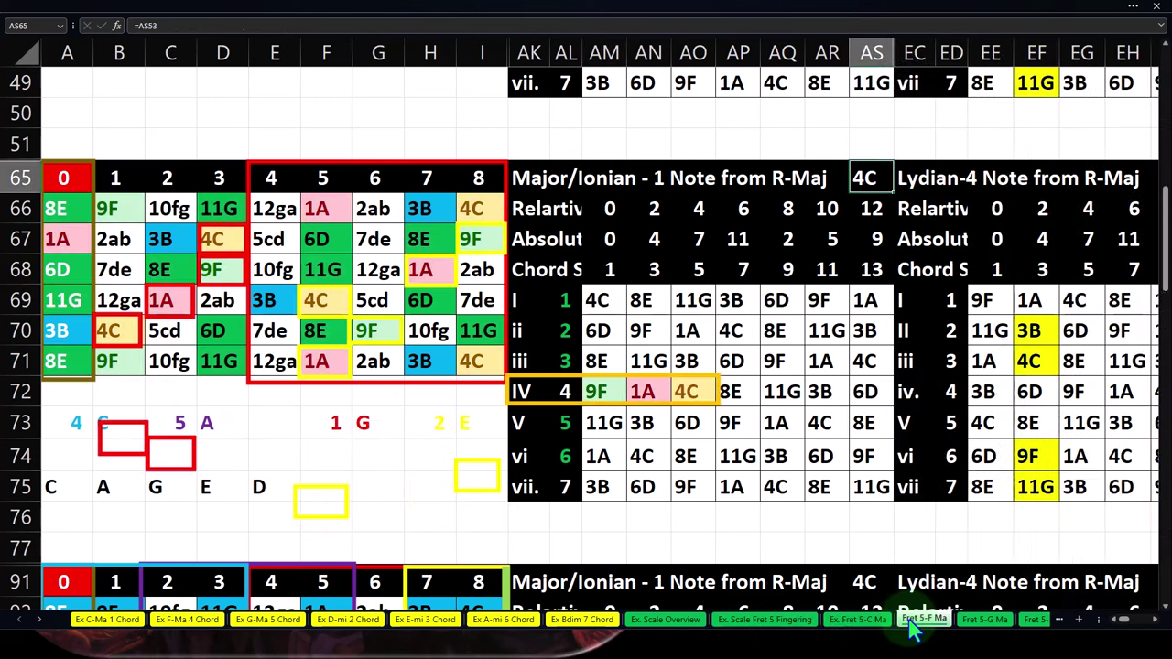
{"action": "left_click", "coordinate": [976, 621]}
{"action": "left_click", "coordinate": [1018, 620]}
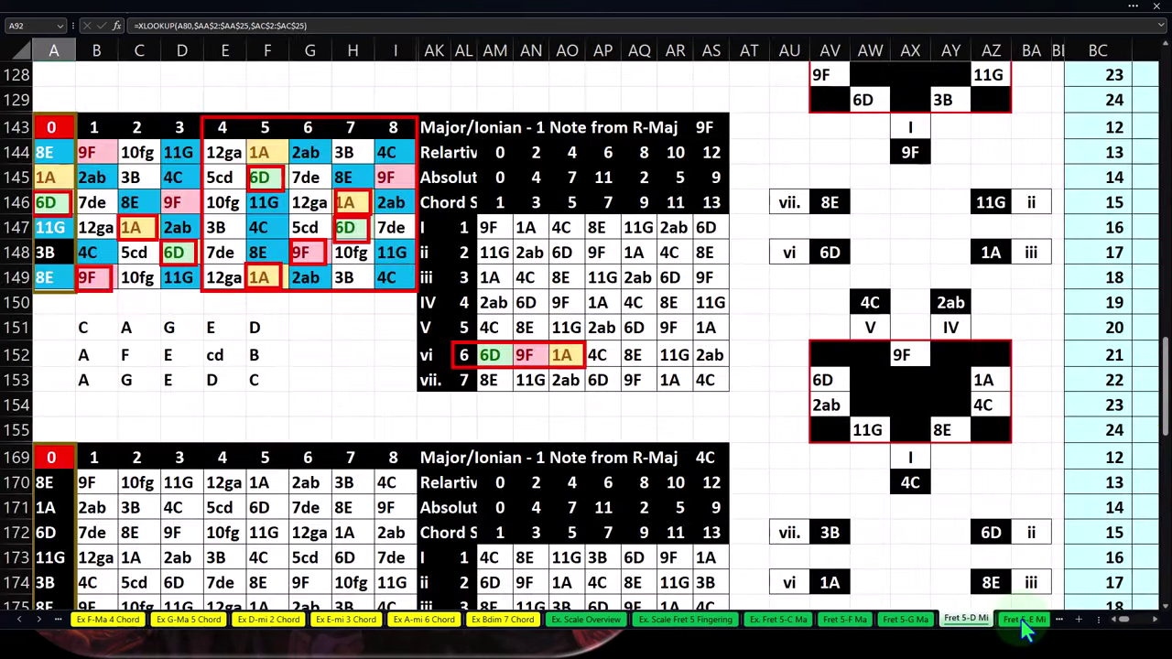
{"action": "left_click", "coordinate": [1026, 622]}
{"action": "left_click", "coordinate": [1024, 623]}
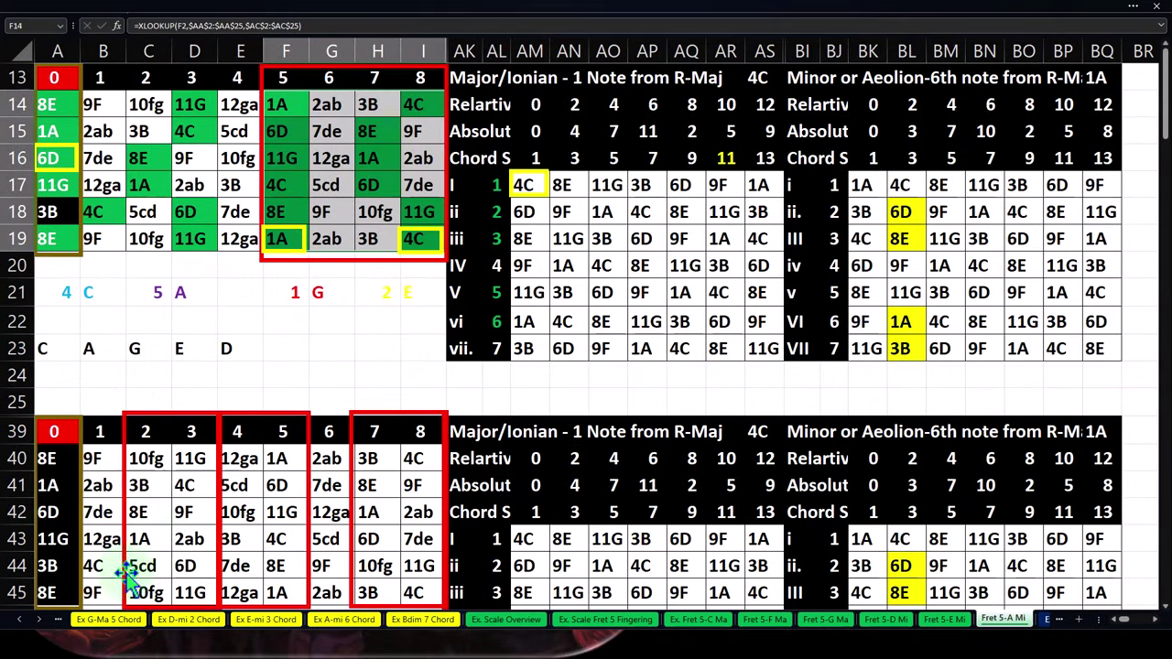
- Open the Scale Fret 7 Fingering sheet, check the box around frets 7 to 10 and go to position label F21
{"action": "left_click", "coordinate": [39, 620]}
{"action": "left_click", "coordinate": [38, 620]}
{"action": "left_click", "coordinate": [39, 620]}
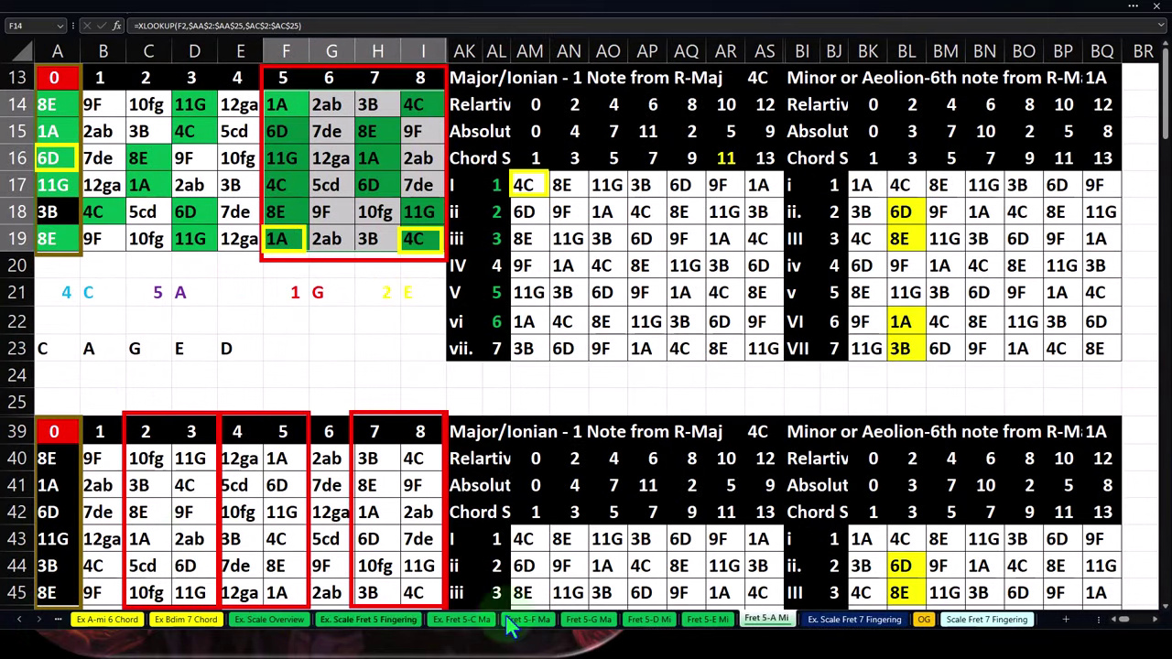
{"action": "left_click", "coordinate": [988, 620]}
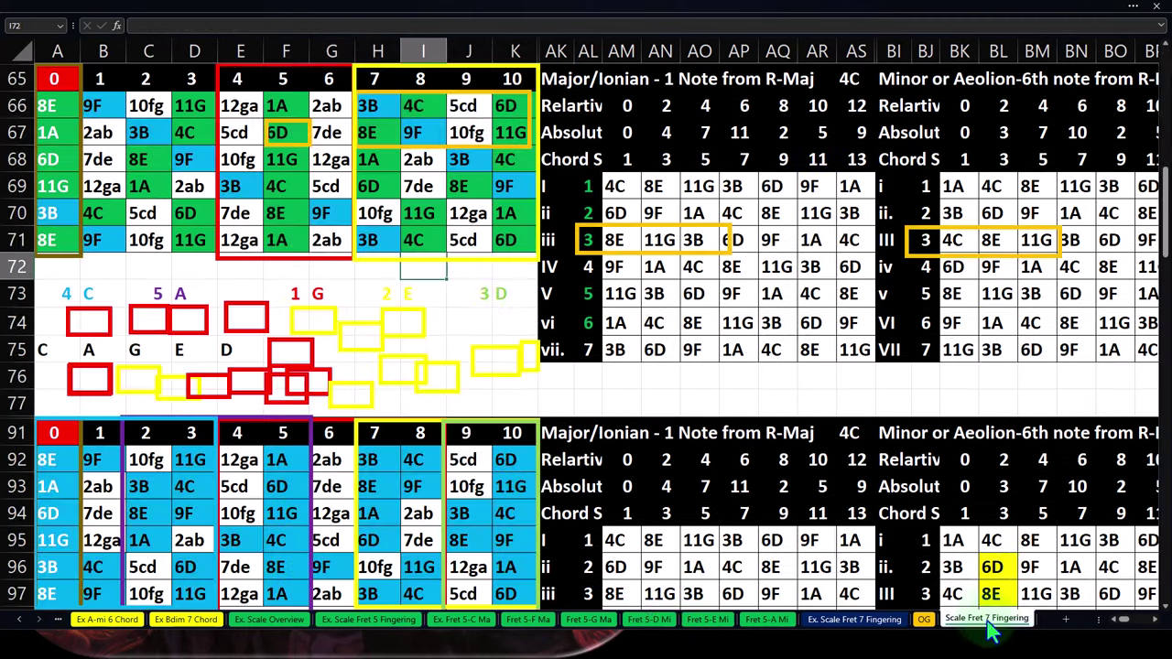
{"action": "left_click", "coordinate": [416, 261]}
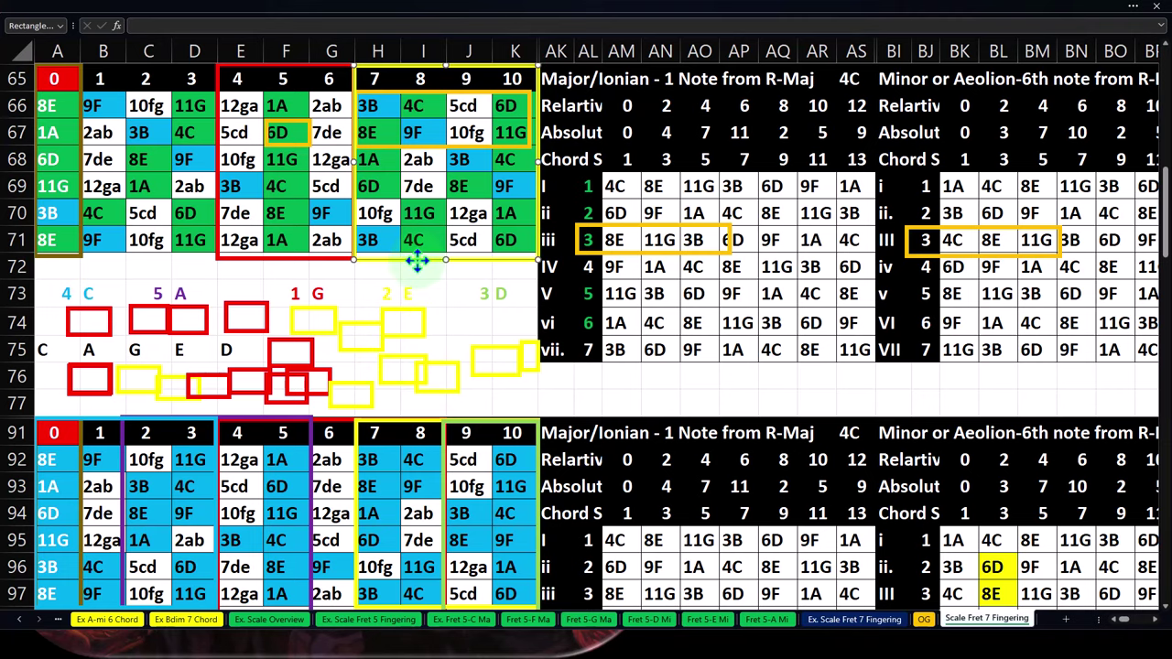
{"action": "scroll", "coordinate": [417, 261], "scroll_direction": "up", "scroll_amount": 9}
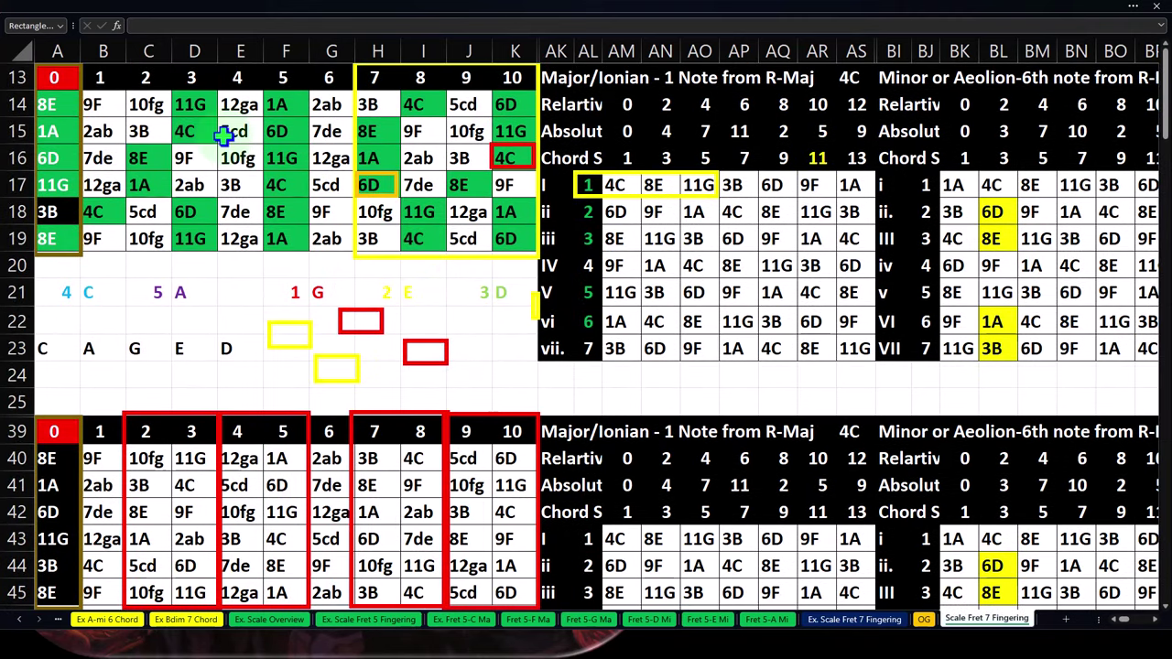
{"action": "left_click", "coordinate": [299, 293]}
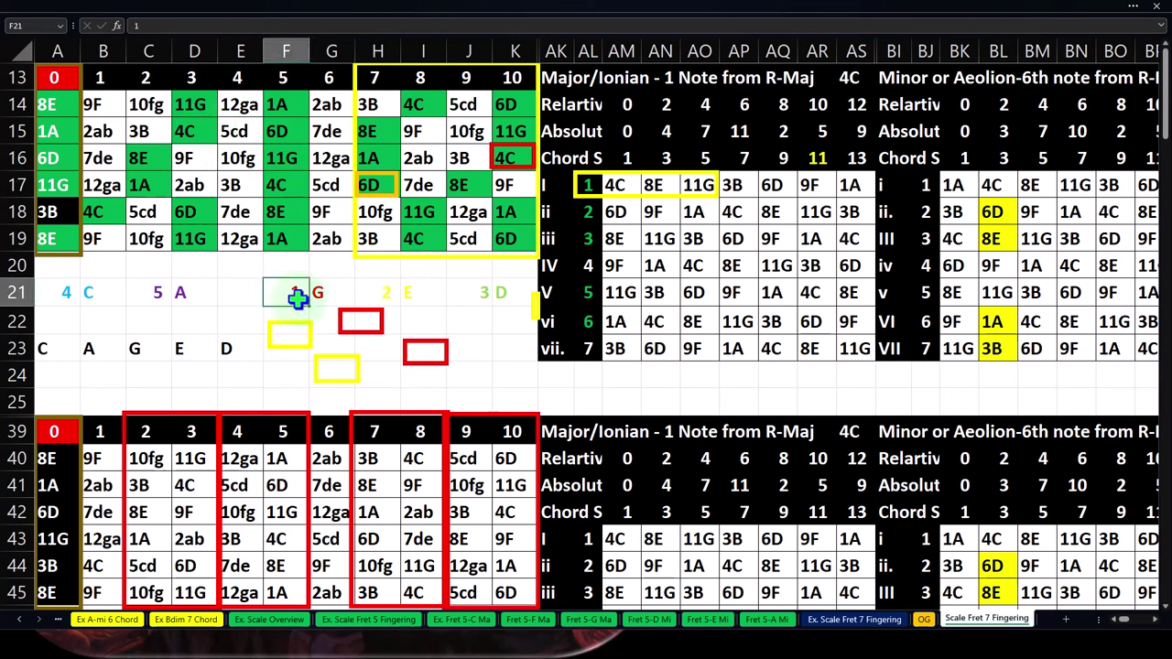
- Review position labels 1 G and 2 E in row 21, and go to the colour-coded fretboard starting at row 65
{"action": "left_click", "coordinate": [318, 292]}
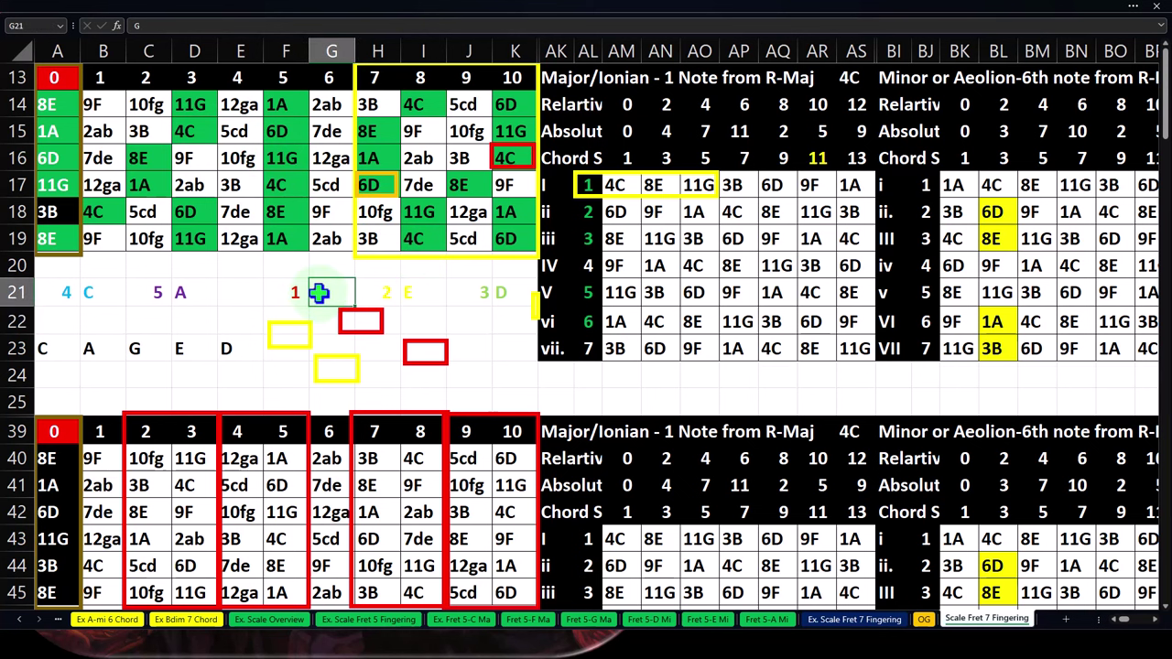
{"action": "left_click", "coordinate": [376, 293]}
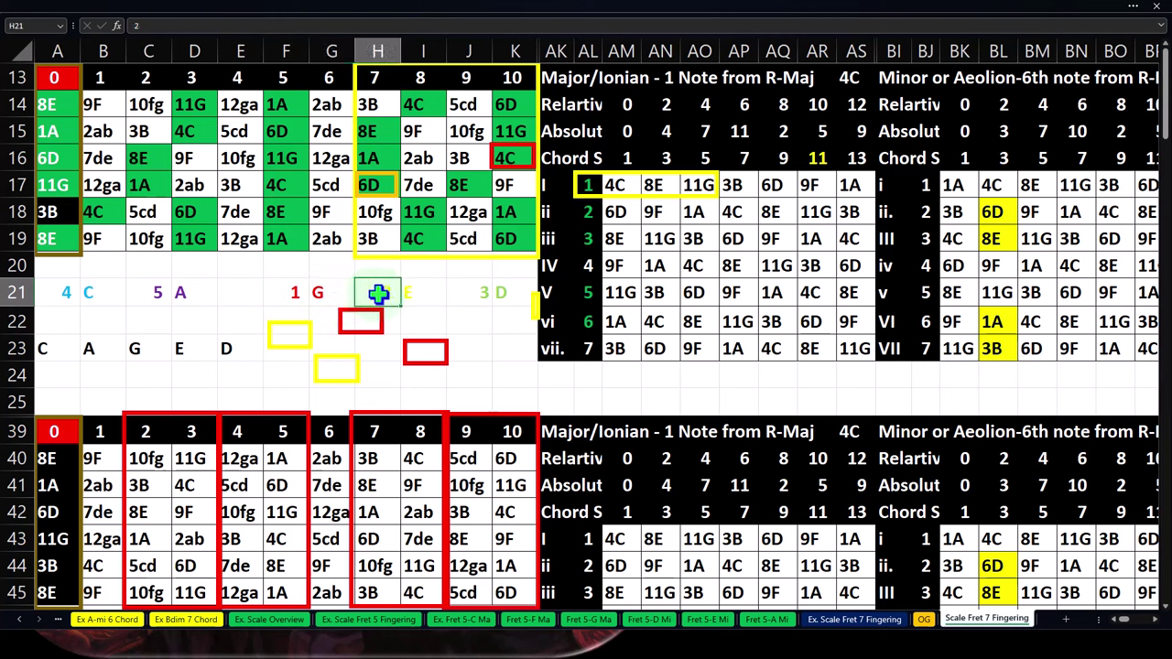
{"action": "left_click", "coordinate": [427, 299]}
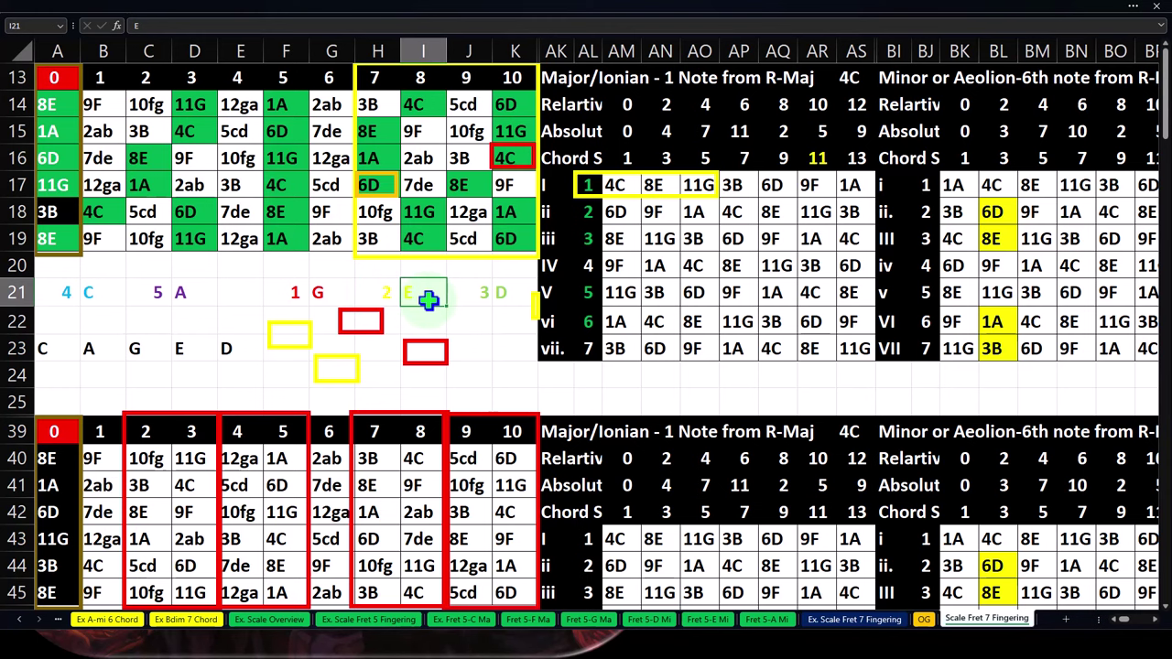
{"action": "scroll", "coordinate": [427, 299], "scroll_direction": "down", "scroll_amount": 8}
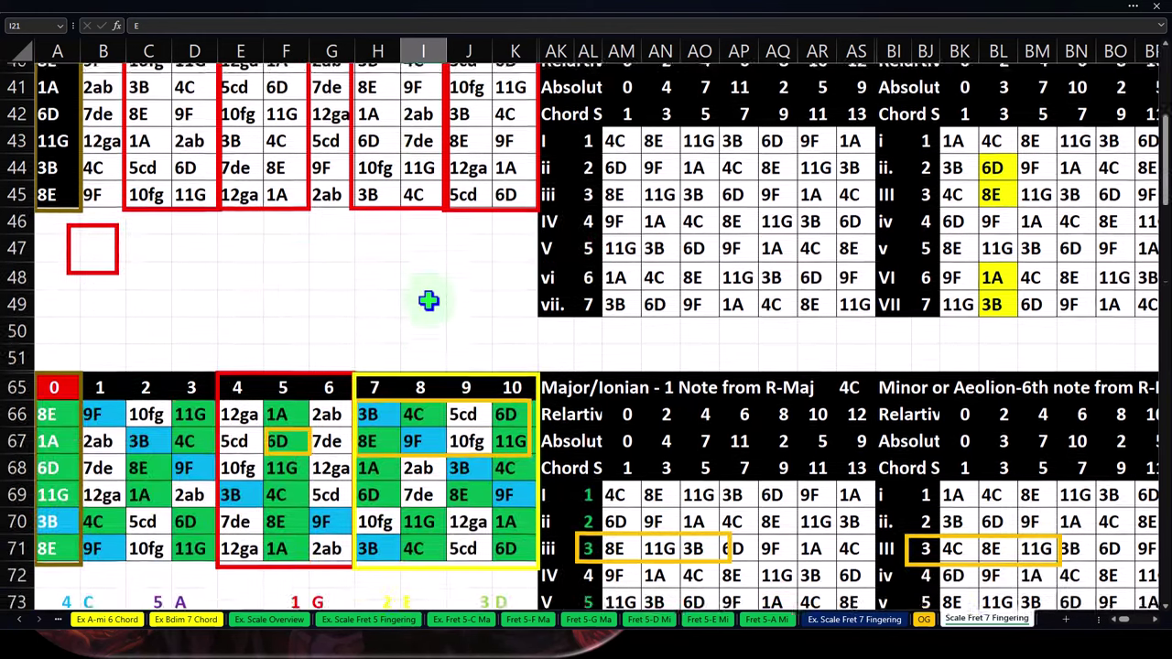
{"action": "scroll", "coordinate": [427, 299], "scroll_direction": "down", "scroll_amount": 1}
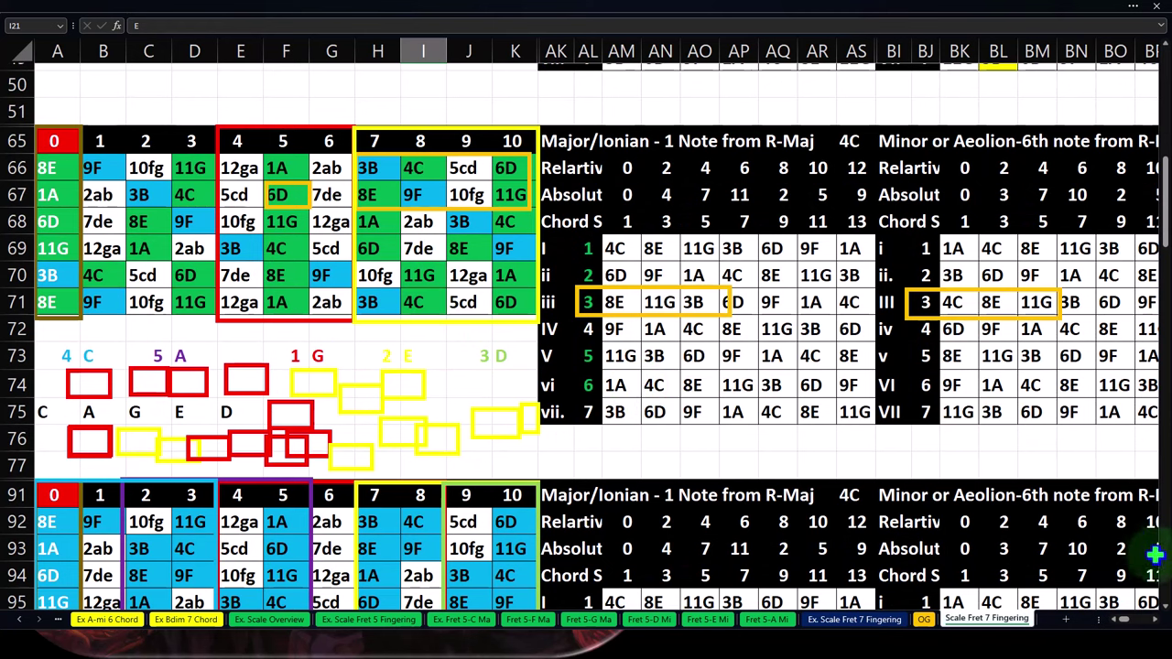
{"action": "scroll", "coordinate": [1163, 609], "scroll_direction": "down", "scroll_amount": 1}
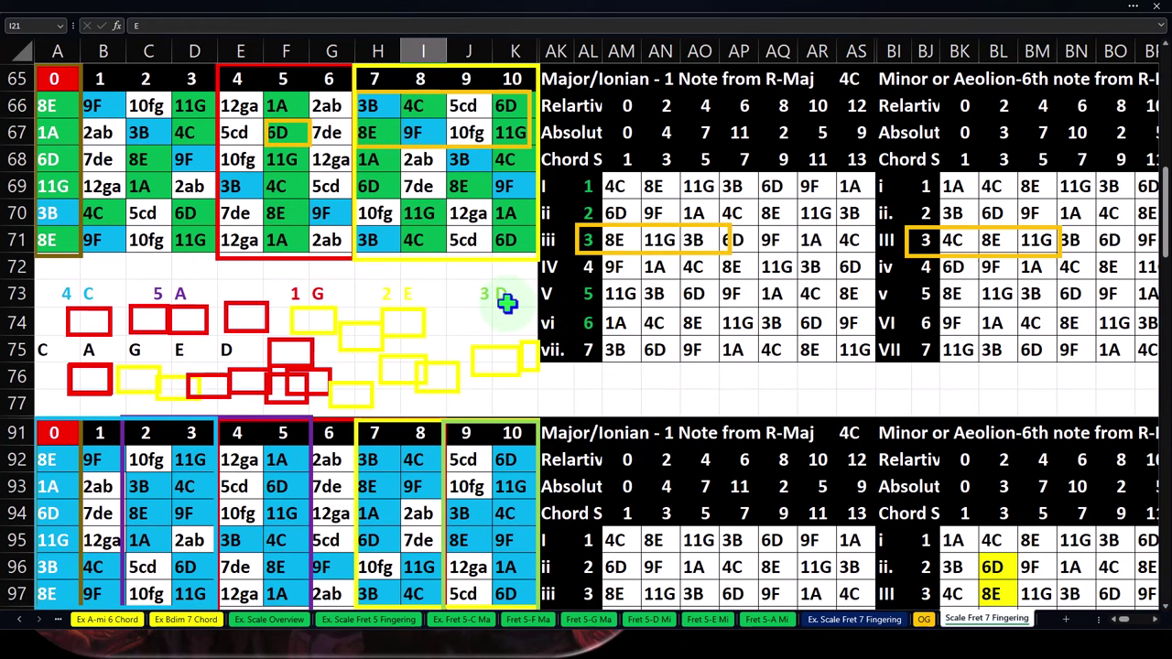
- Move both orange boxes off the fretboard to the spare boxes below it and shrink the larger one to about one cell
{"action": "left_click_drag", "start_coordinate": [289, 145], "coordinate": [353, 370]}
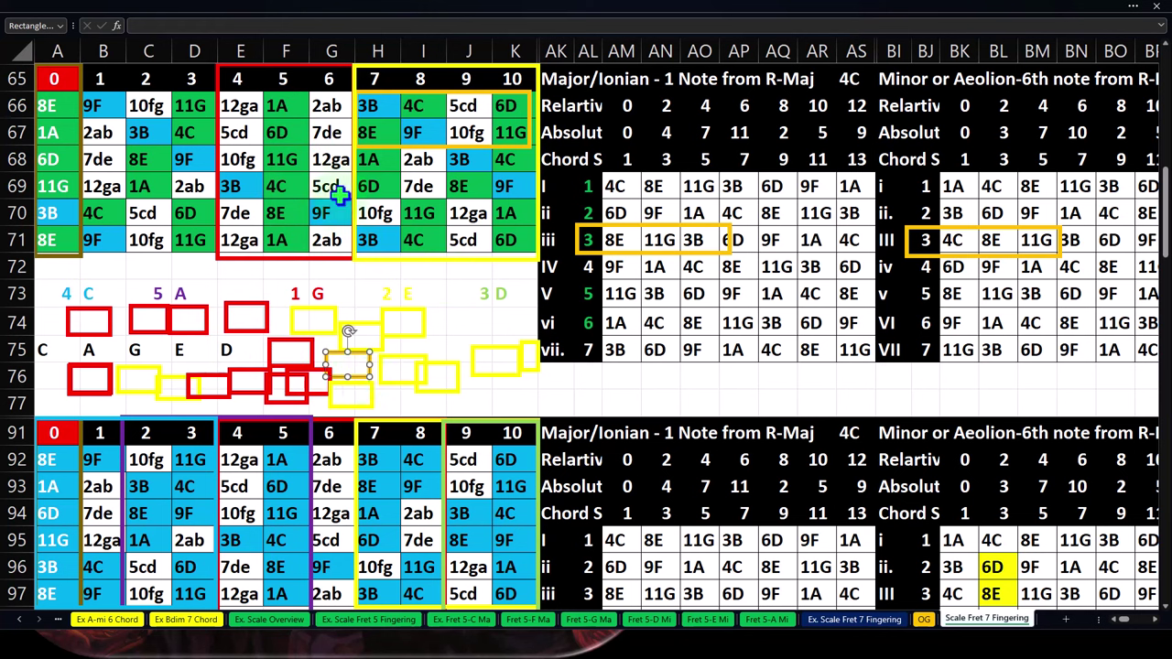
{"action": "left_click", "coordinate": [318, 68]}
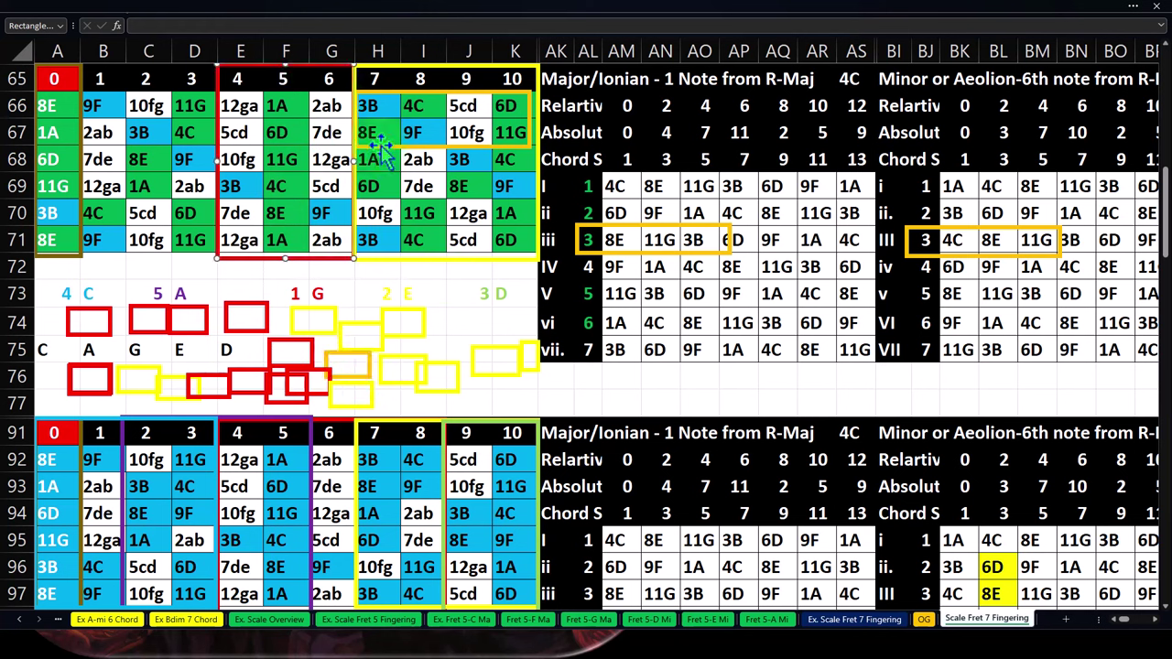
{"action": "left_click_drag", "start_coordinate": [386, 145], "coordinate": [378, 305]}
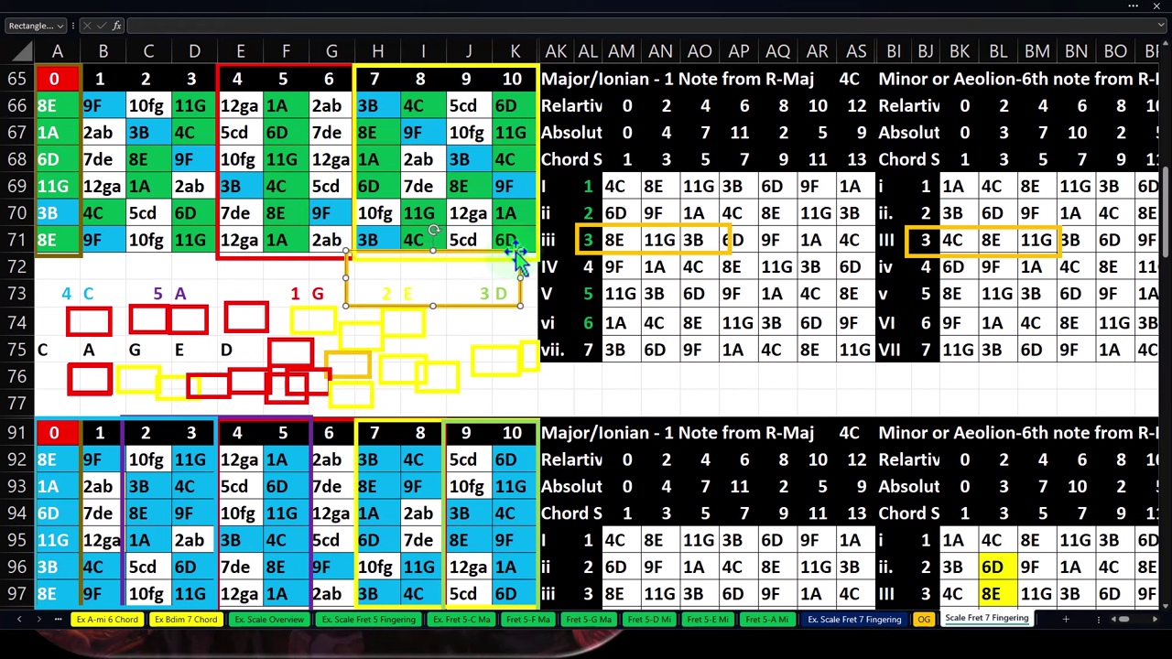
{"action": "left_click_drag", "start_coordinate": [521, 305], "coordinate": [365, 337]}
- Widen the red position box so that it covers frets 4 to 8 of the fretboard
{"action": "left_click", "coordinate": [307, 67]}
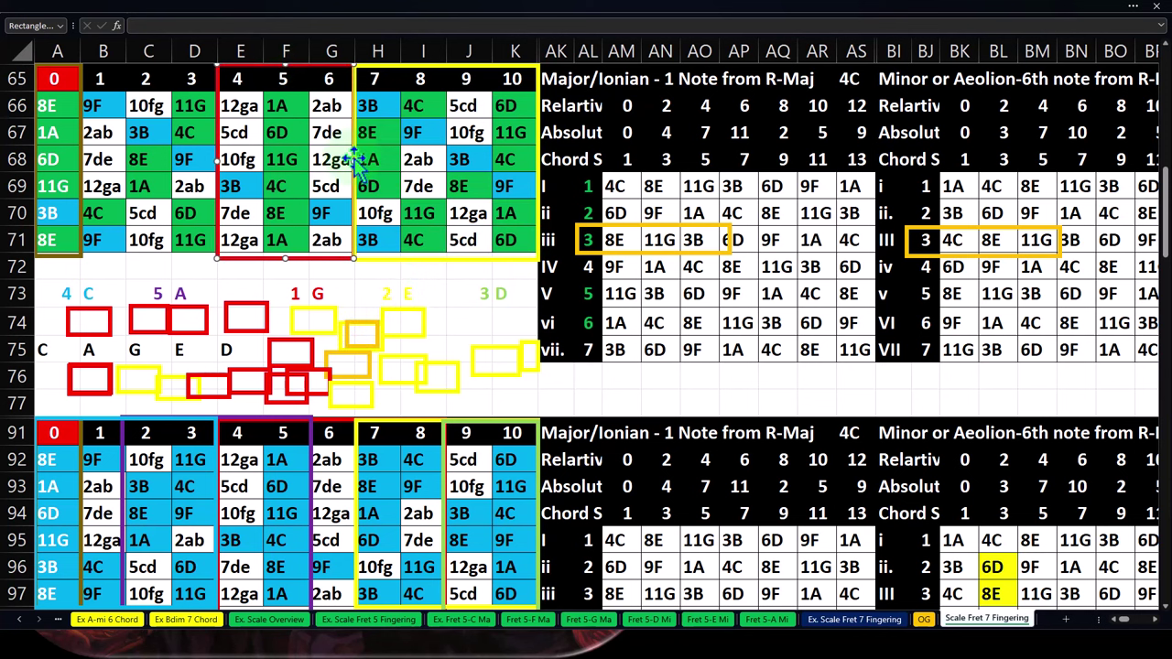
{"action": "left_click_drag", "start_coordinate": [354, 160], "coordinate": [449, 159]}
{"action": "key", "text": "ctrl+z"}
- Select the green notes within frets 5 to 8 on rows 66 to 71, two notes per string
{"action": "left_click", "coordinate": [284, 106]}
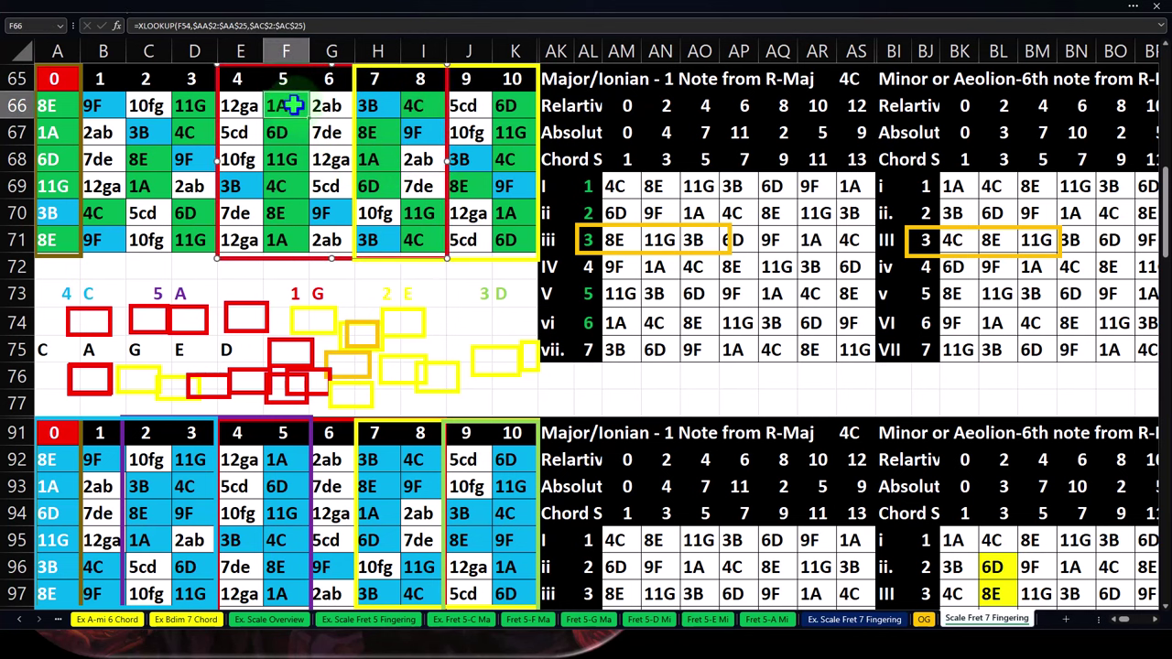
{"action": "left_click", "coordinate": [420, 105], "text": "ctrl"}
{"action": "left_click", "coordinate": [277, 133], "text": "ctrl"}
{"action": "left_click", "coordinate": [367, 133], "text": "ctrl"}
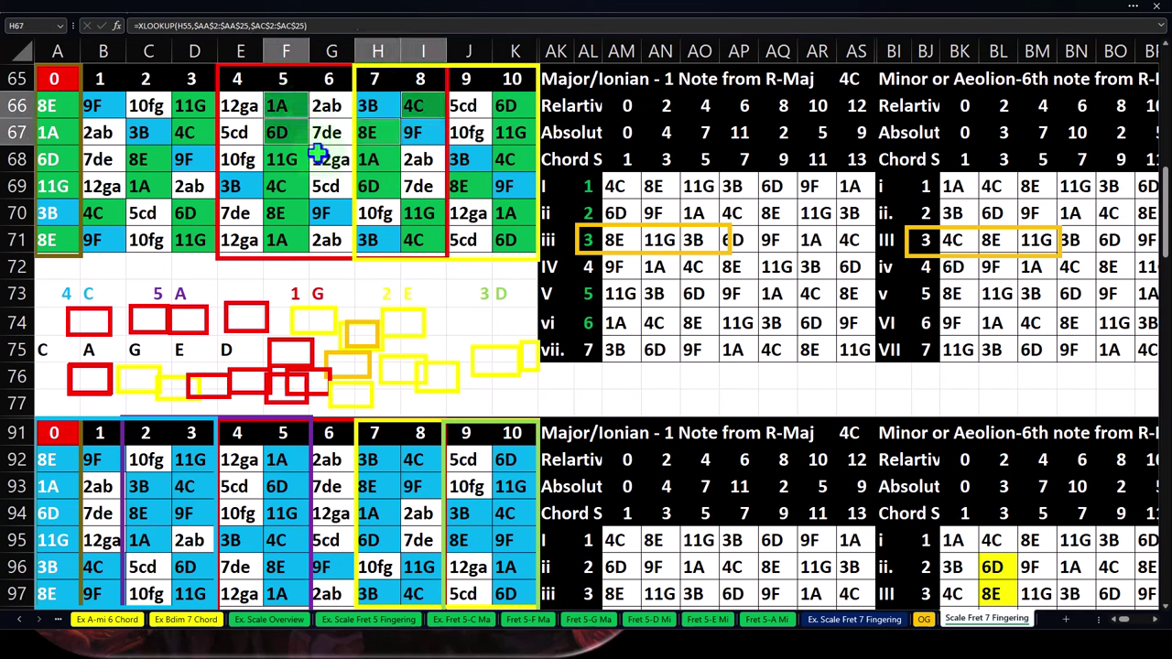
{"action": "left_click", "coordinate": [283, 160], "text": "ctrl"}
{"action": "left_click", "coordinate": [368, 159], "text": "ctrl"}
{"action": "left_click", "coordinate": [277, 186], "text": "ctrl"}
{"action": "left_click", "coordinate": [369, 186], "text": "ctrl"}
{"action": "left_click", "coordinate": [279, 211], "text": "ctrl"}
{"action": "left_click", "coordinate": [419, 212], "text": "ctrl"}
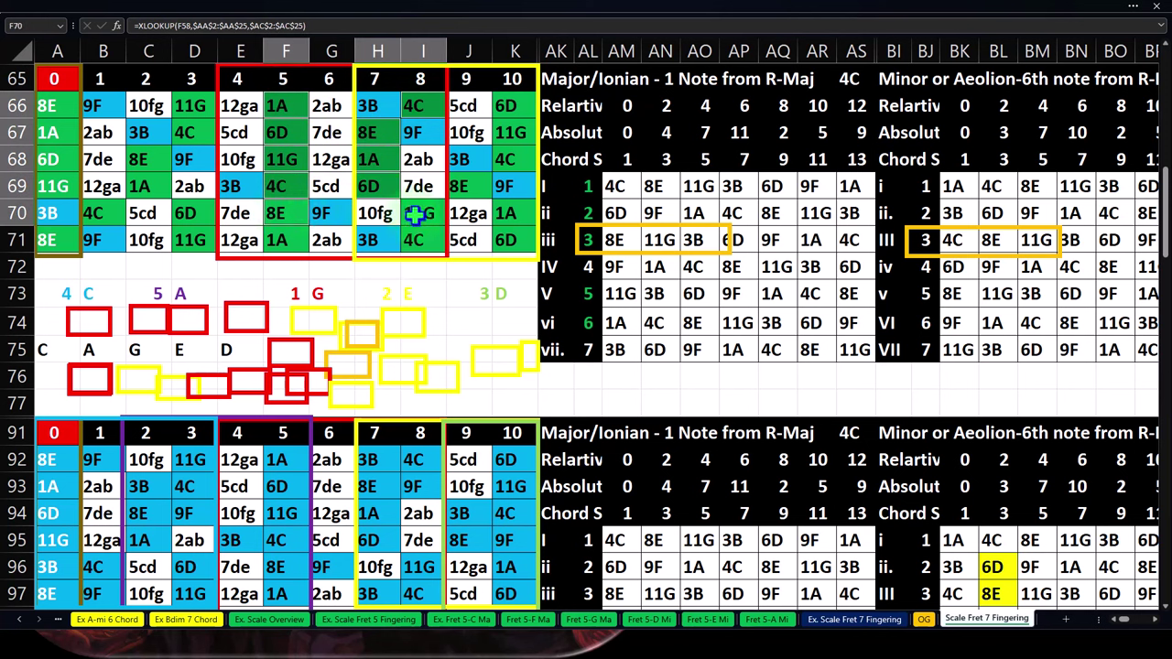
{"action": "left_click", "coordinate": [279, 239], "text": "ctrl"}
{"action": "left_click", "coordinate": [414, 238], "text": "ctrl"}
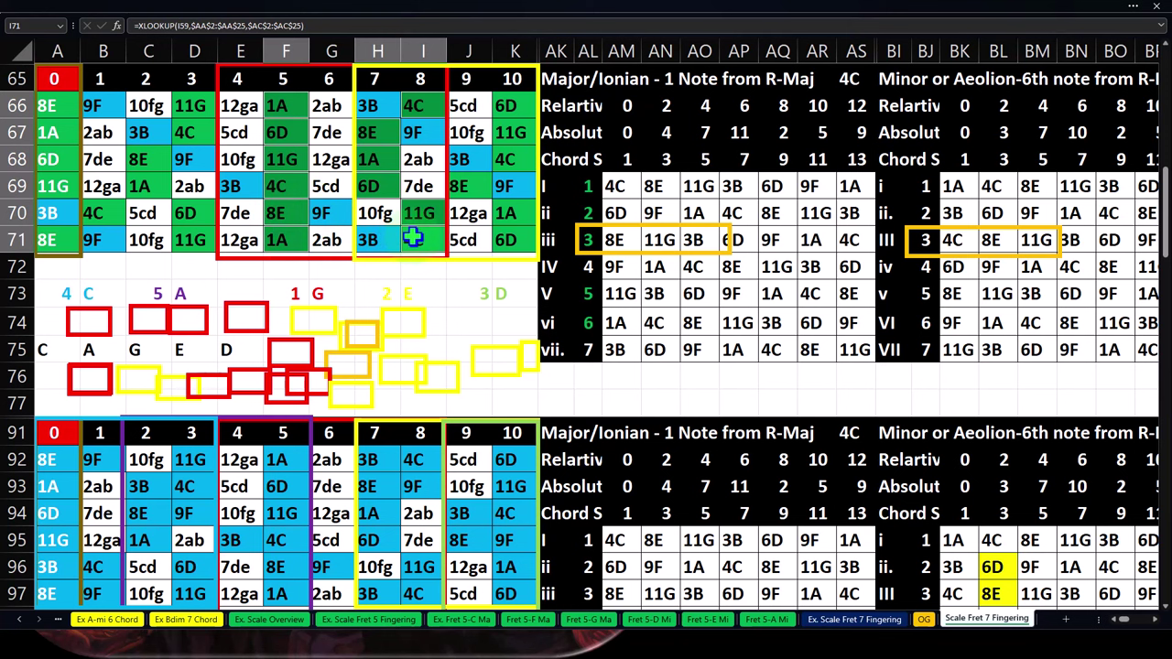
{"action": "left_click", "coordinate": [293, 119], "text": "ctrl"}
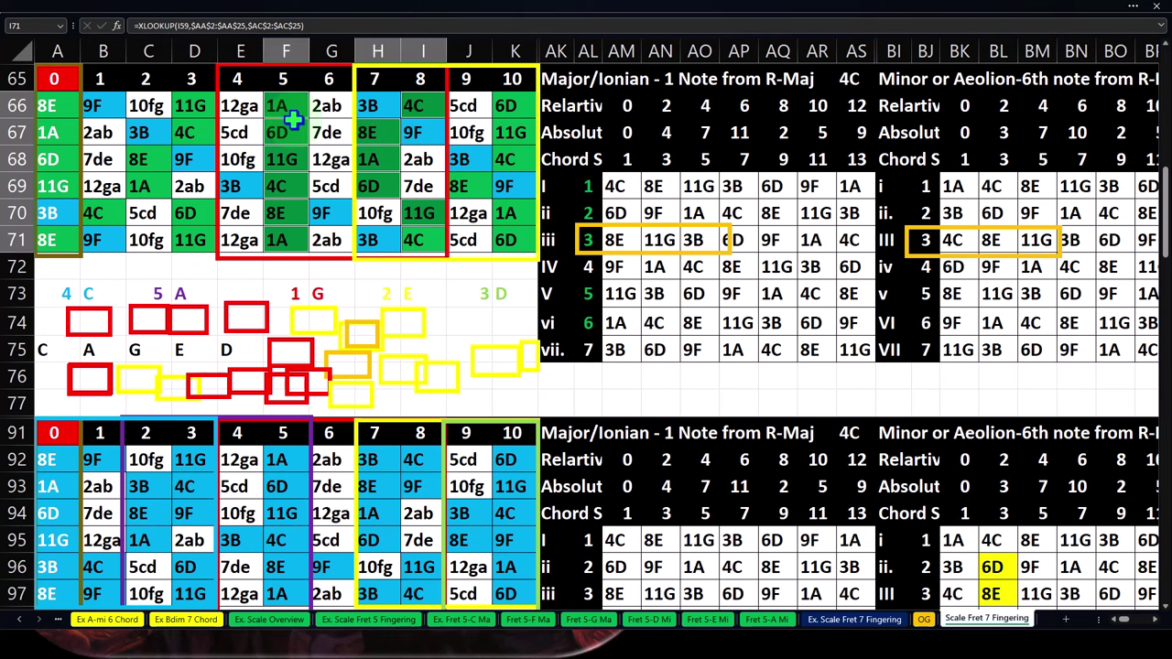
- Select the fretboard notes on frets 7 to 10, H66:K71, and go to position label 2 E in H73 and I73
{"action": "left_click", "coordinate": [380, 105]}
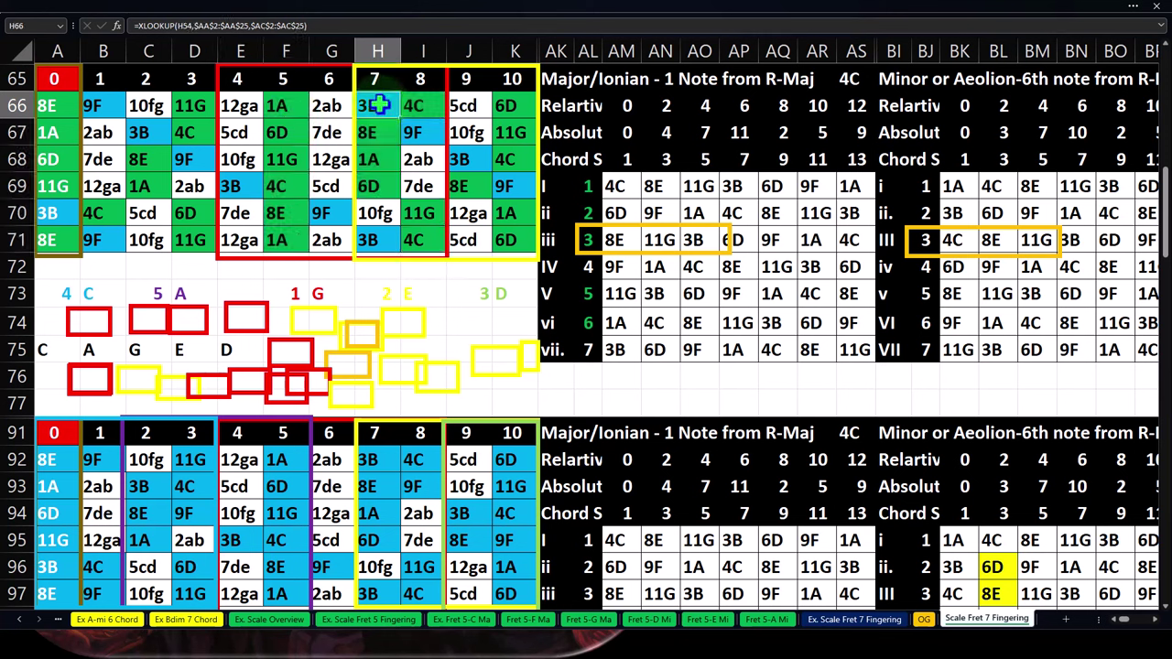
{"action": "left_click_drag", "start_coordinate": [380, 105], "coordinate": [505, 236]}
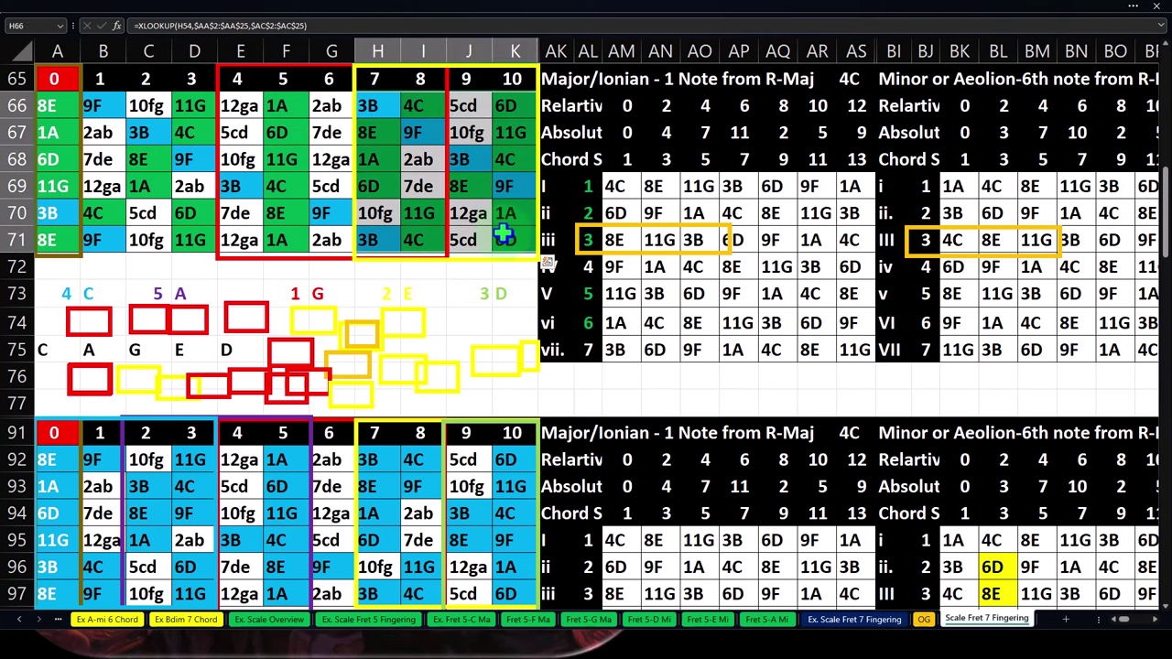
{"action": "left_click", "coordinate": [387, 292]}
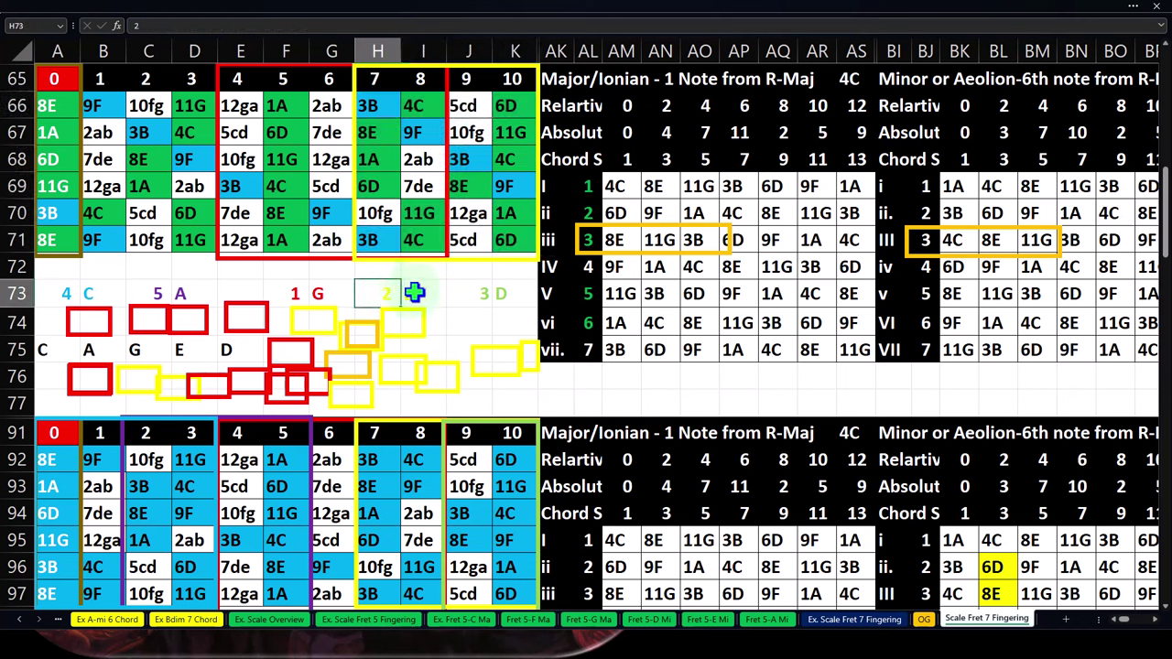
{"action": "left_click", "coordinate": [415, 291]}
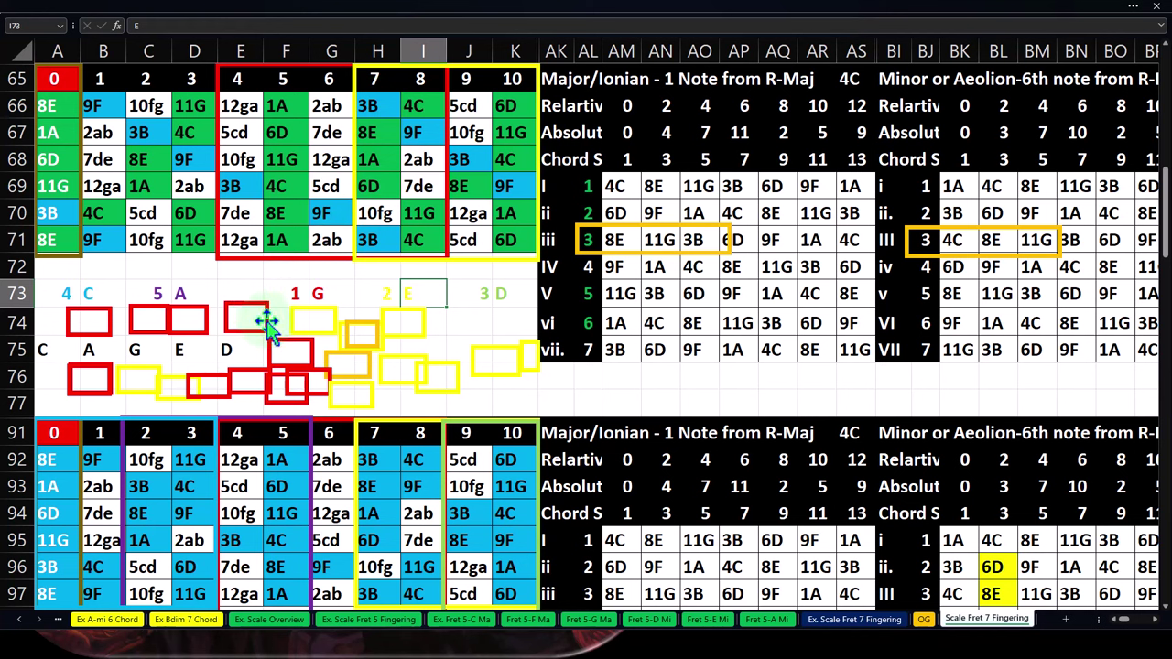
- Place six red boxes around the C major chord notes in I66, K67, K68, J69, I70 and I71
{"action": "left_click_drag", "start_coordinate": [268, 318], "coordinate": [443, 106]}
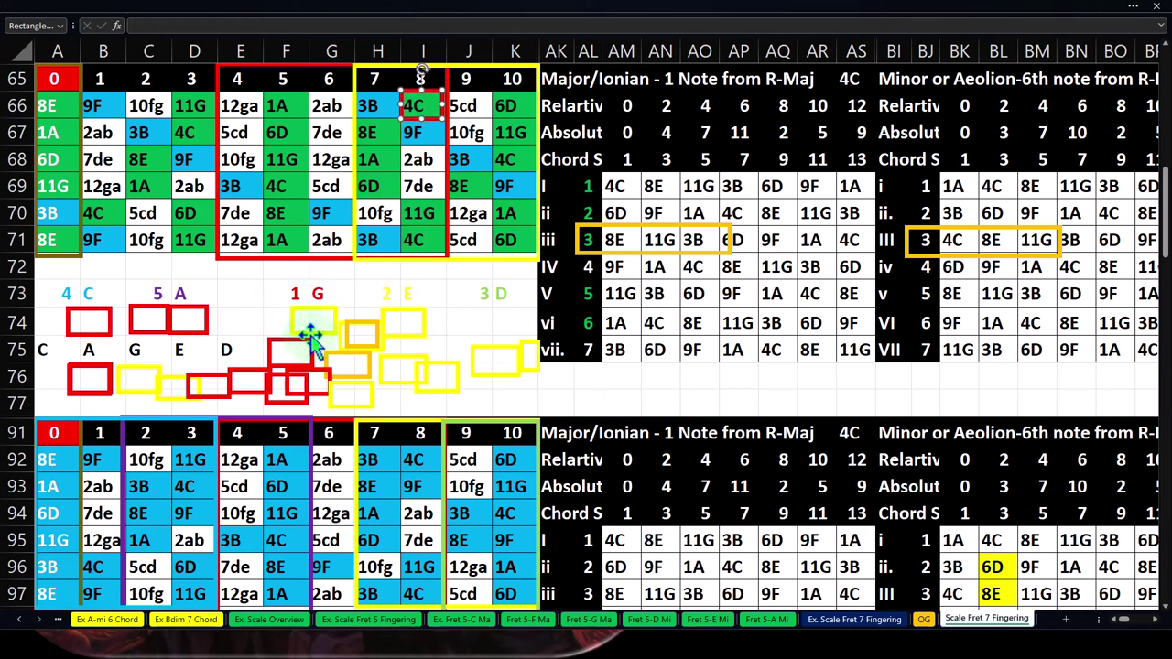
{"action": "left_click_drag", "start_coordinate": [312, 353], "coordinate": [535, 133]}
{"action": "left_click_drag", "start_coordinate": [254, 379], "coordinate": [518, 152]}
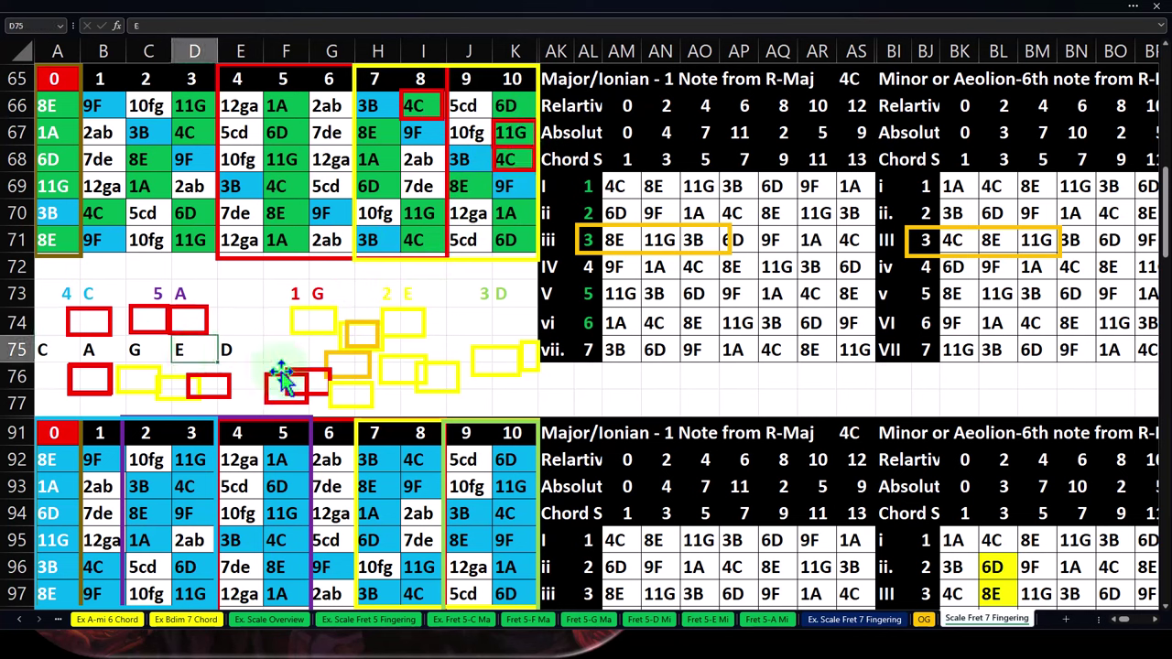
{"action": "left_click_drag", "start_coordinate": [283, 380], "coordinate": [462, 174]}
{"action": "left_click_drag", "start_coordinate": [301, 382], "coordinate": [412, 200]}
{"action": "left_click_drag", "start_coordinate": [207, 322], "coordinate": [423, 242]}
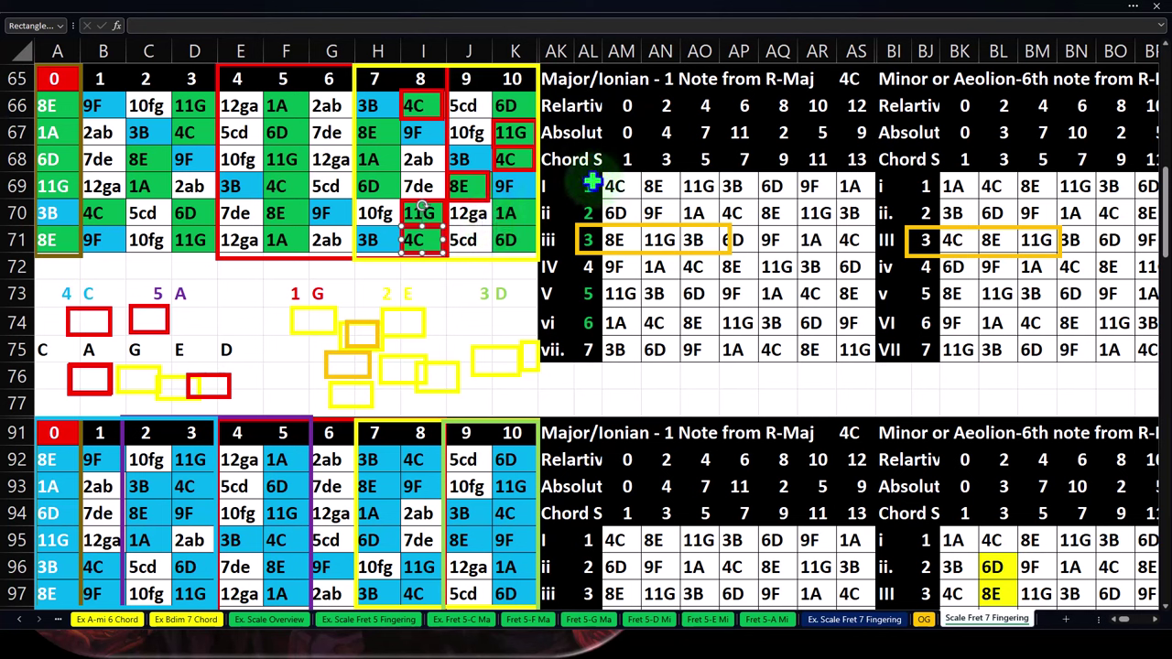
- Select the green chord degrees 1, 2, 3, 5 and 6 in column AL, and the fretboard notes J67:K69
{"action": "left_click_drag", "start_coordinate": [589, 186], "coordinate": [591, 234]}
{"action": "left_click", "coordinate": [587, 295]}
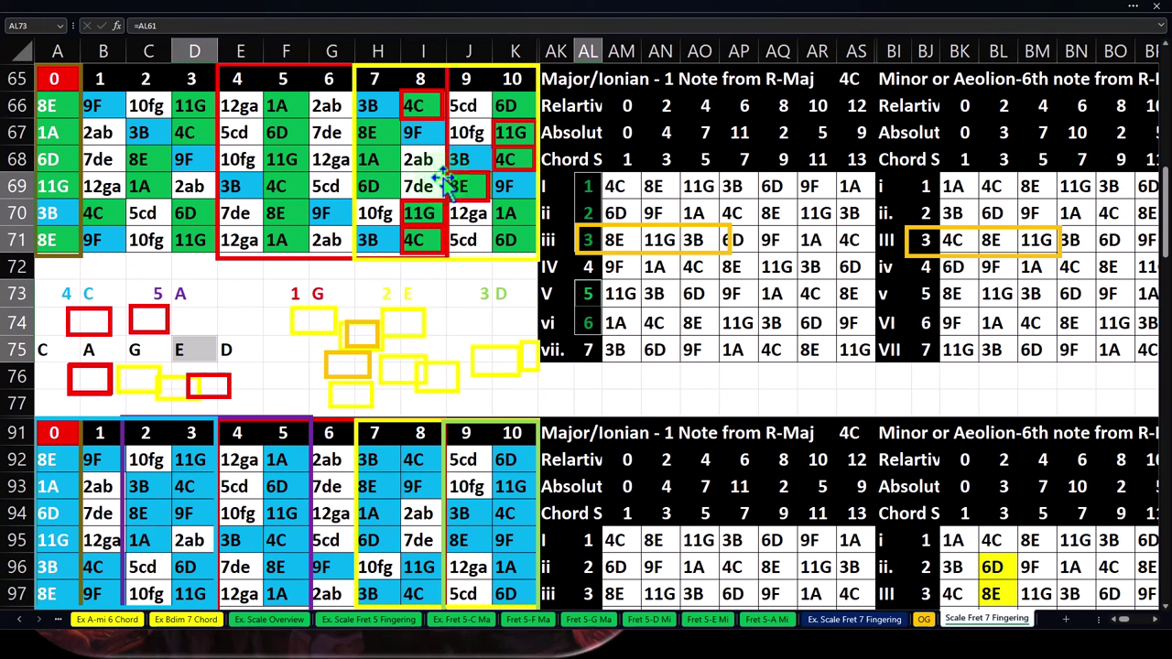
{"action": "left_click", "coordinate": [465, 132]}
{"action": "left_click_drag", "start_coordinate": [466, 132], "coordinate": [499, 186]}
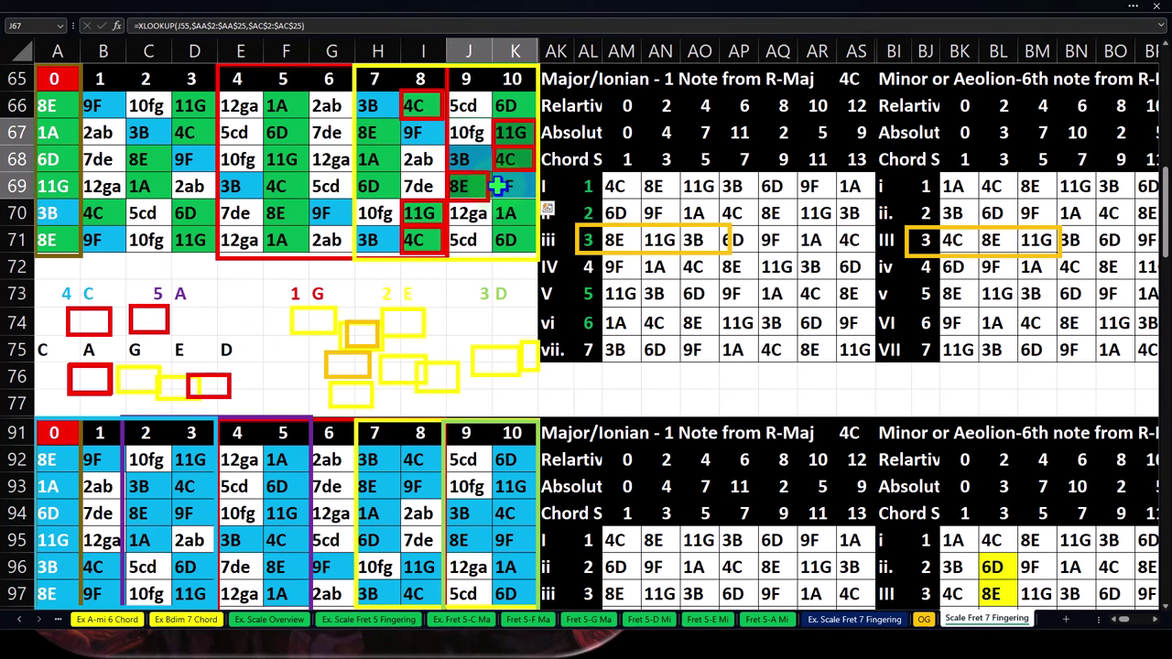
- Select the open-position E chord shape on the fretboard: A66, C67, C68 and B69
{"action": "left_click", "coordinate": [52, 108]}
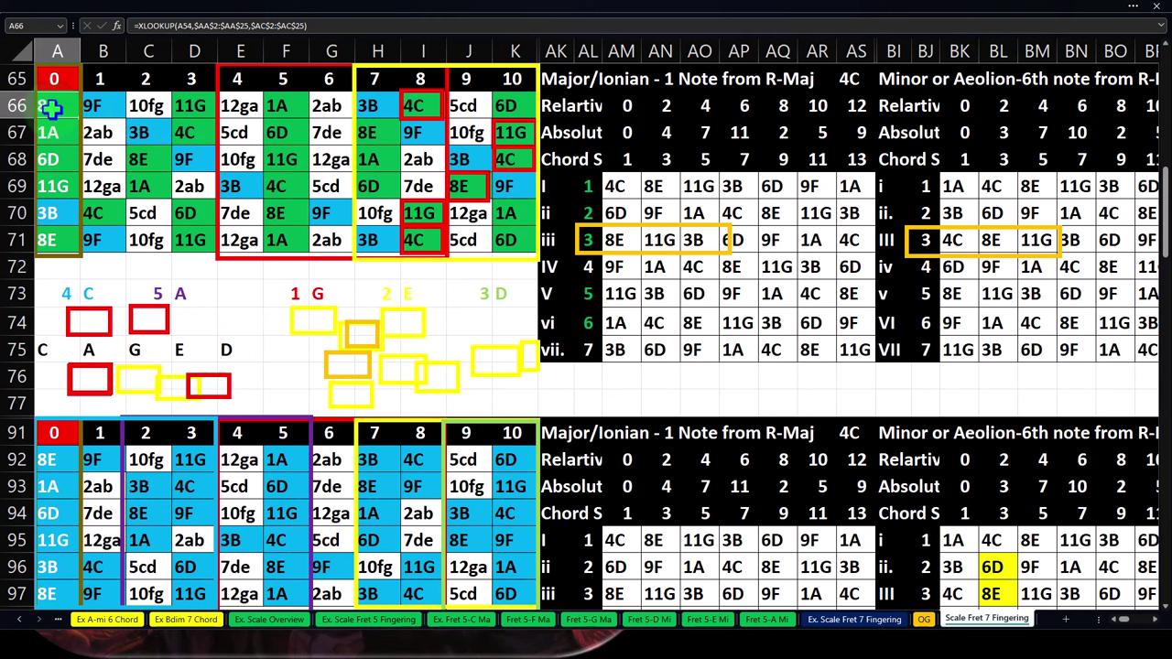
{"action": "left_click", "coordinate": [136, 128]}
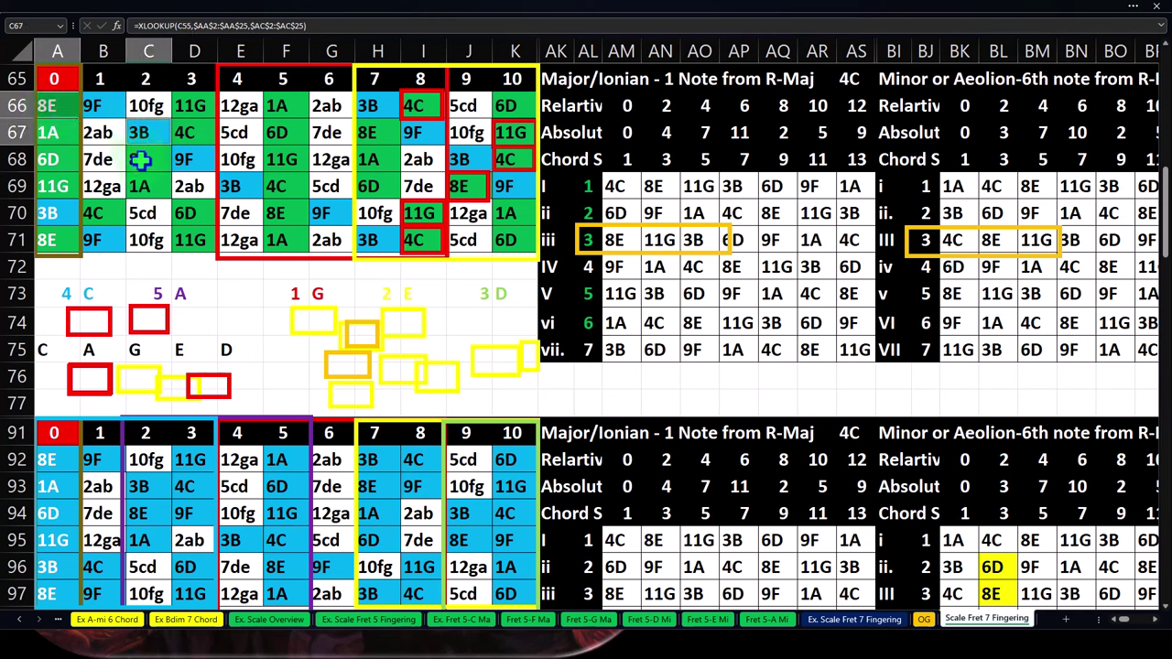
{"action": "left_click", "coordinate": [140, 160]}
{"action": "left_click", "coordinate": [97, 188]}
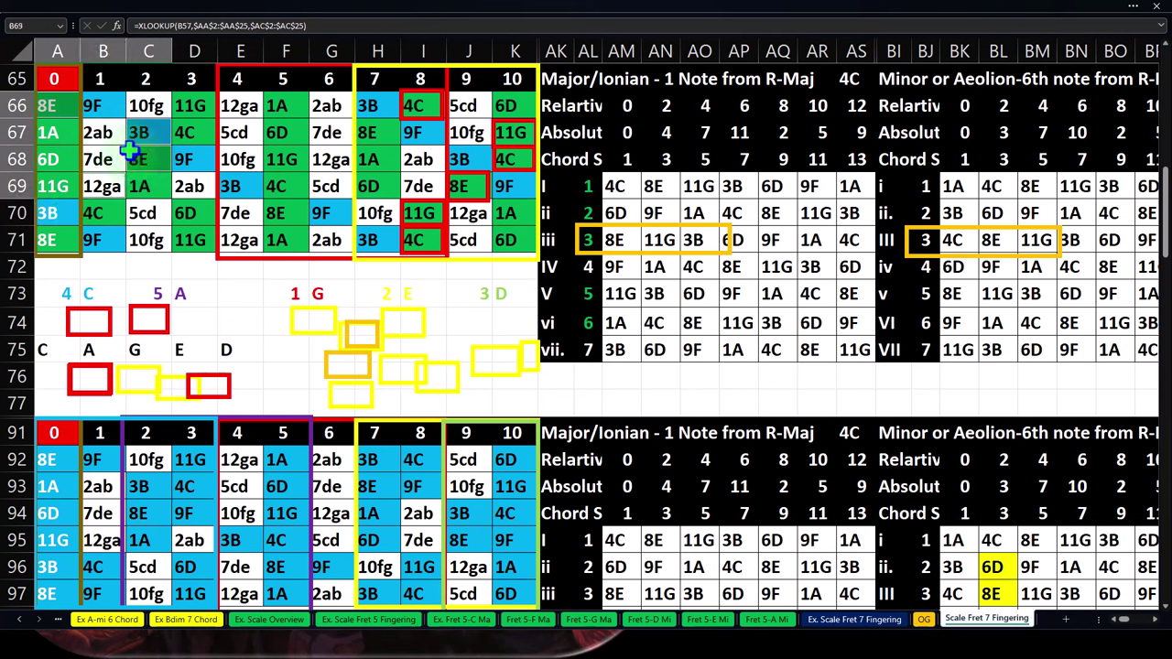
- Move the six red note boxes back below the fretboard and narrow the red position box to frets 4 to 6
{"action": "left_click", "coordinate": [419, 121]}
{"action": "left_click_drag", "start_coordinate": [418, 121], "coordinate": [263, 383]}
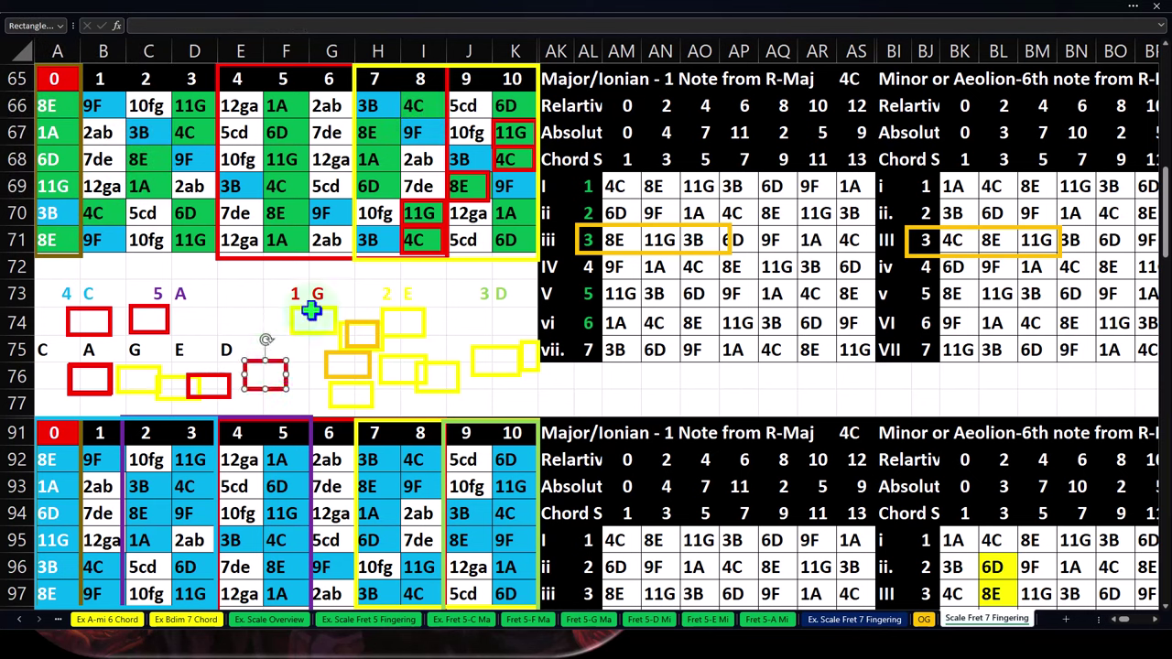
{"action": "left_click_drag", "start_coordinate": [499, 135], "coordinate": [264, 370]}
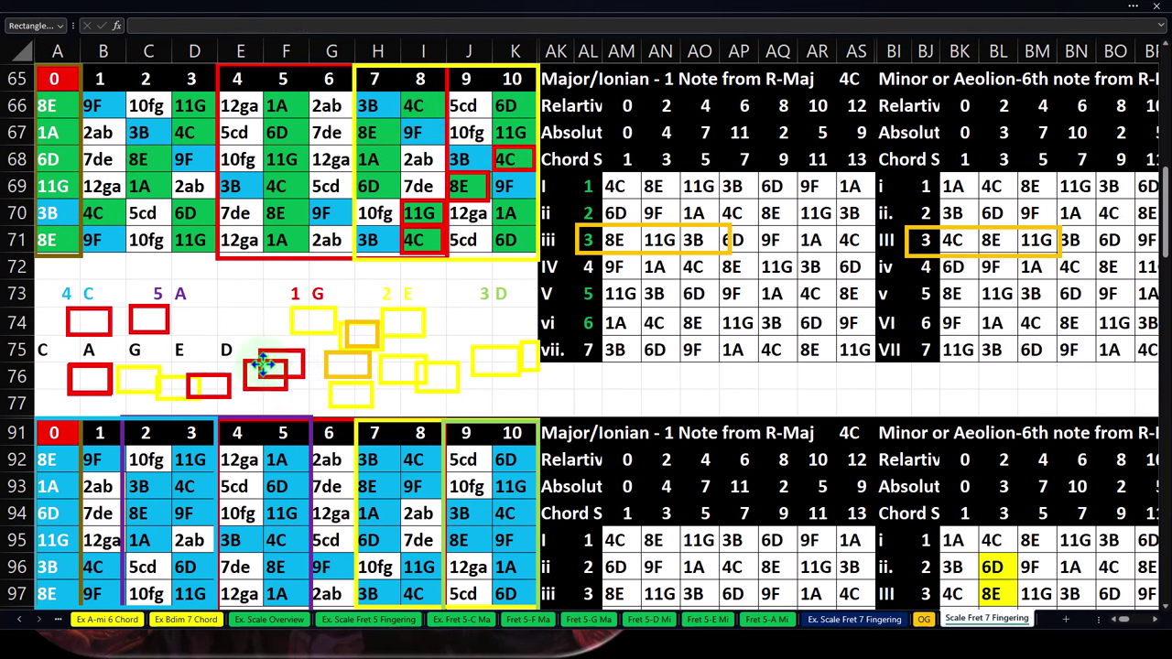
{"action": "left_click_drag", "start_coordinate": [514, 165], "coordinate": [291, 371]}
{"action": "left_click_drag", "start_coordinate": [468, 209], "coordinate": [271, 376]}
{"action": "left_click_drag", "start_coordinate": [400, 213], "coordinate": [292, 371]}
{"action": "left_click_drag", "start_coordinate": [407, 239], "coordinate": [300, 380]}
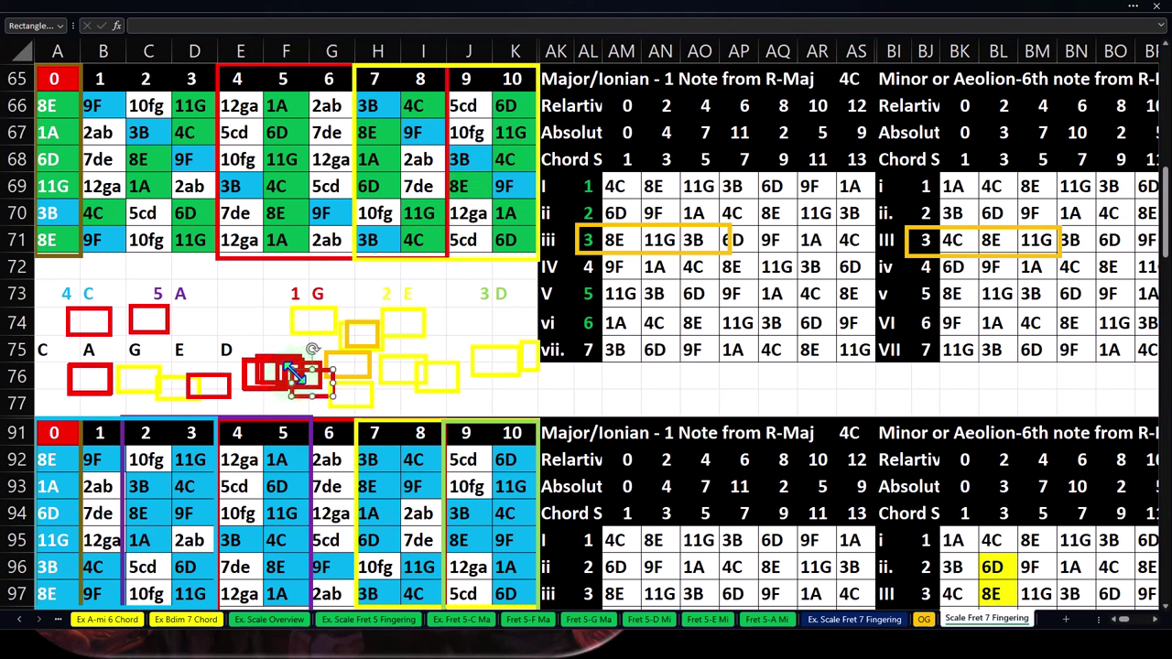
{"action": "left_click", "coordinate": [447, 128]}
{"action": "left_click_drag", "start_coordinate": [447, 161], "coordinate": [355, 160]}
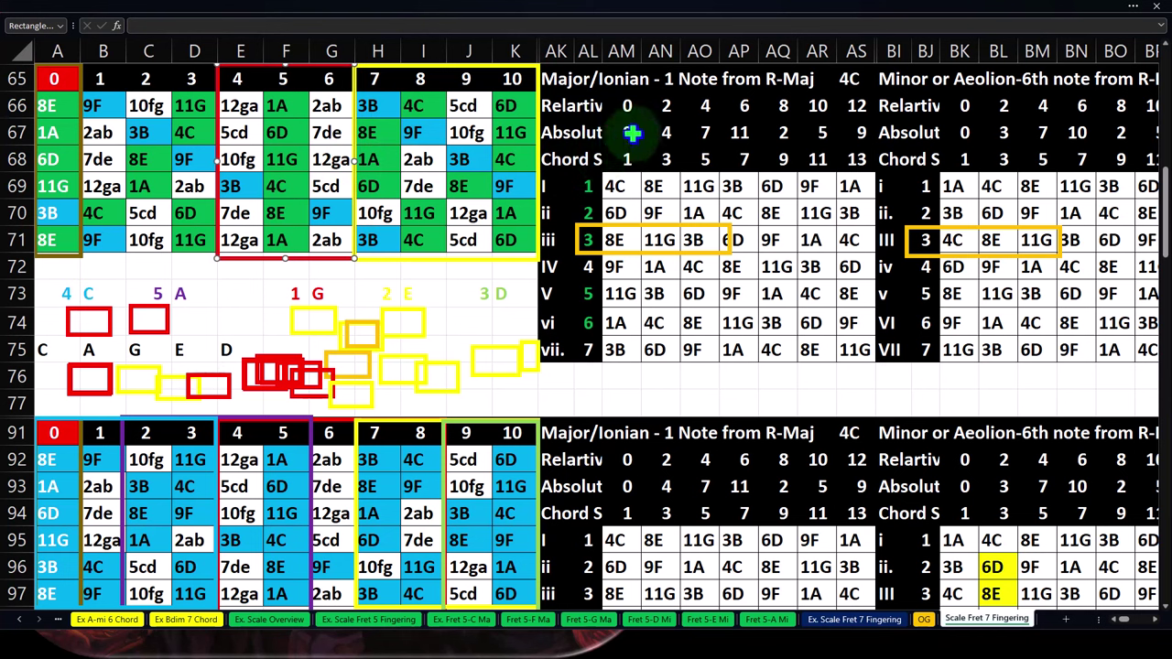
- Select the absolute intervals AM67:AS67, fretboard note J68, scale degrees AL69:AL75 and the Roman numerals AK69:AK75
{"action": "left_click_drag", "start_coordinate": [632, 133], "coordinate": [846, 133]}
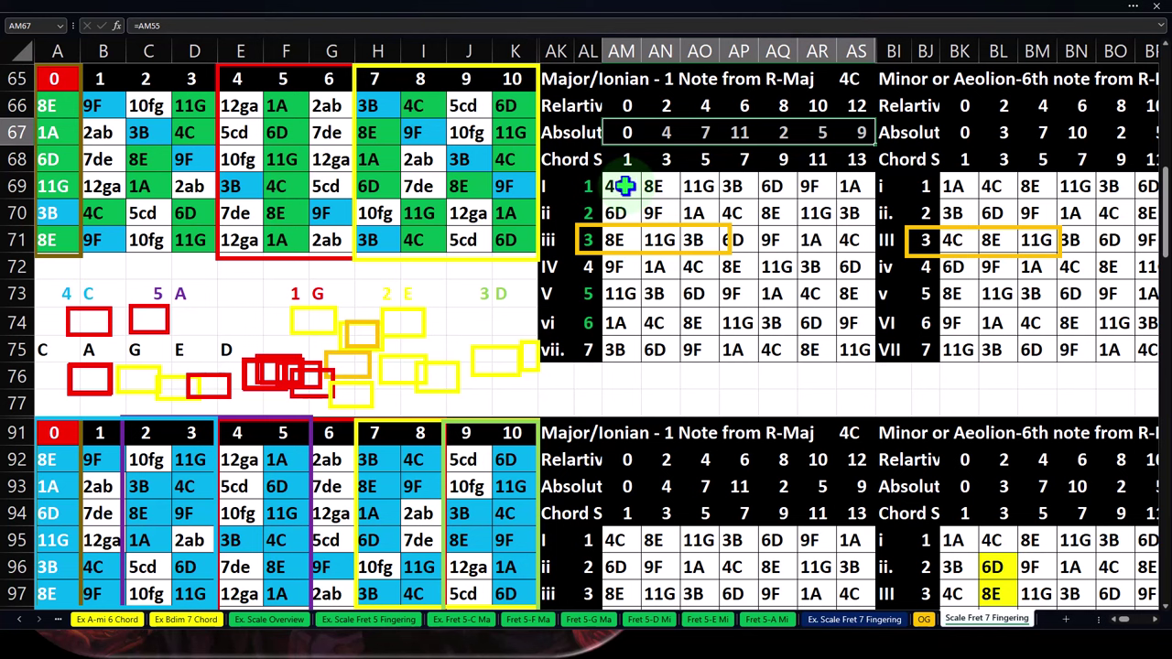
{"action": "left_click", "coordinate": [467, 157]}
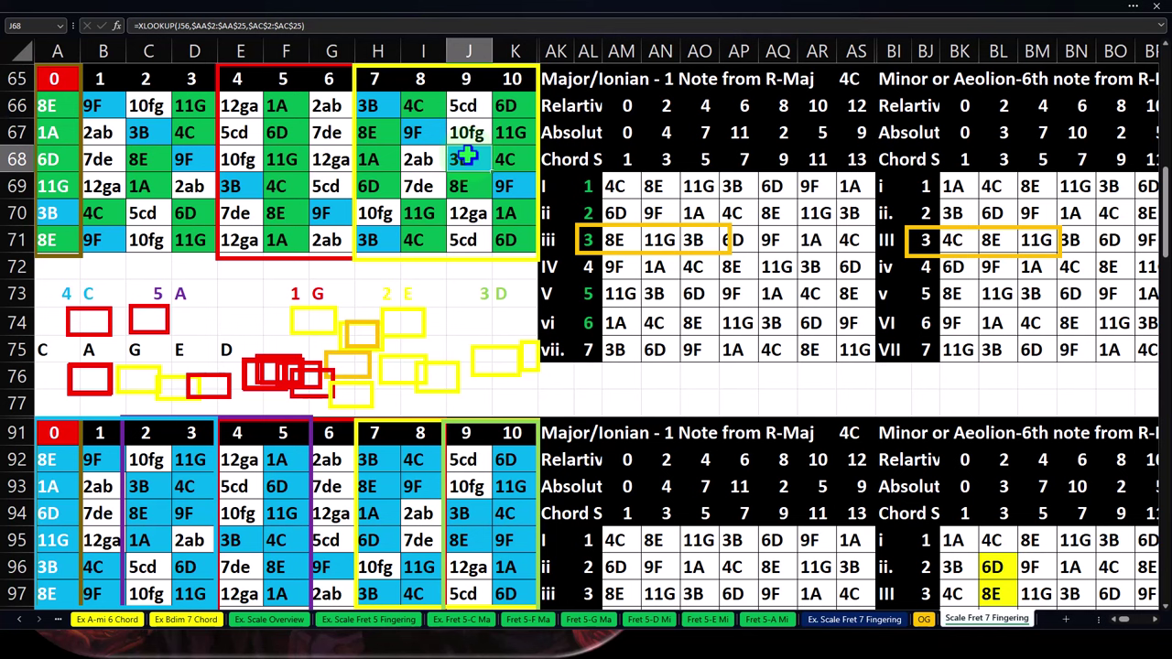
{"action": "left_click_drag", "start_coordinate": [588, 186], "coordinate": [590, 354]}
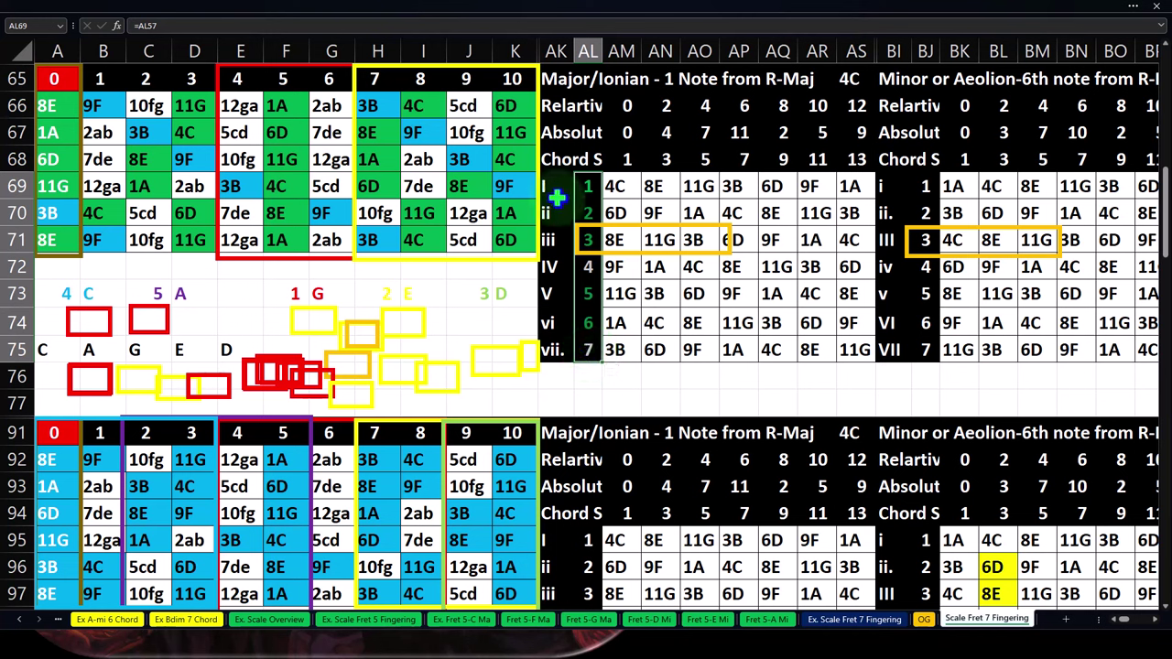
{"action": "left_click_drag", "start_coordinate": [555, 188], "coordinate": [550, 341]}
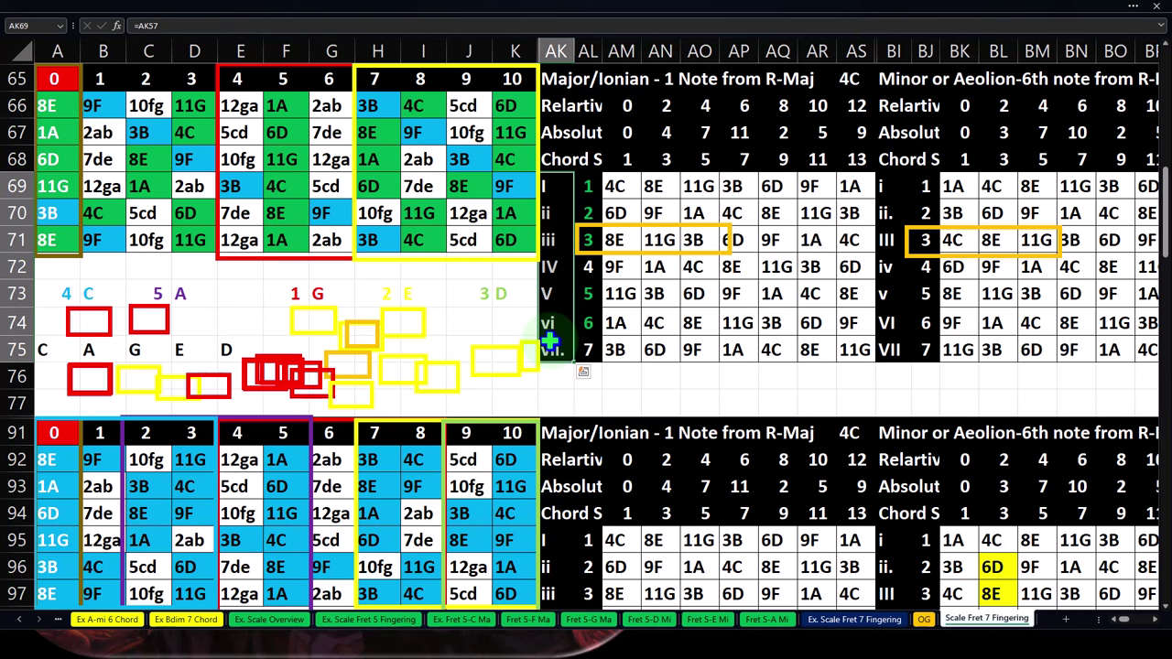
- Select Roman numerals I, IV and V in column AK, then chord steps AM68:AS68, absolute intervals AM67:AS67 and root note AM69
{"action": "left_click", "coordinate": [553, 186]}
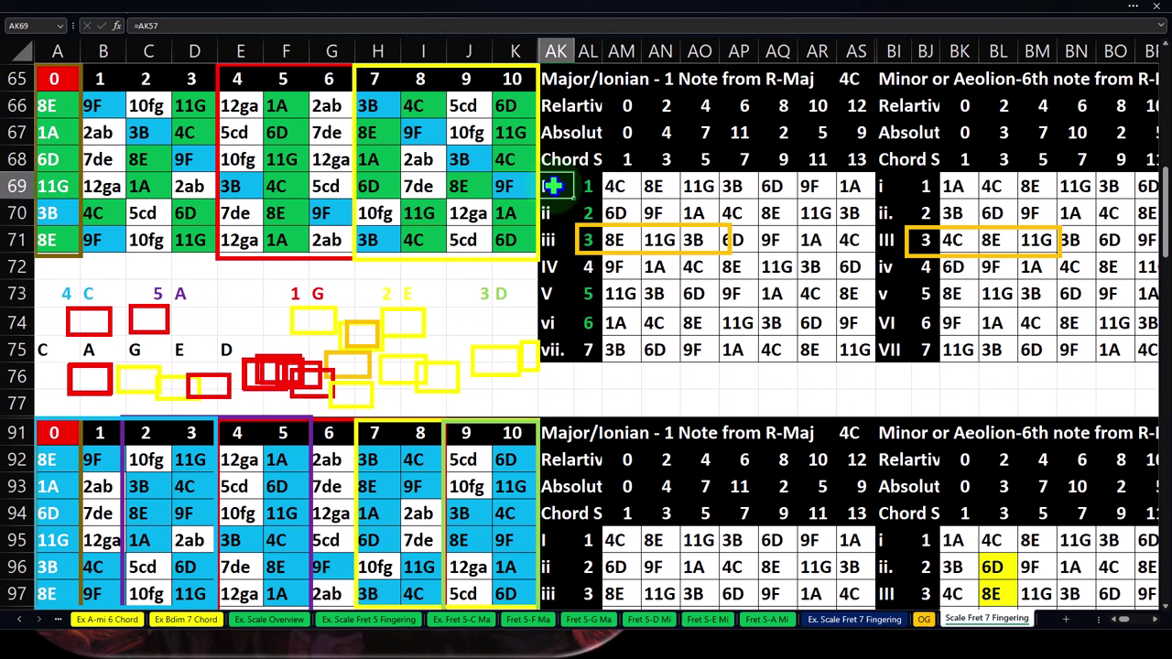
{"action": "left_click", "coordinate": [556, 293]}
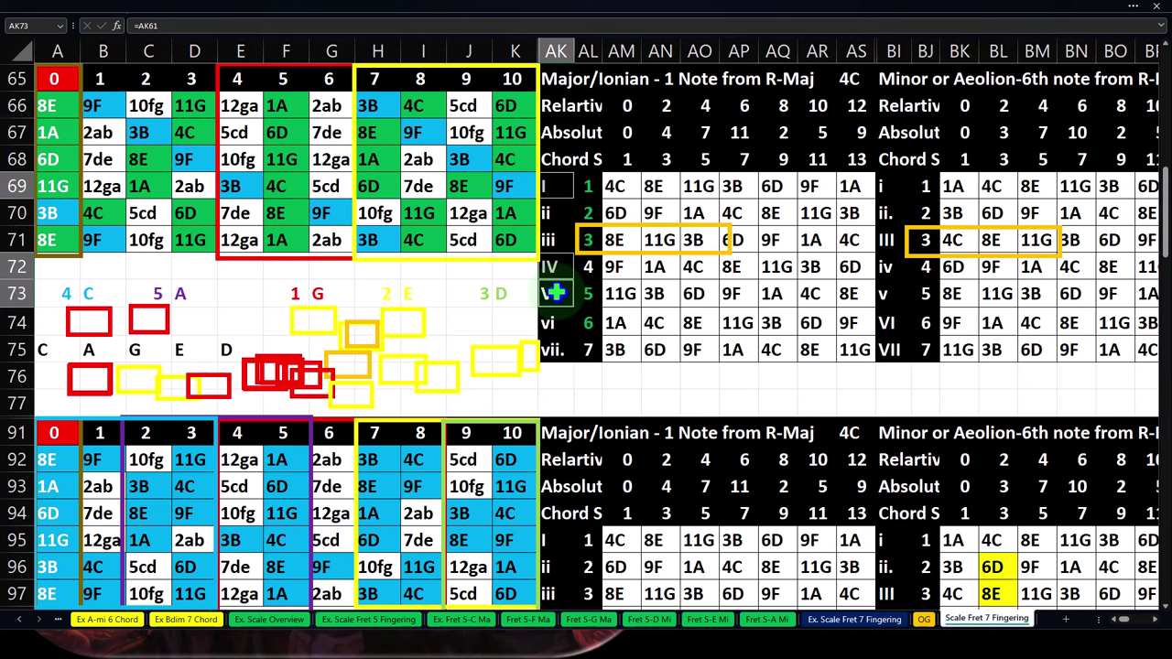
{"action": "left_click_drag", "start_coordinate": [628, 158], "coordinate": [847, 160]}
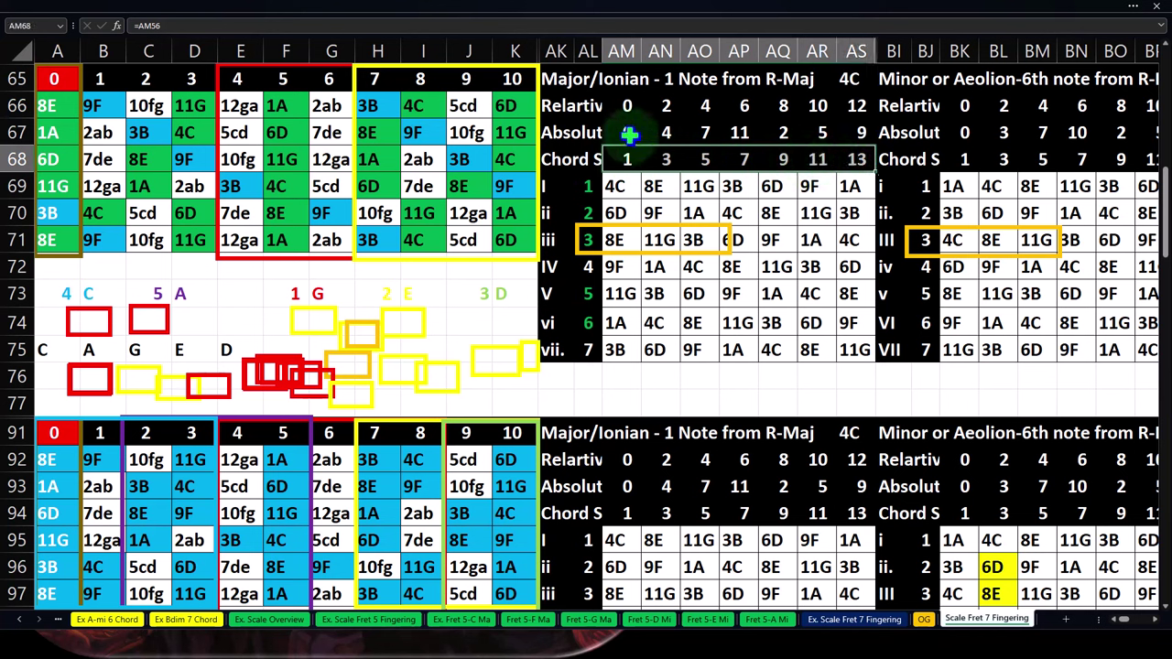
{"action": "left_click_drag", "start_coordinate": [627, 133], "coordinate": [856, 131]}
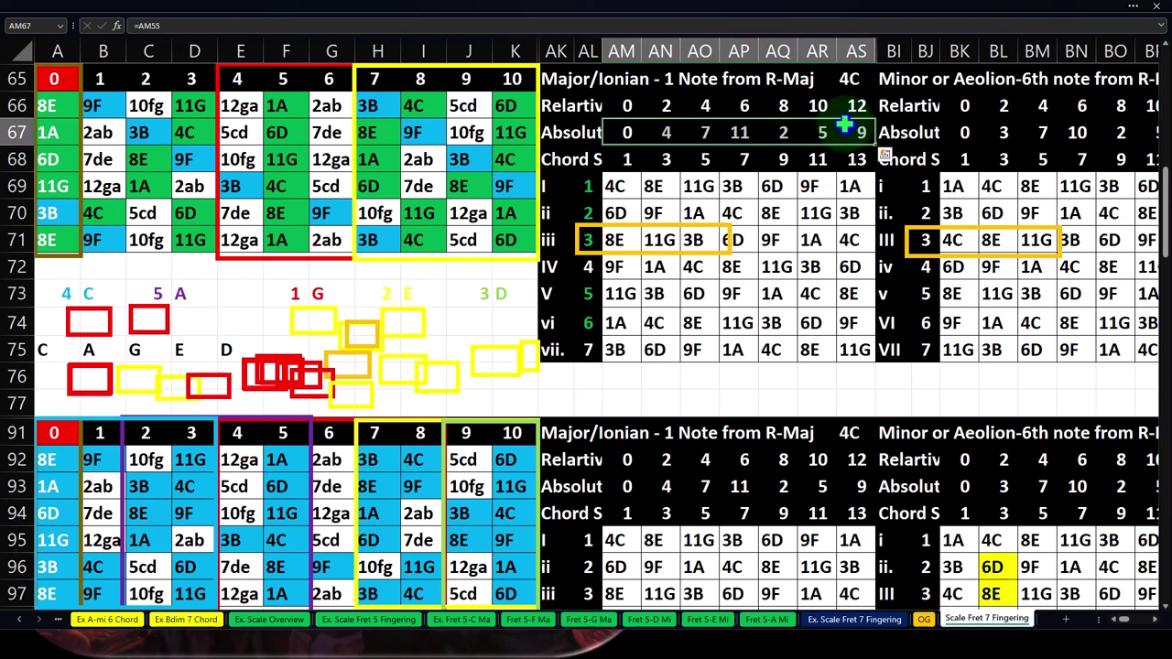
{"action": "left_click", "coordinate": [630, 186]}
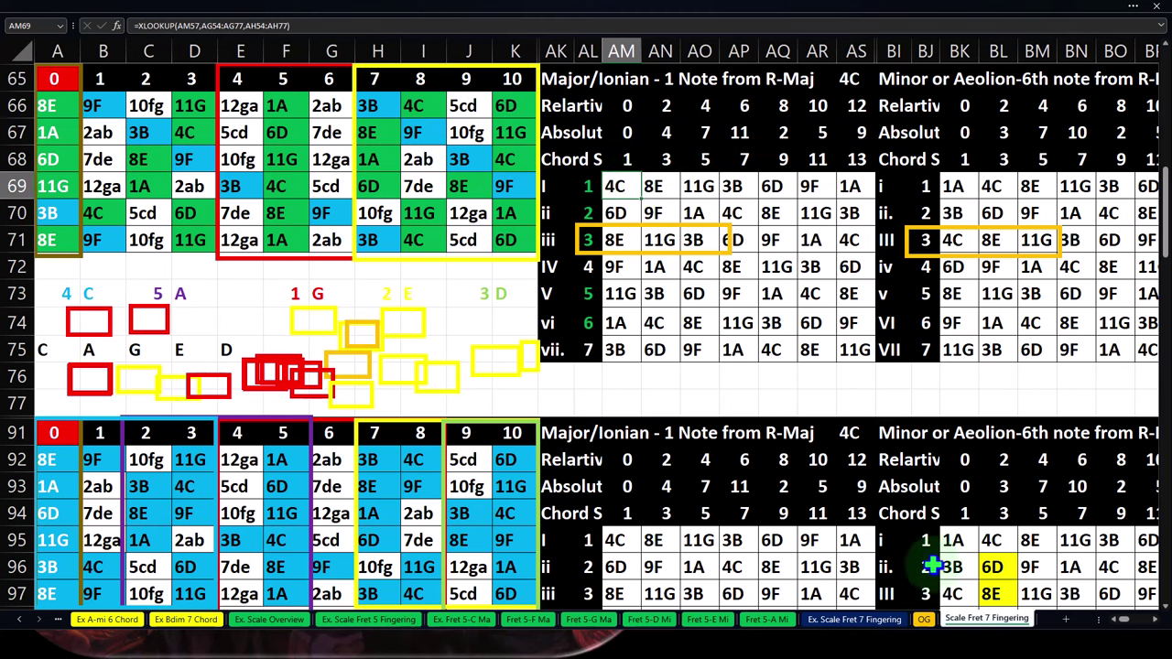
- Switch to the OG sheet and select the first note letter, A, in cell AB2 of the note table
{"action": "left_click", "coordinate": [925, 620]}
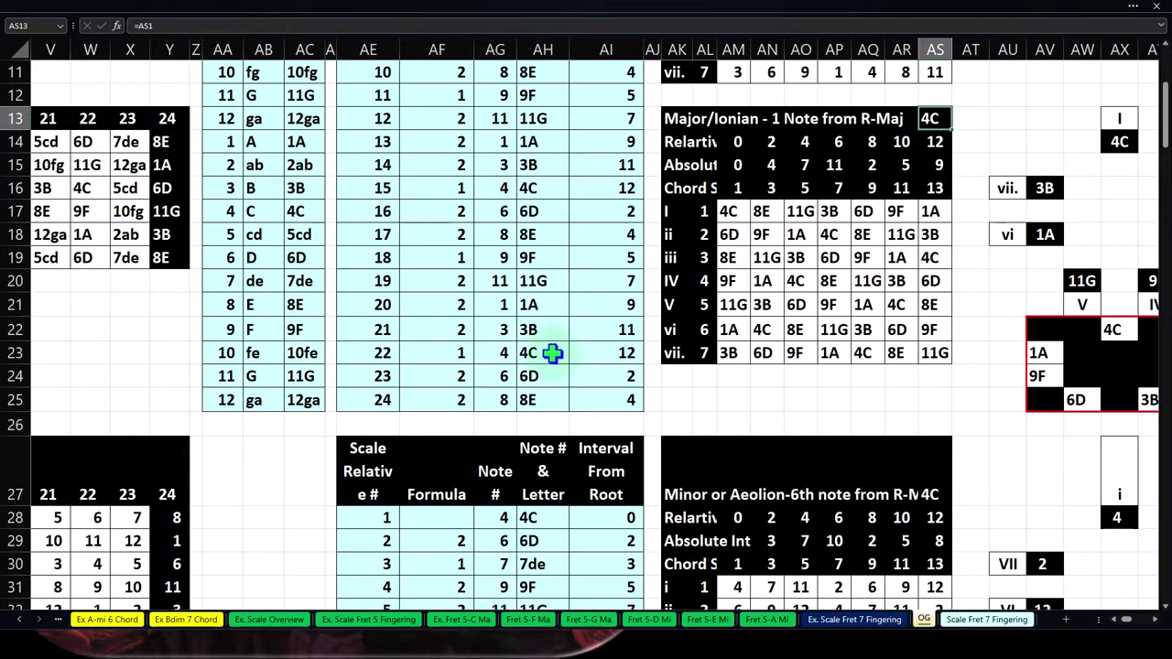
{"action": "left_click", "coordinate": [449, 264]}
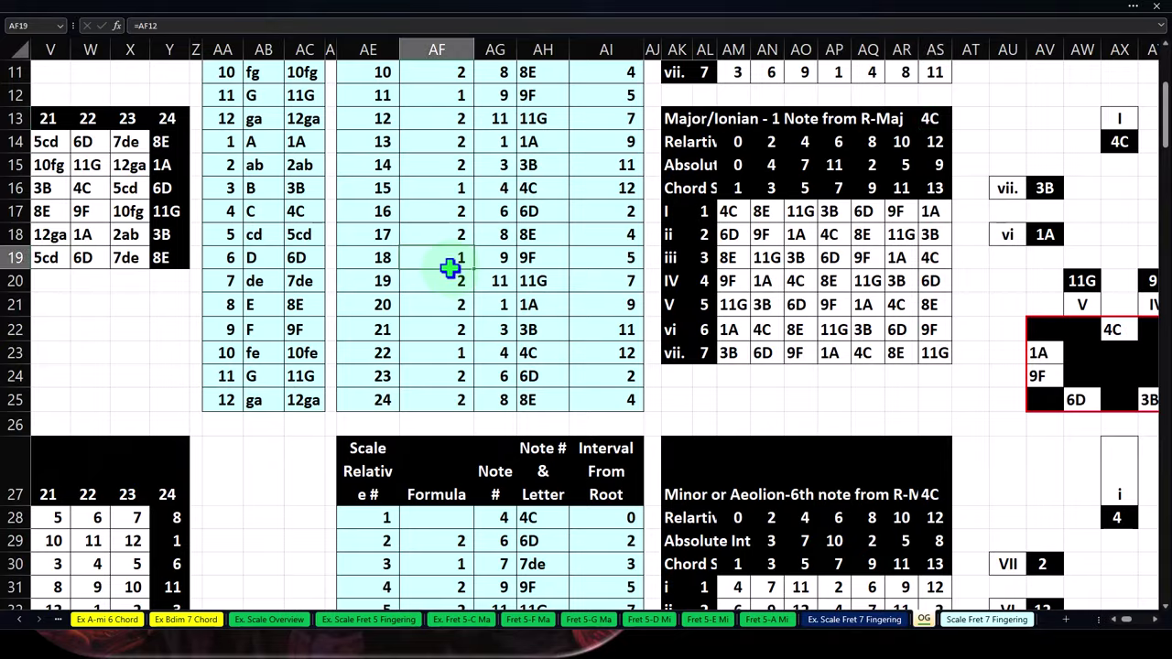
{"action": "scroll", "coordinate": [450, 267], "scroll_direction": "up", "scroll_amount": 4}
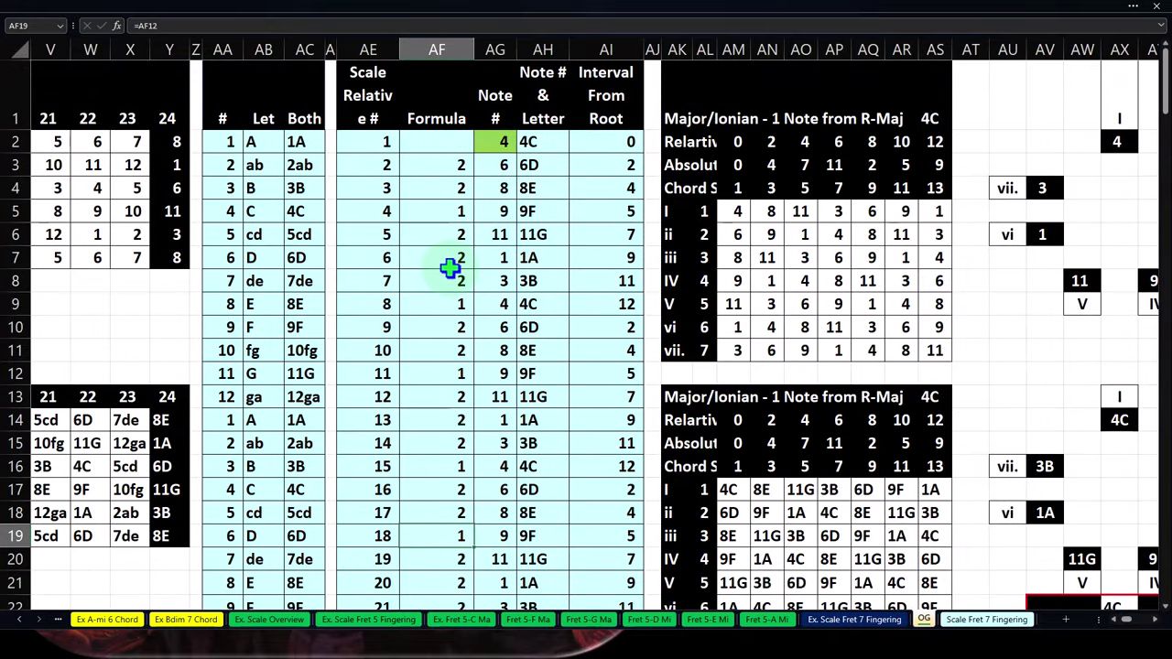
{"action": "left_click", "coordinate": [435, 141]}
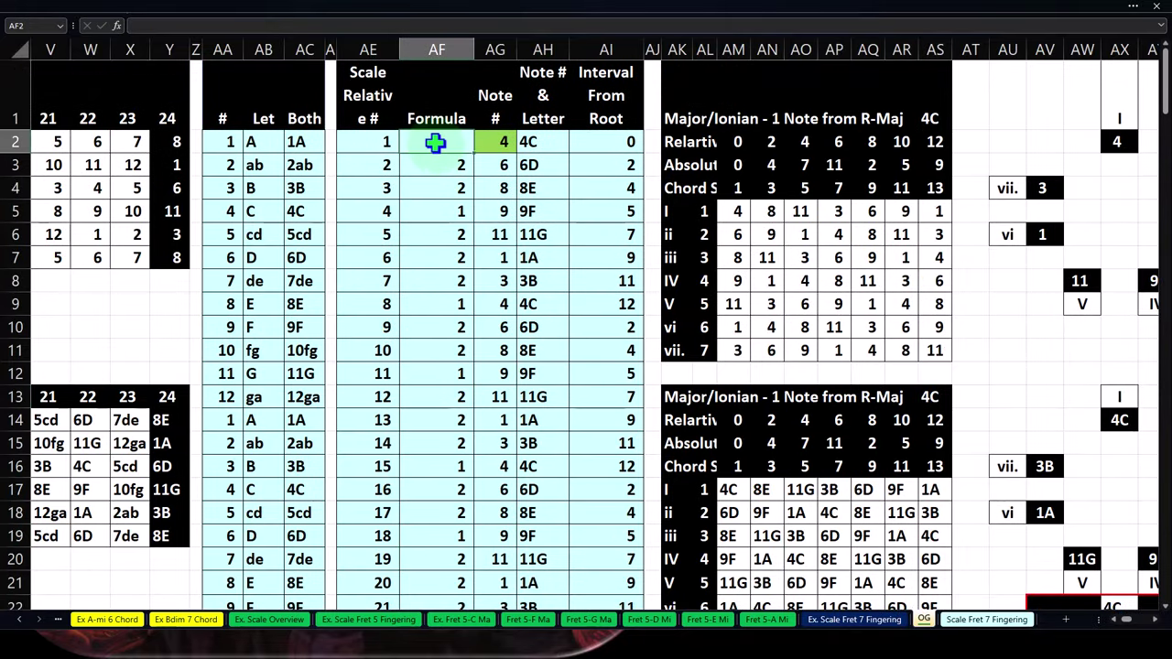
{"action": "key", "text": "Left"}
{"action": "key", "text": "Left"}
{"action": "key", "text": "Left"}
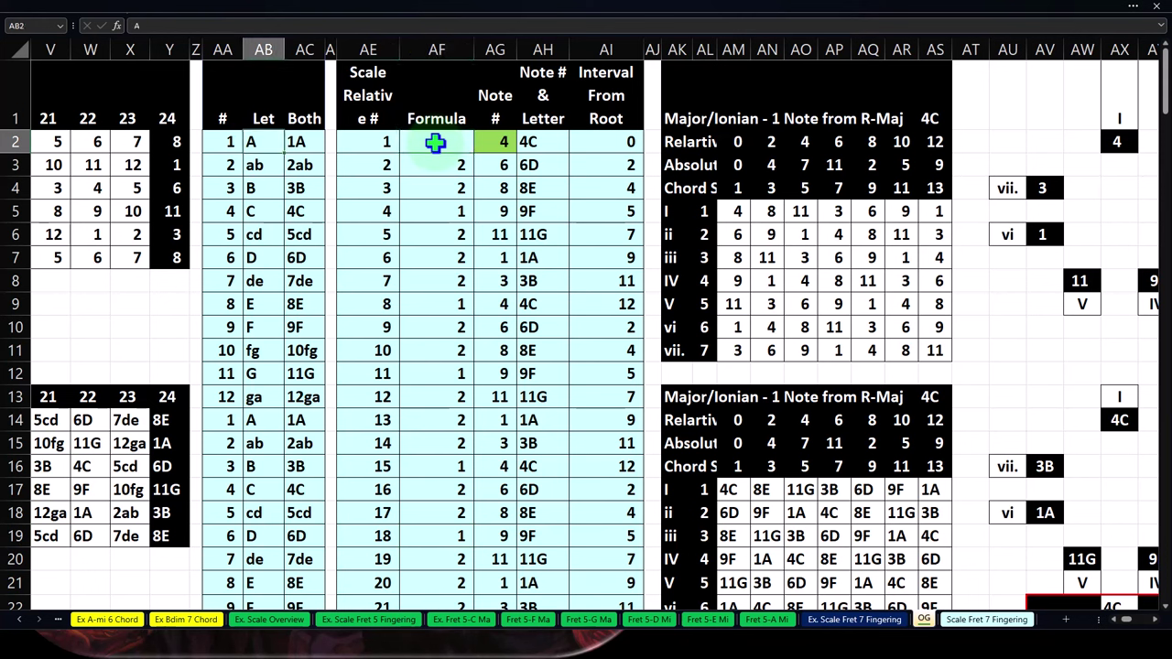
- Step down the note letters in column AB from AB3 to the repeated A in AB14
{"action": "key", "text": "Down"}
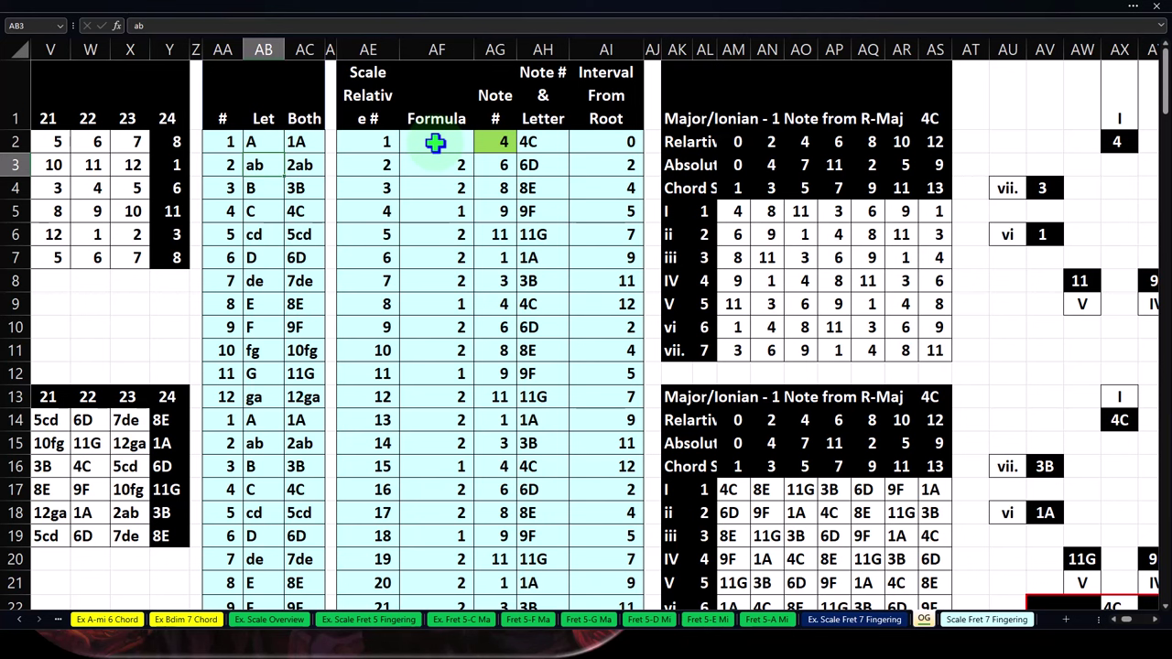
{"action": "key", "text": "Down"}
{"action": "key", "text": "Down"}
{"action": "key", "text": "Down"}
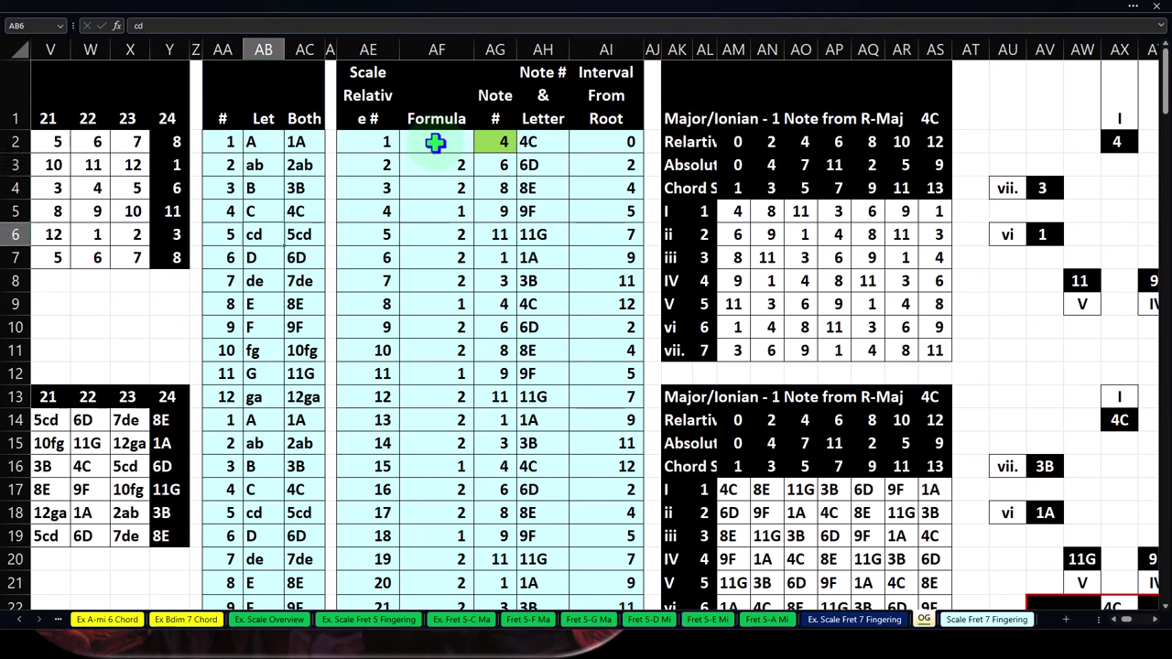
{"action": "key", "text": "Down"}
{"action": "key", "text": "Down"}
{"action": "key", "text": "Down"}
{"action": "key", "text": "Down"}
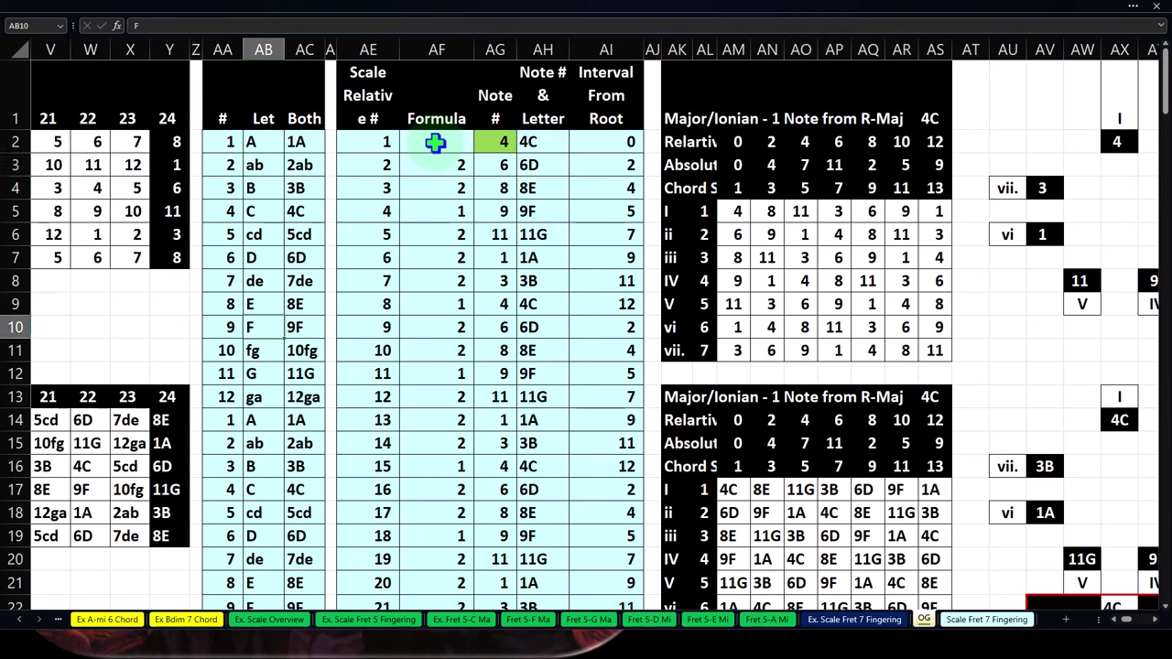
{"action": "key", "text": "Down"}
{"action": "key", "text": "Down"}
{"action": "key", "text": "Down"}
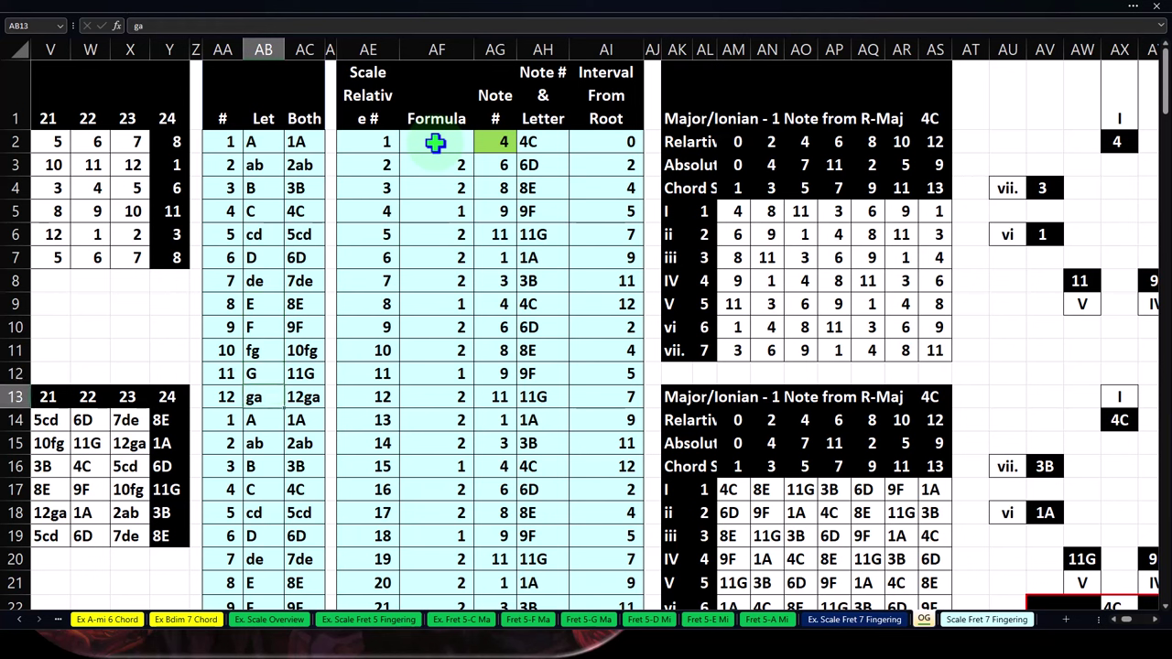
{"action": "key", "text": "Down"}
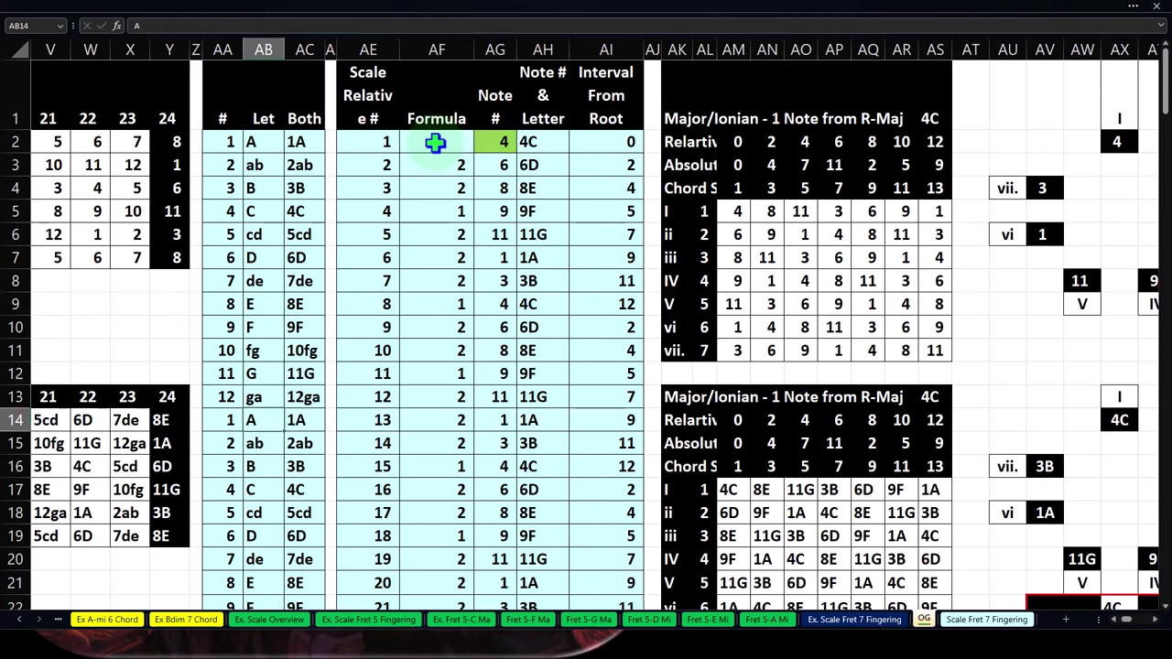
- Step back up the note letters in column AB from ga in AB13 to A in AB2
{"action": "key", "text": "Up"}
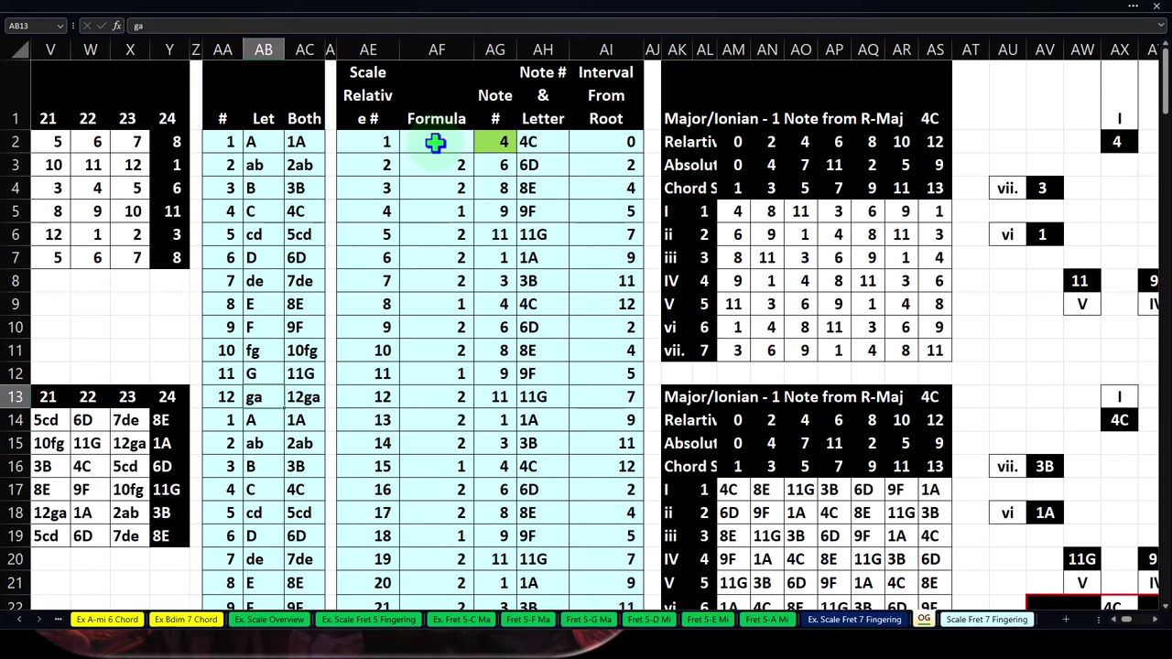
{"action": "key", "text": "Up"}
{"action": "key", "text": "Up"}
{"action": "key", "text": "Up"}
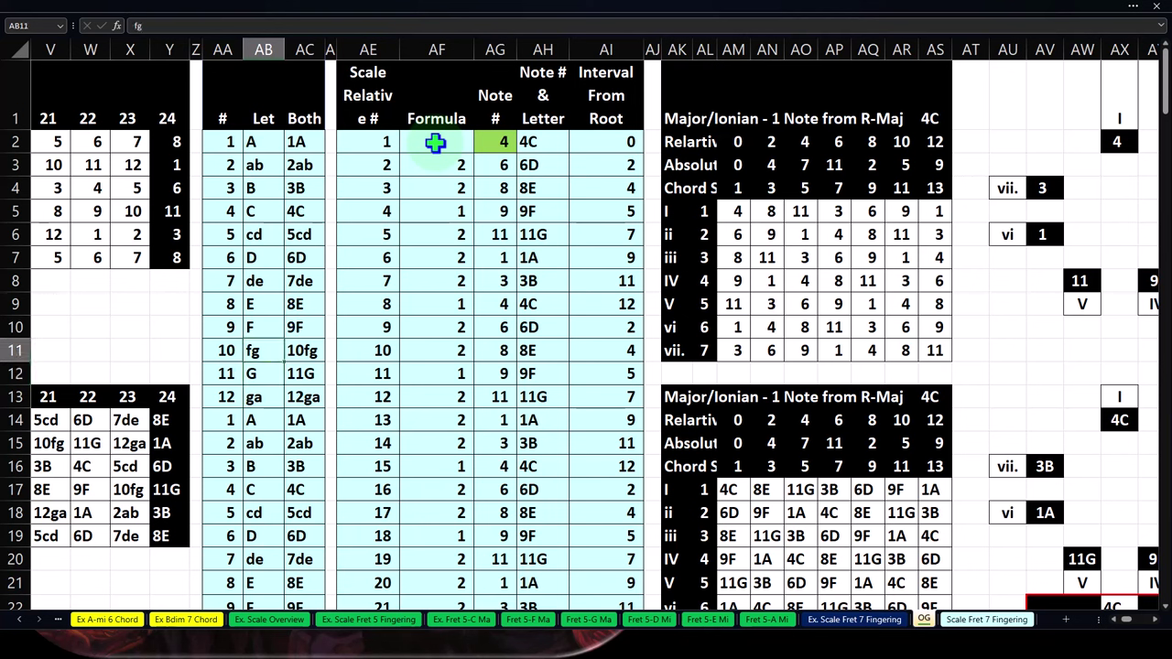
{"action": "key", "text": "Up"}
{"action": "key", "text": "Up"}
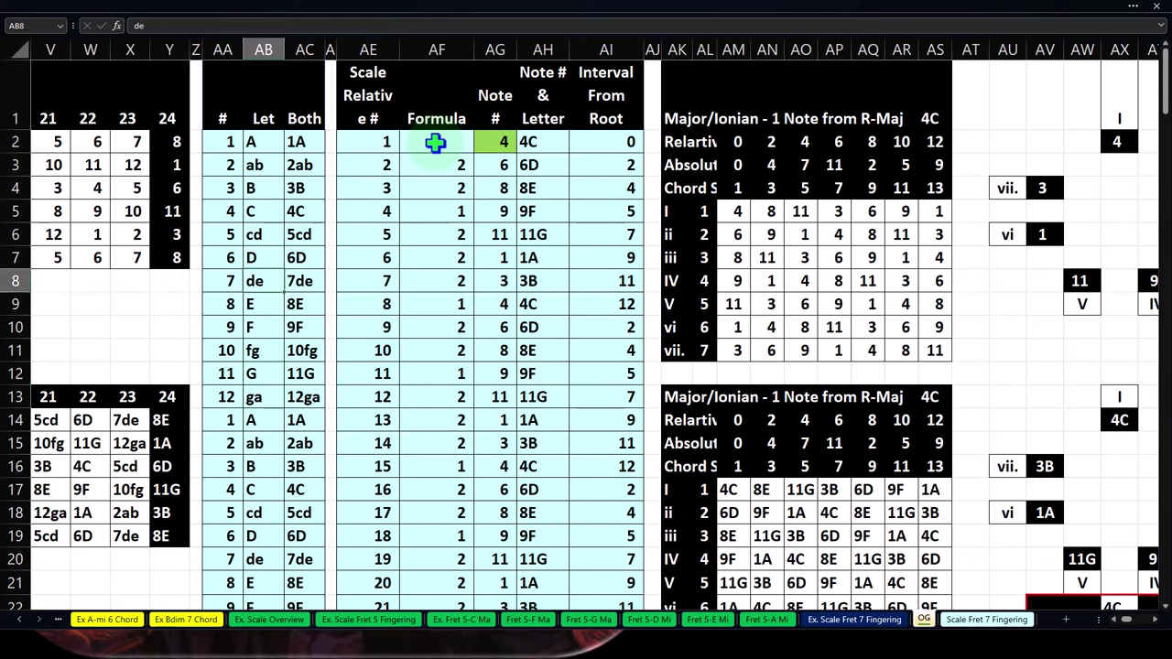
{"action": "key", "text": "Up"}
{"action": "key", "text": "Up"}
{"action": "key", "text": "Up"}
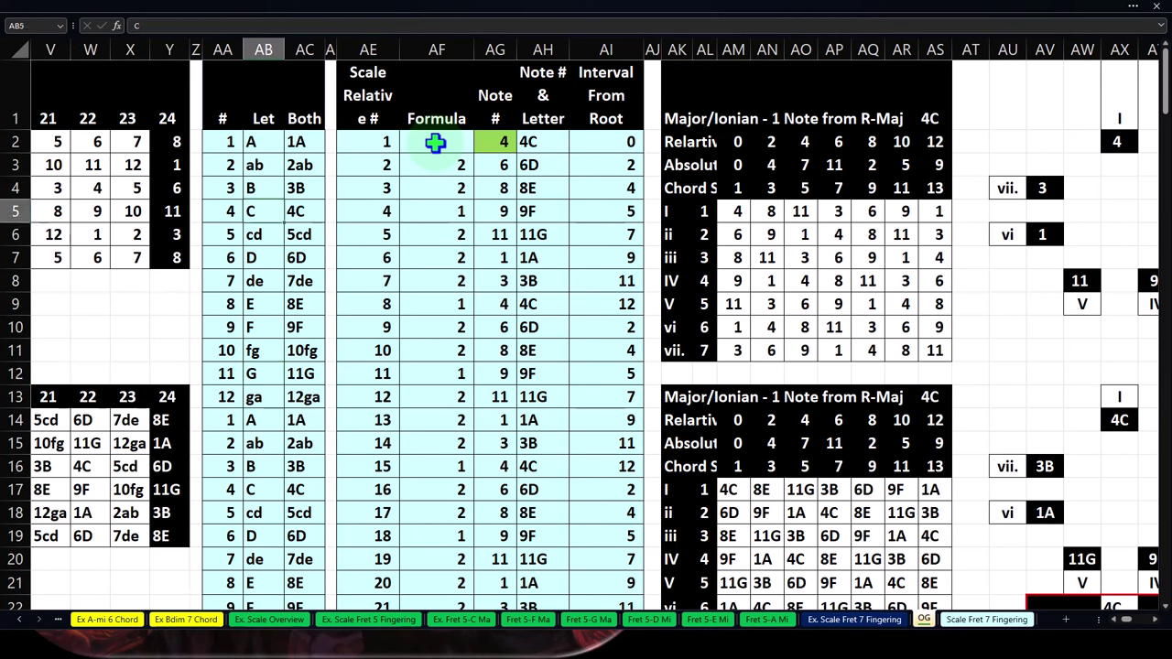
{"action": "key", "text": "Up"}
{"action": "key", "text": "Up"}
{"action": "key", "text": "Up"}
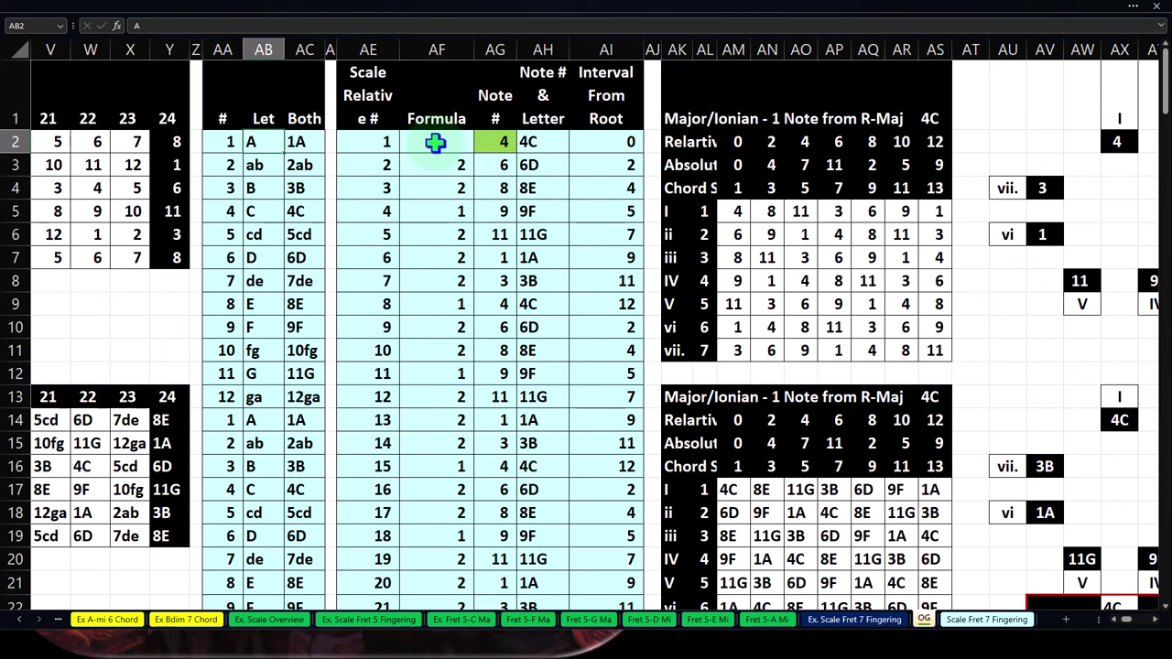
- Step through the note numbers 1 to 12 in column AA, from AA2 to AA13
{"action": "key", "text": "Left"}
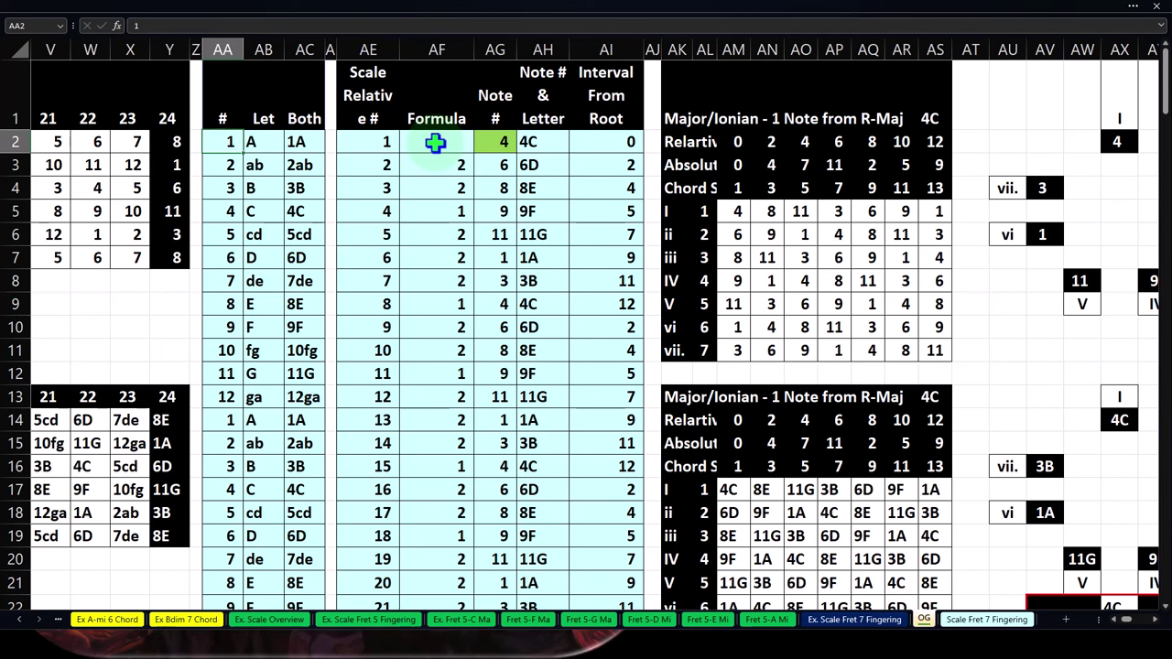
{"action": "key", "text": "Down"}
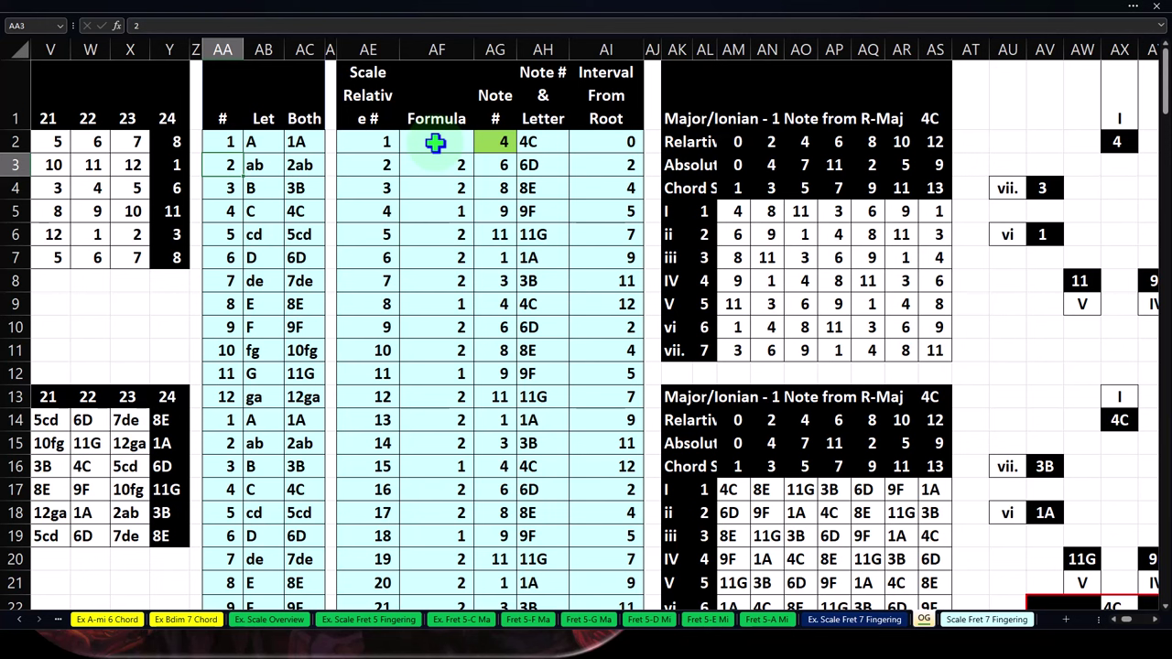
{"action": "key", "text": "Down"}
{"action": "key", "text": "Down"}
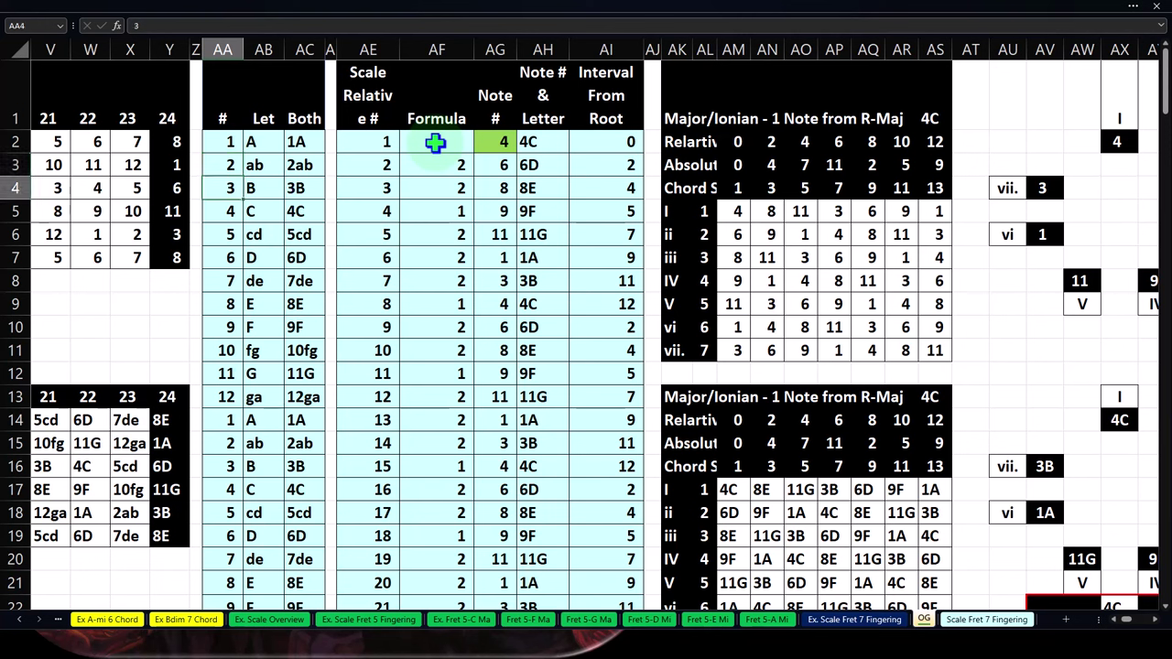
{"action": "key", "text": "Down"}
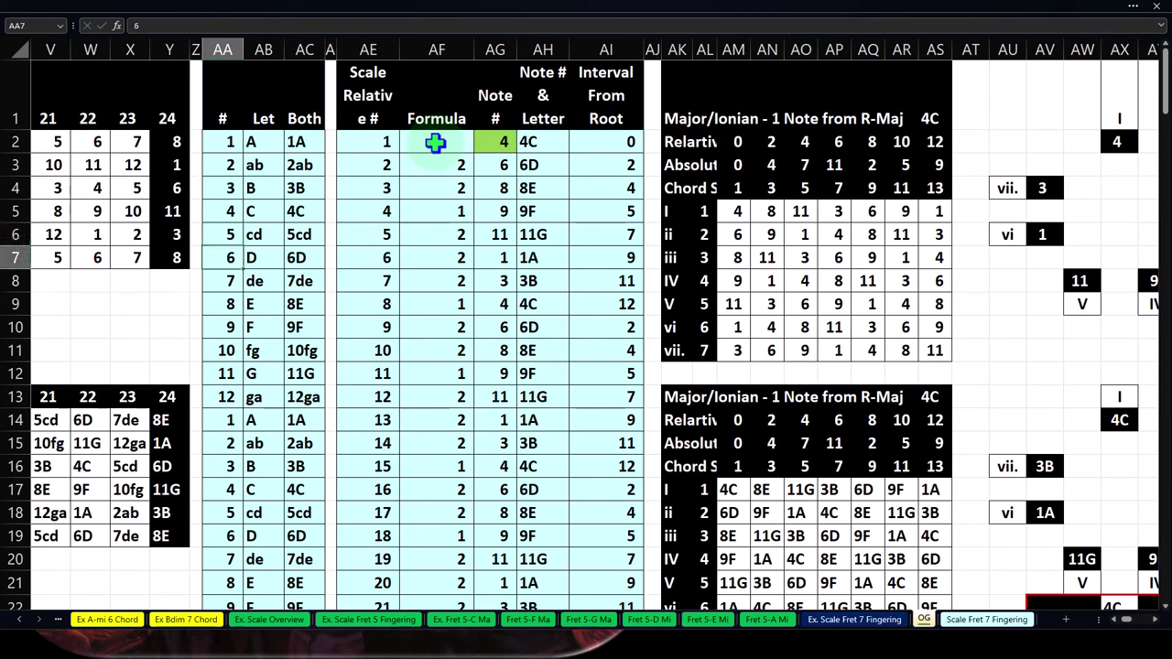
{"action": "key", "text": "Down"}
{"action": "key", "text": "Down"}
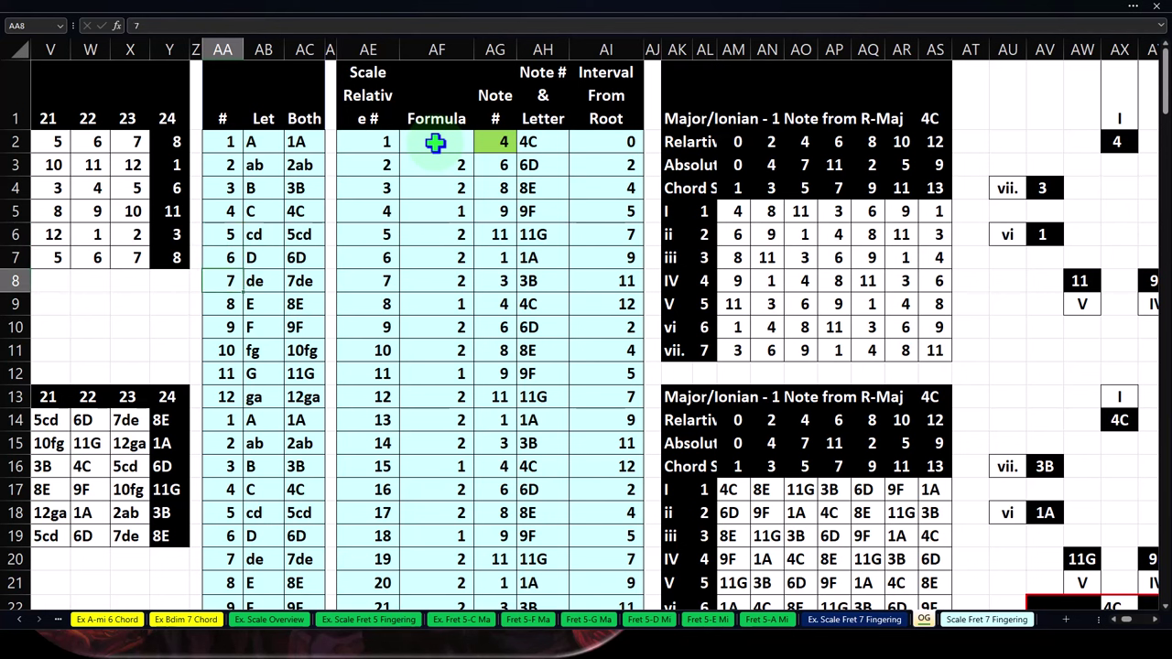
{"action": "key", "text": "Down"}
{"action": "key", "text": "Down"}
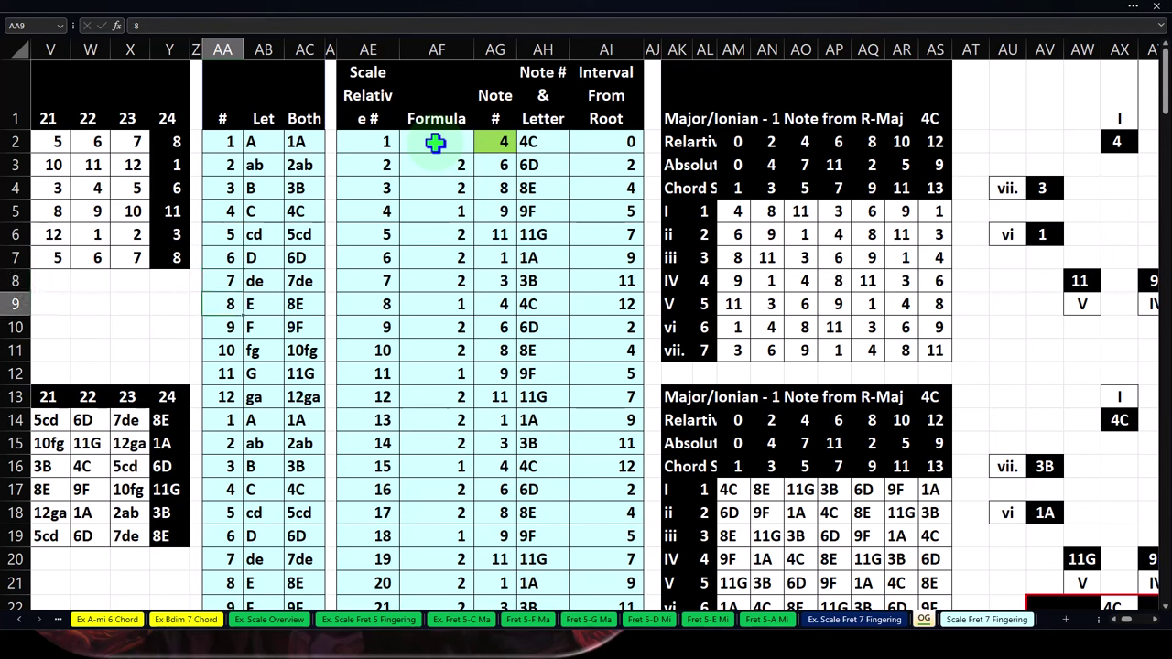
{"action": "key", "text": "Down"}
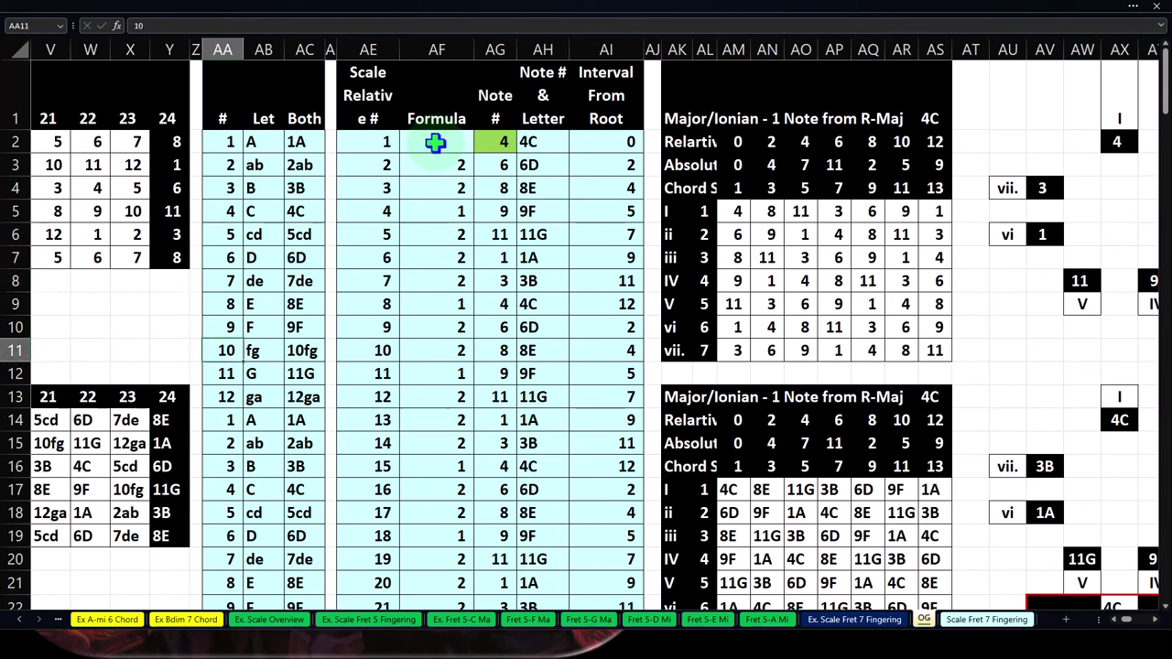
{"action": "key", "text": "Down"}
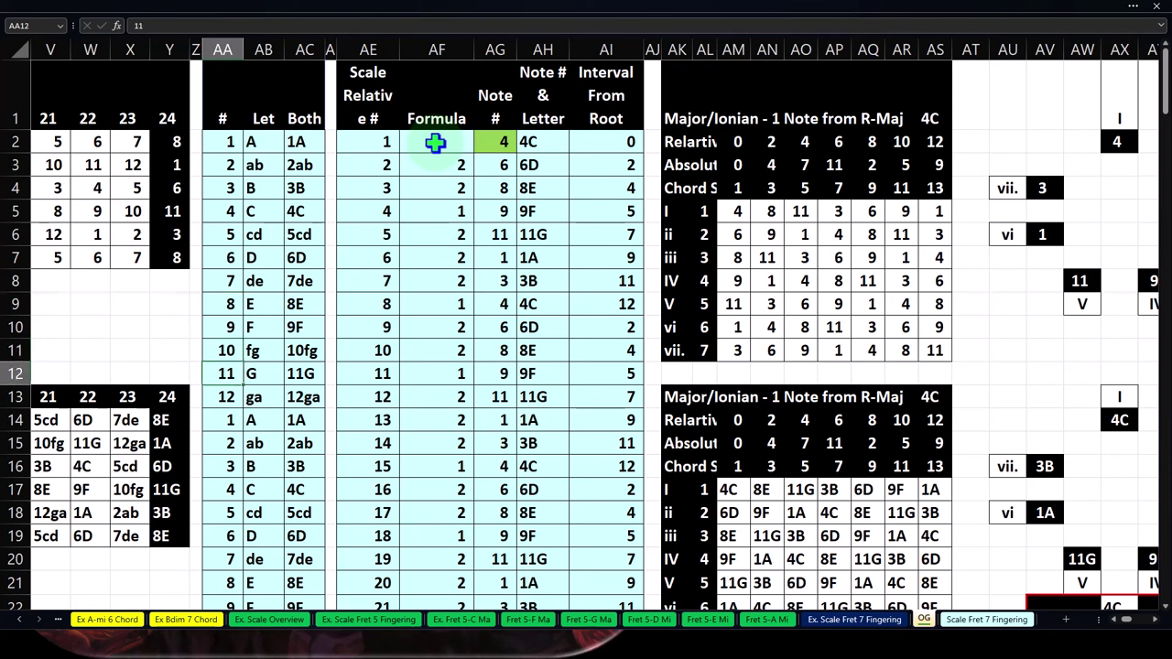
{"action": "key", "text": "Down"}
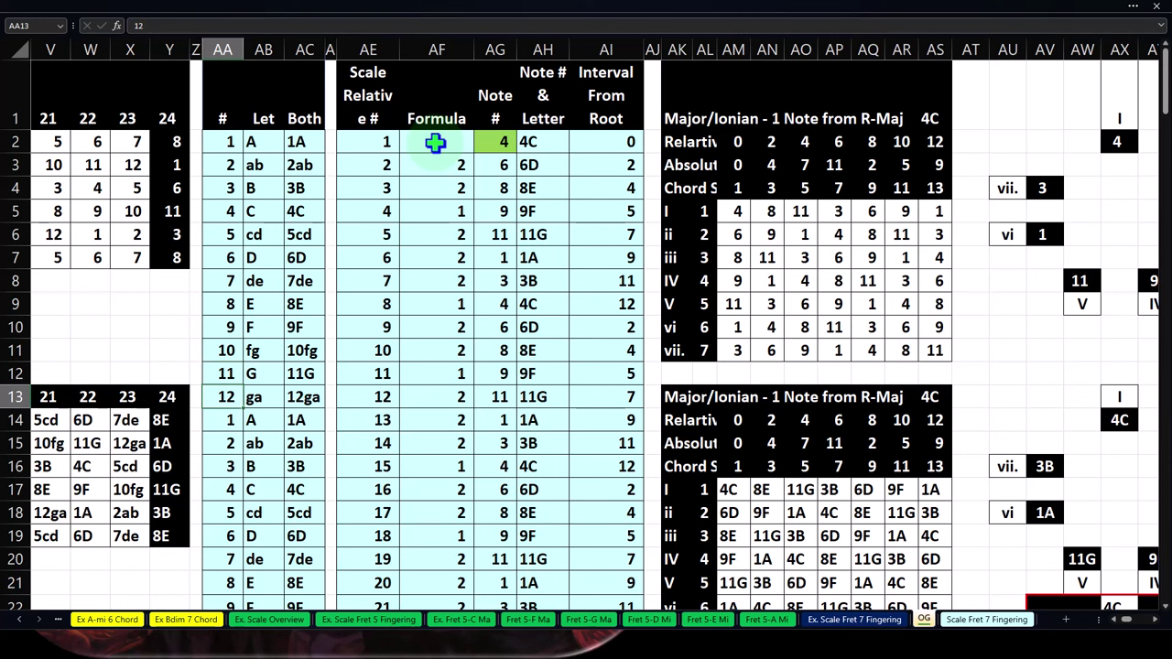
- Move across the combined number-and-letter column and the scale table to select the green starting note number in AG2
{"action": "key", "text": "Right"}
{"action": "key", "text": "Right"}
{"action": "key", "text": "Right"}
{"action": "key", "text": "Right"}
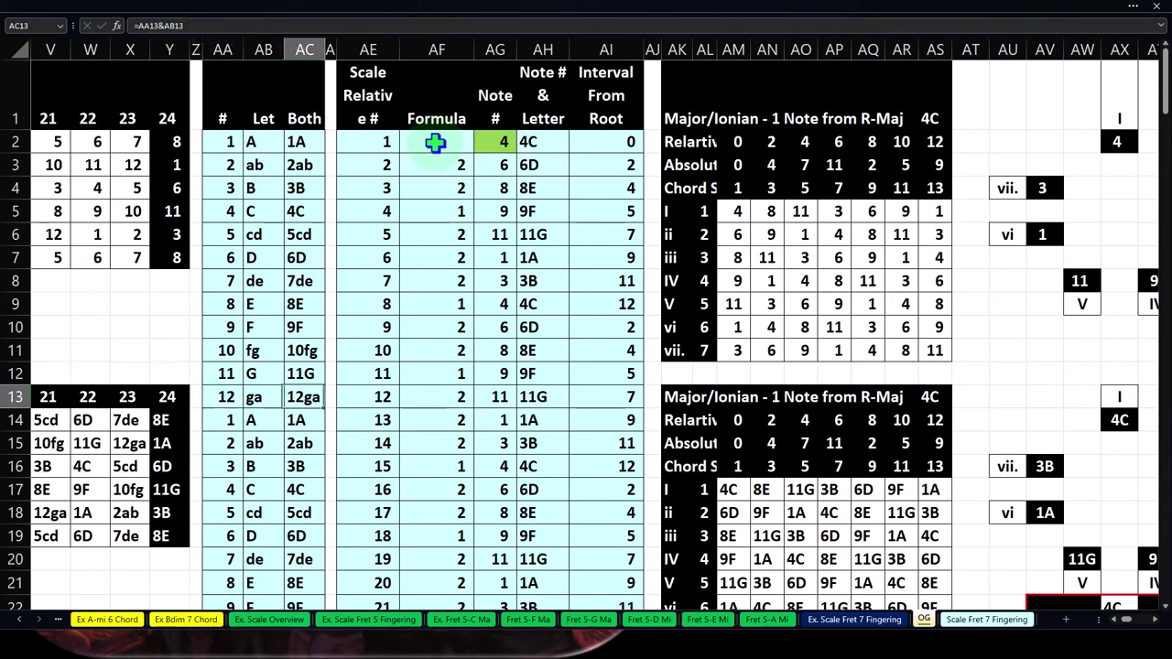
{"action": "key", "text": "Up"}
{"action": "key", "text": "Up"}
{"action": "key", "text": "Up"}
{"action": "key", "text": "Up"}
{"action": "key", "text": "Up"}
{"action": "key", "text": "Up"}
{"action": "key", "text": "Up"}
{"action": "key", "text": "Up"}
{"action": "key", "text": "Up"}
{"action": "key", "text": "Up"}
{"action": "key", "text": "Up"}
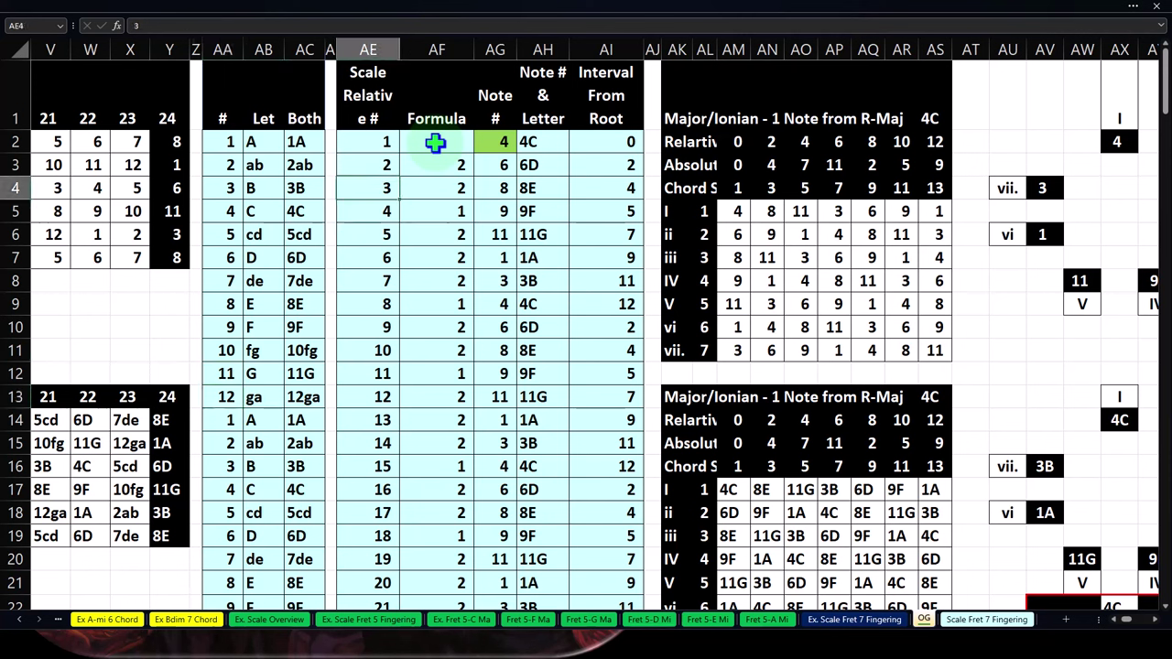
{"action": "key", "text": "Right"}
{"action": "key", "text": "Right"}
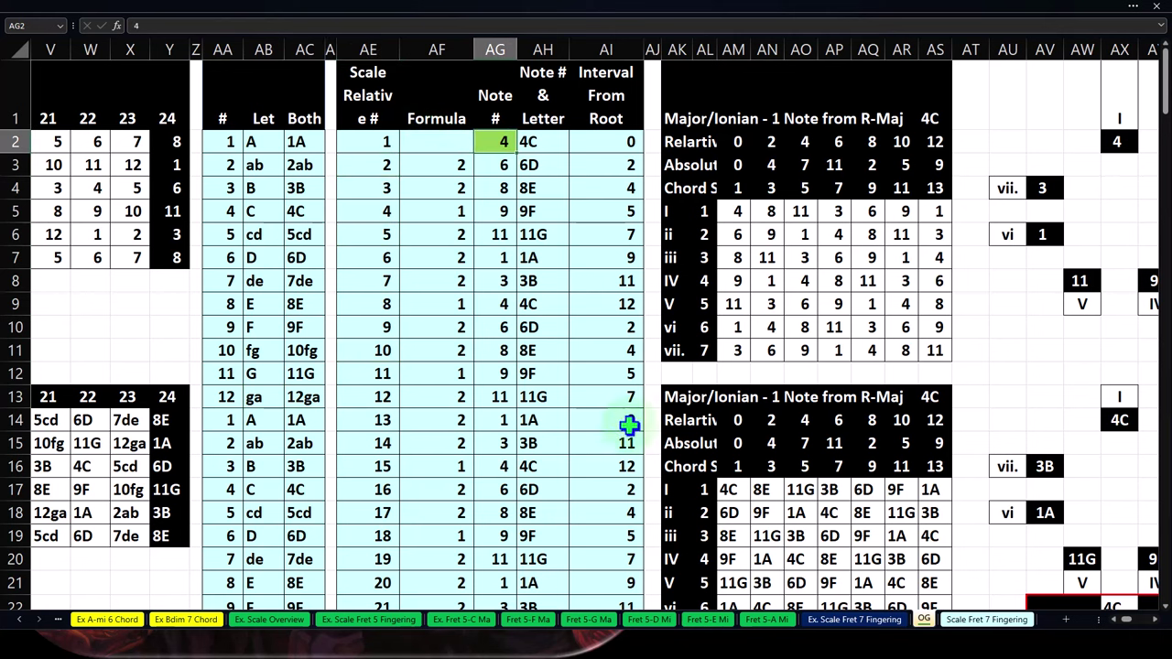
- Step down the scale formula values in column AF from AF3 to AF9
{"action": "left_click", "coordinate": [461, 168]}
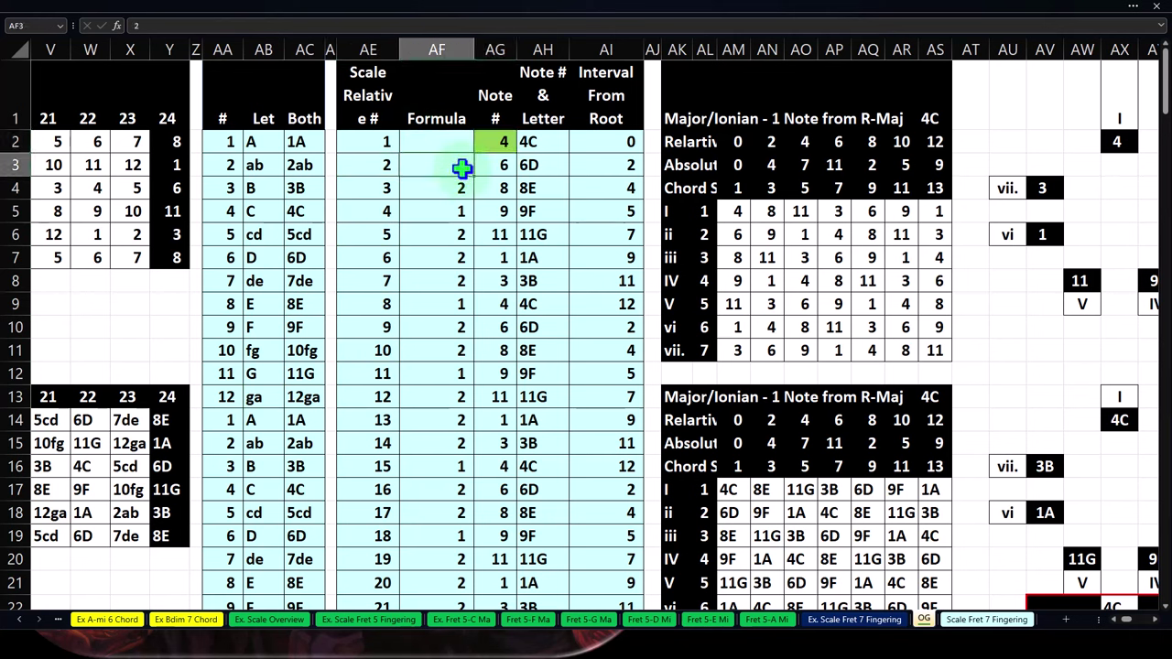
{"action": "key", "text": "Down"}
{"action": "key", "text": "Down"}
{"action": "key", "text": "Down"}
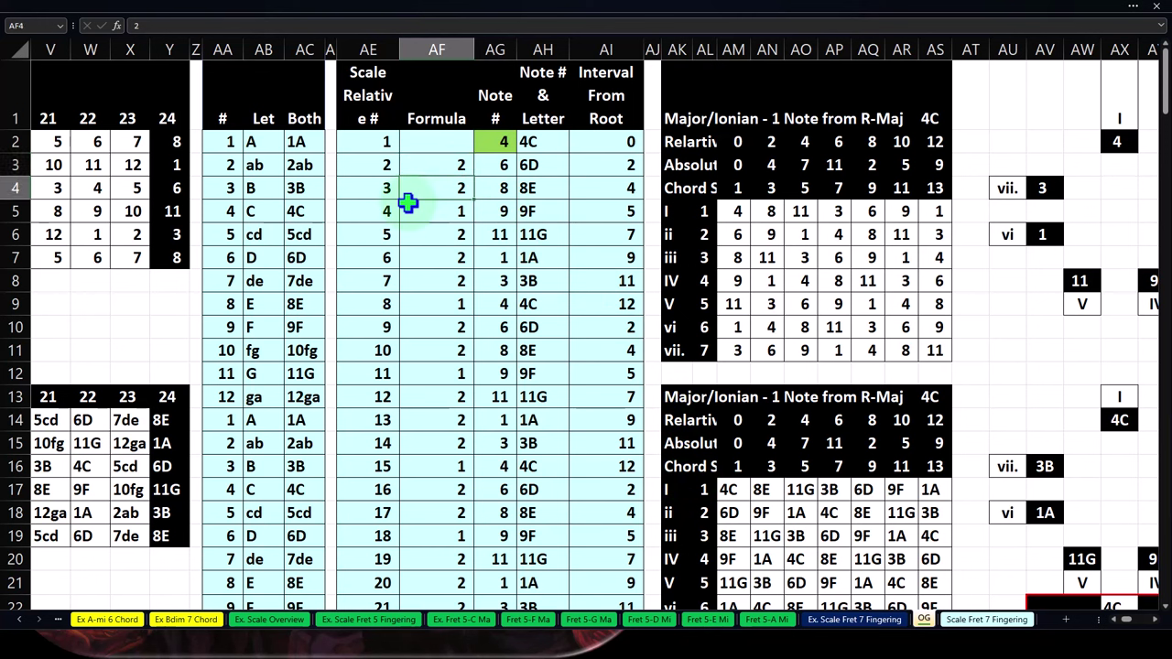
{"action": "key", "text": "Down"}
{"action": "key", "text": "Down"}
{"action": "key", "text": "Down"}
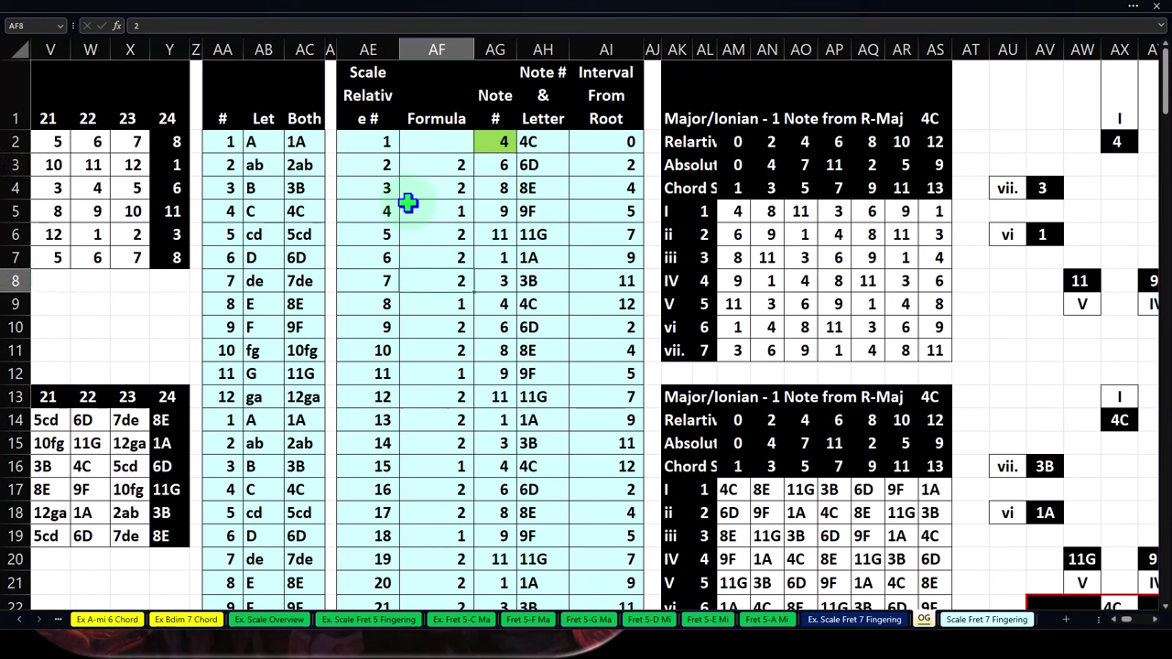
- Step back up the formula column from AF9 to AF4 and down again to AF9
{"action": "key", "text": "Up"}
{"action": "key", "text": "Up"}
{"action": "key", "text": "Up"}
{"action": "key", "text": "Up"}
{"action": "key", "text": "Up"}
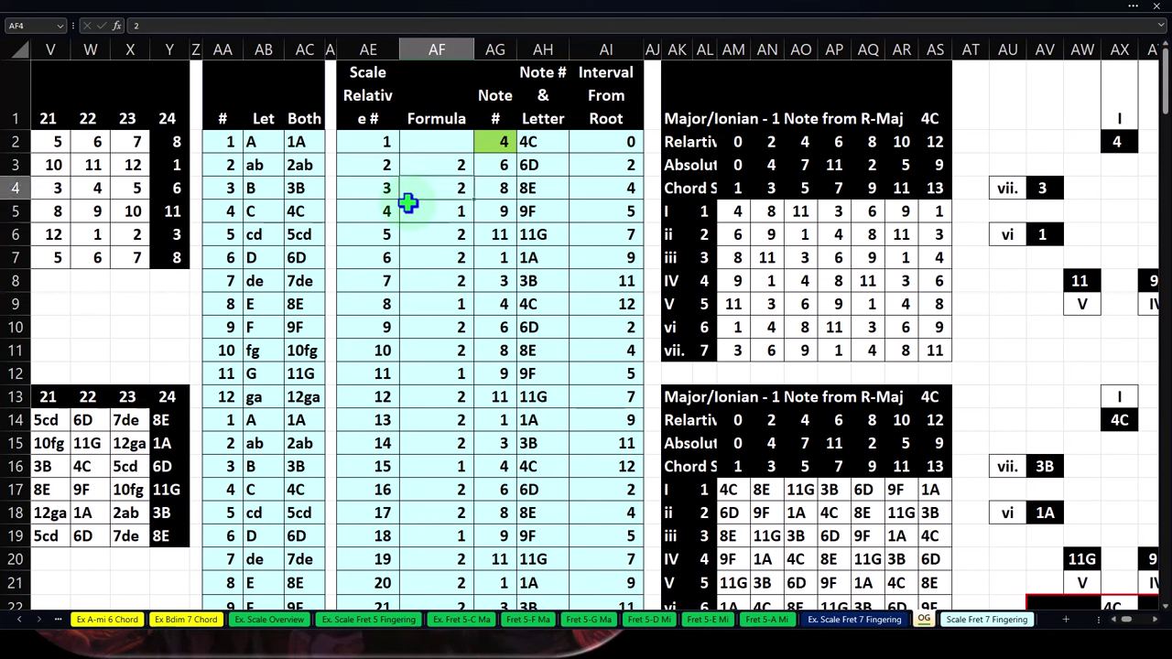
{"action": "key", "text": "Down"}
{"action": "key", "text": "Down"}
{"action": "key", "text": "Down"}
{"action": "key", "text": "Down"}
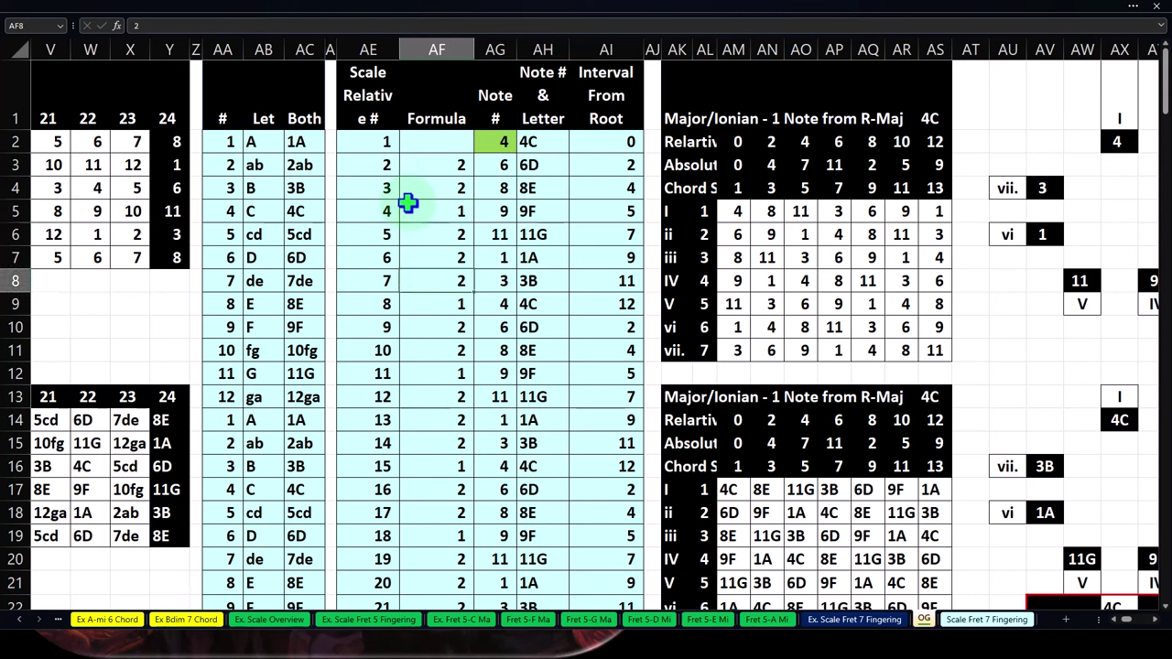
{"action": "key", "text": "Down"}
- Return up the formula column to AF3 and move across to inspect the note number formula in AG3
{"action": "key", "text": "Up"}
{"action": "key", "text": "Up"}
{"action": "key", "text": "Up"}
{"action": "key", "text": "Up"}
{"action": "key", "text": "Up"}
{"action": "key", "text": "Up"}
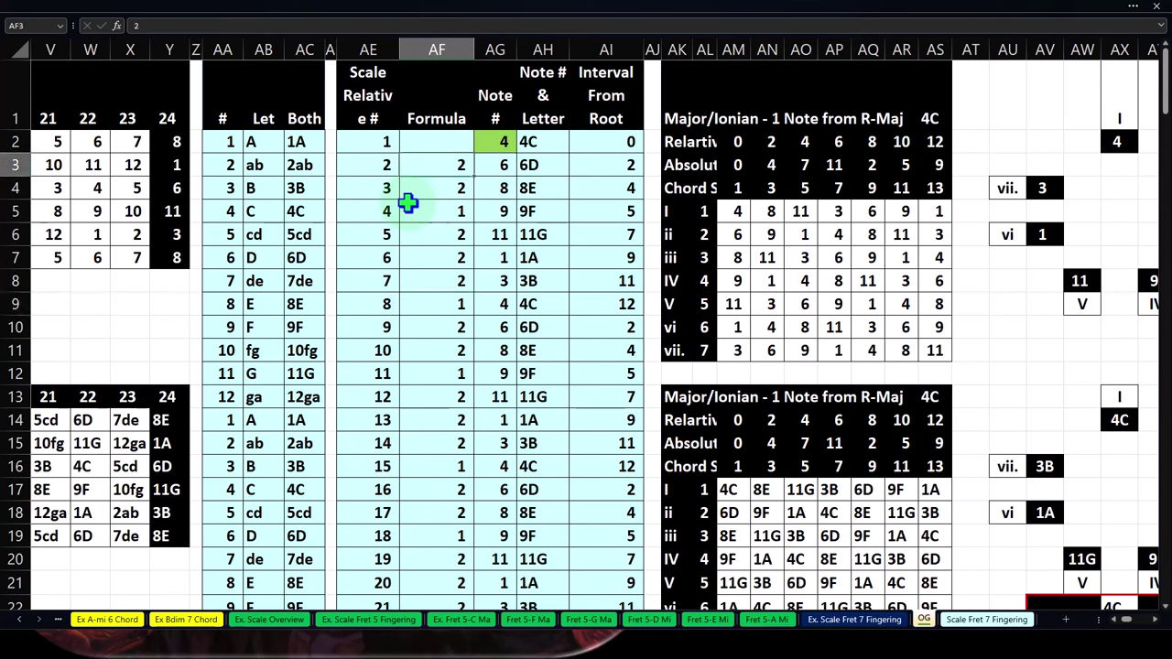
{"action": "key", "text": "Right"}
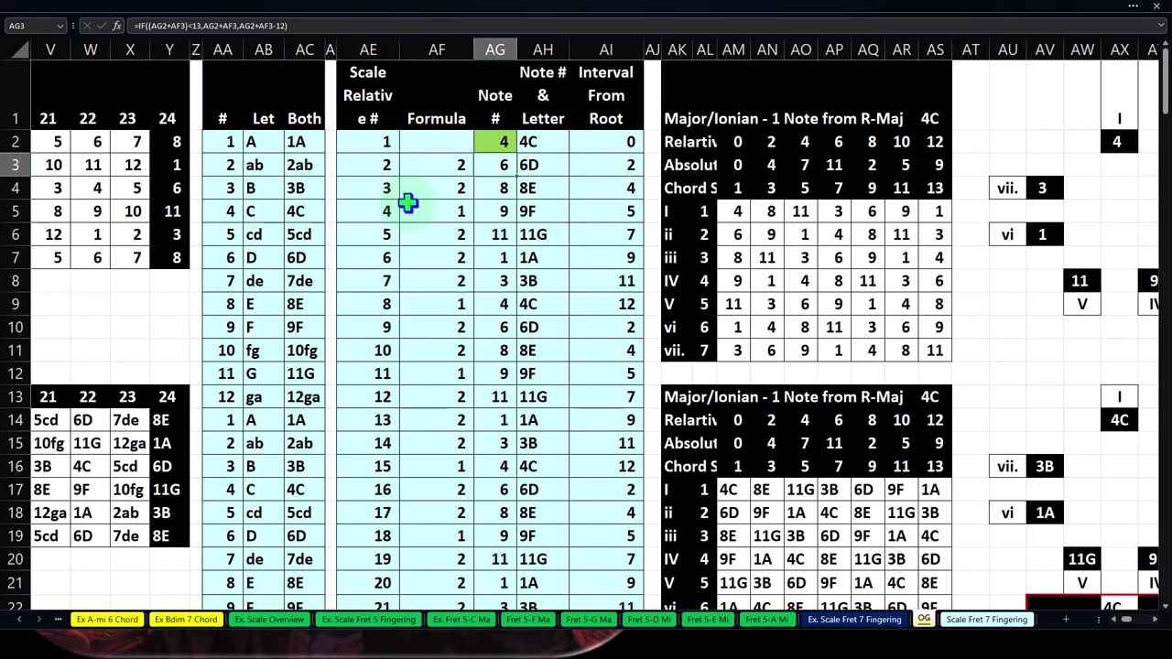
- Compare the starting note in AG2 and AH2 with the second scale note in AF3, AG3 and AH3
{"action": "key", "text": "Up"}
{"action": "key", "text": "Right"}
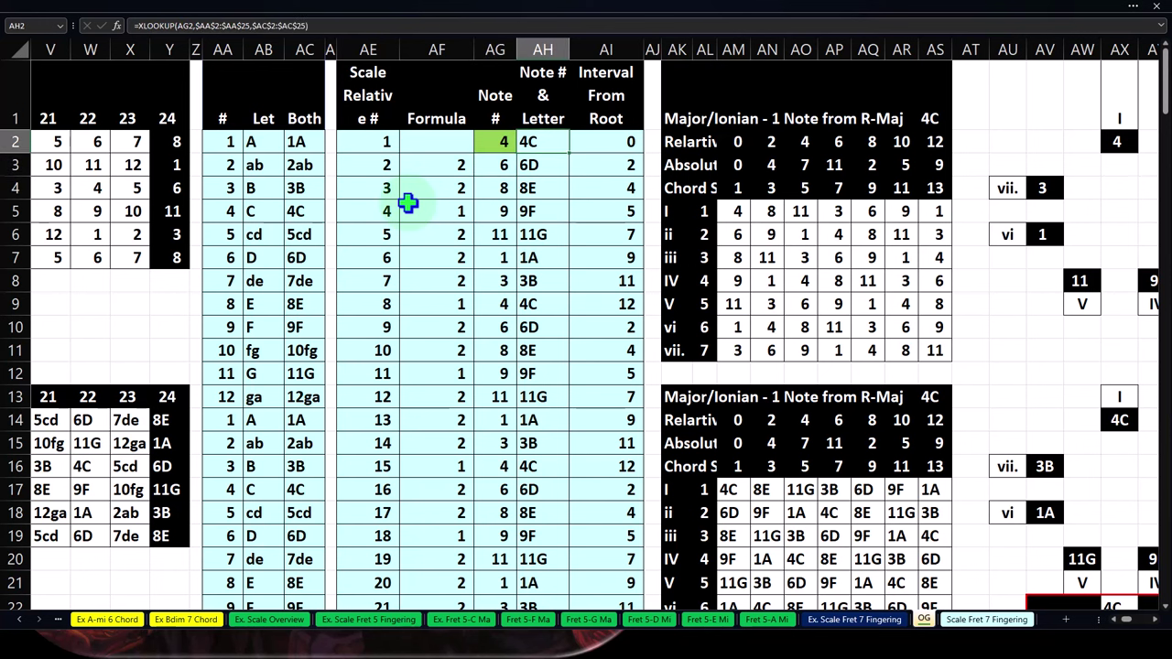
{"action": "key", "text": "Left"}
{"action": "key", "text": "Down"}
{"action": "key", "text": "Left"}
{"action": "key", "text": "Right"}
{"action": "key", "text": "Right"}
{"action": "key", "text": "Left"}
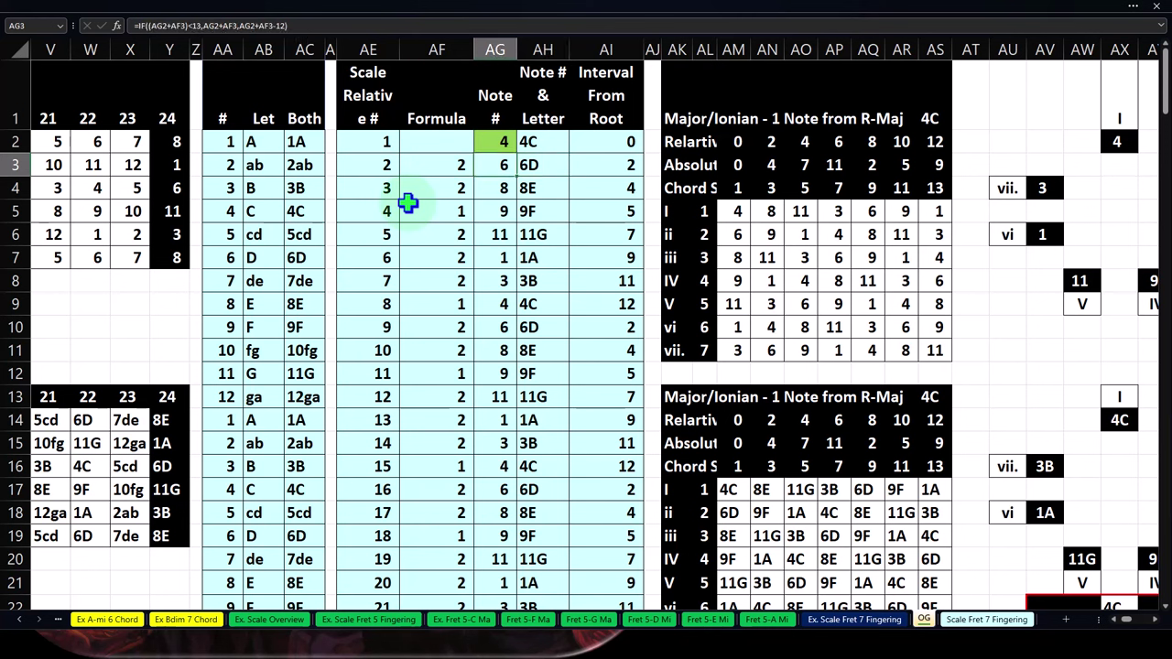
- Trace the third scale note across its formula step in AF4, note number in AG4 and letter in AH4
{"action": "key", "text": "Left"}
{"action": "key", "text": "Down"}
{"action": "key", "text": "Right"}
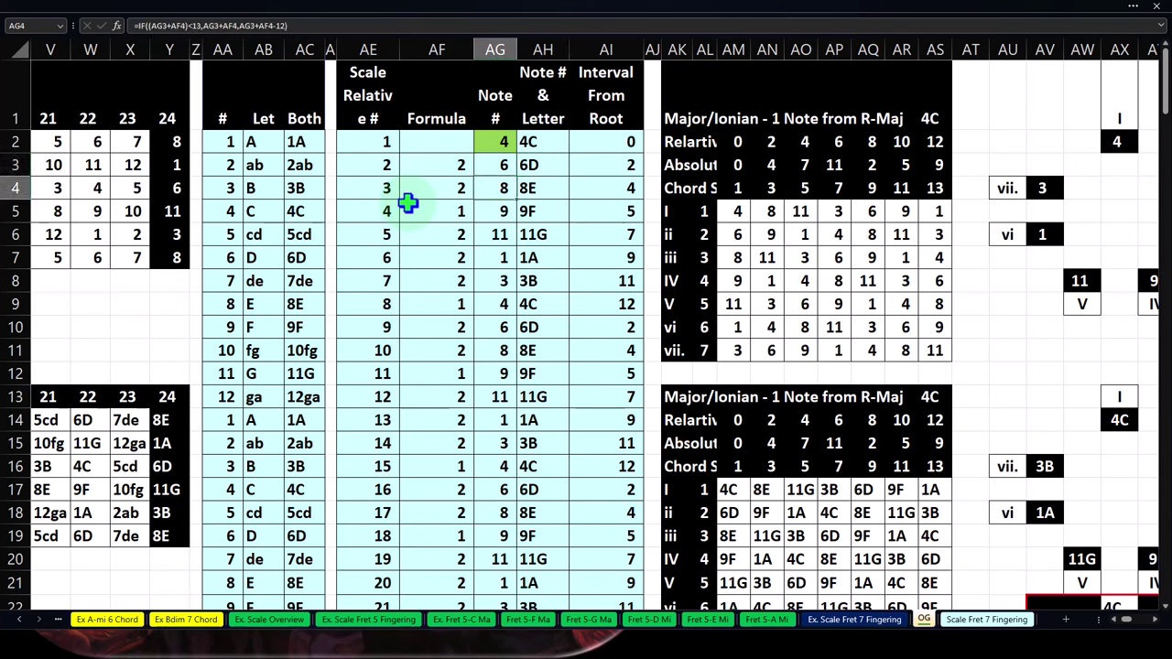
{"action": "key", "text": "Right"}
{"action": "key", "text": "Left"}
- Trace the fourth and fifth scale notes from formula steps AF5 and AF6 to note numbers AG5 and AG6
{"action": "left_click", "coordinate": [408, 204]}
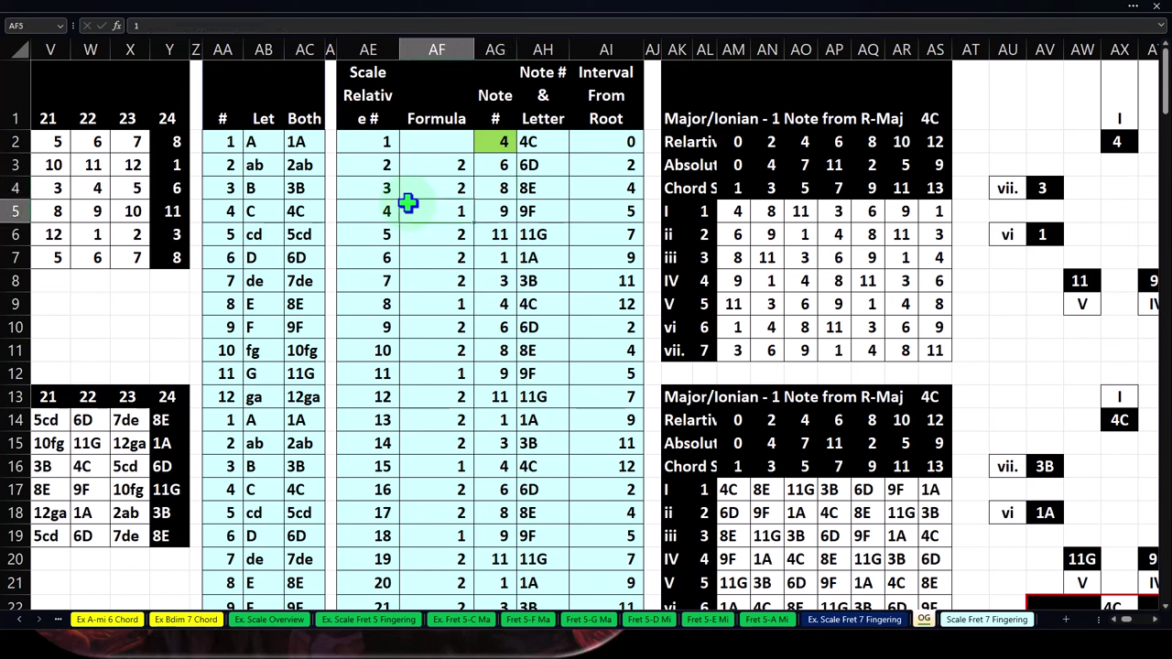
{"action": "key", "text": "Right"}
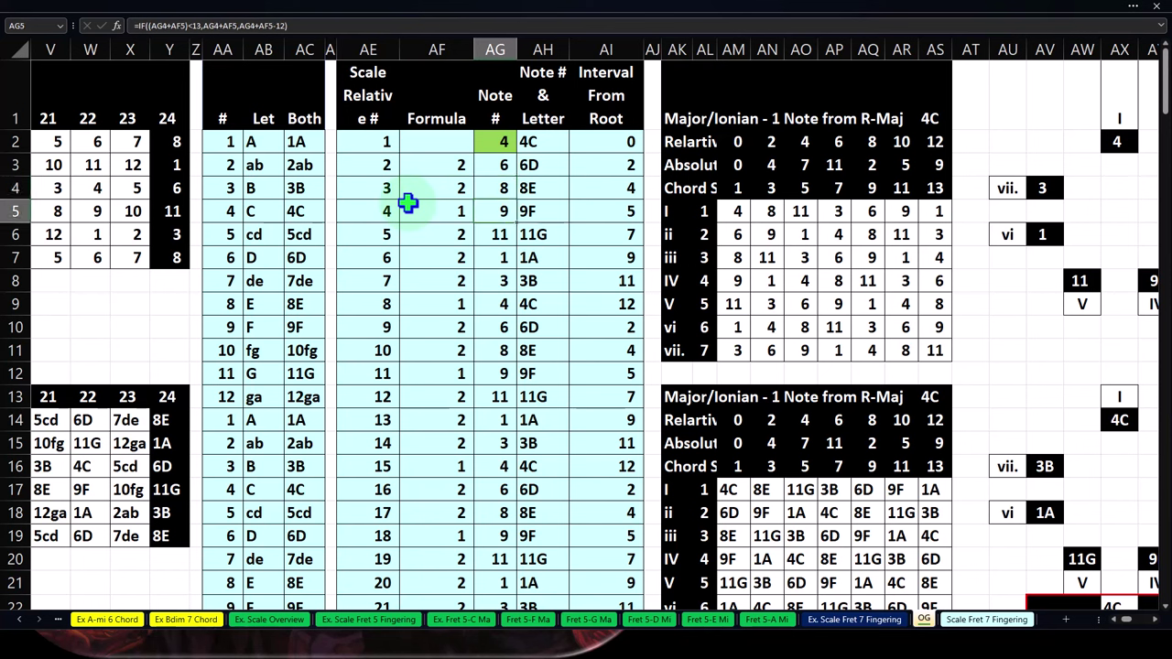
{"action": "key", "text": "Down"}
{"action": "key", "text": "Left"}
{"action": "key", "text": "Right"}
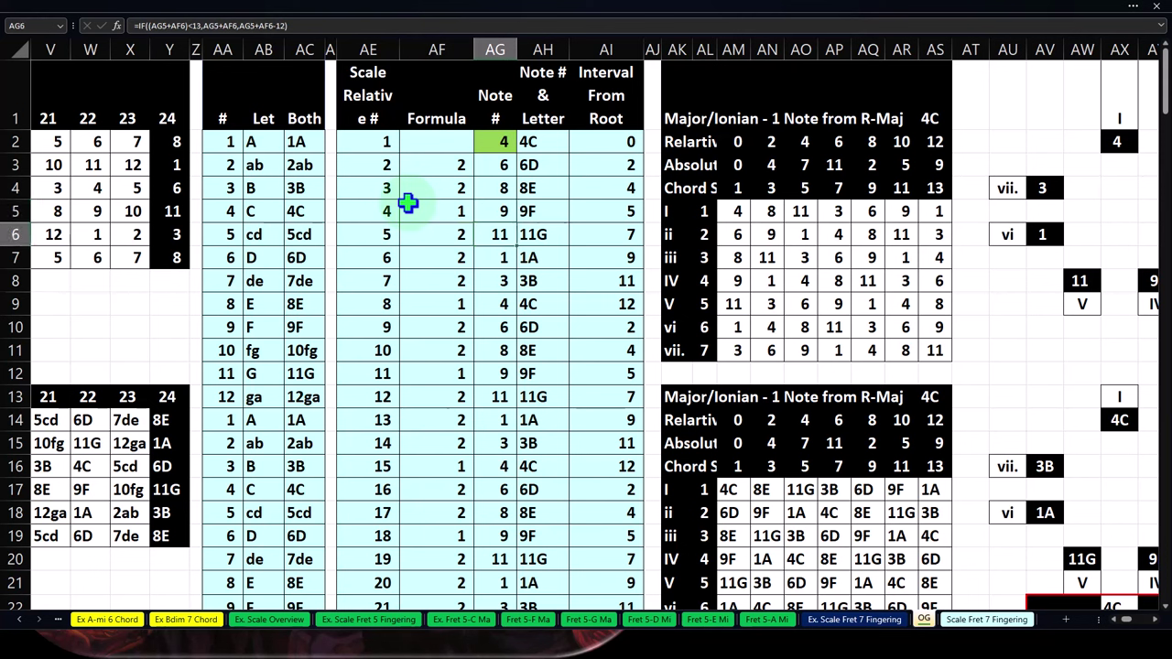
- Trace the sixth and seventh scale notes from formula steps AF7 and AF8 to note numbers AG7 and AG8
{"action": "key", "text": "Down"}
{"action": "key", "text": "Left"}
{"action": "key", "text": "Right"}
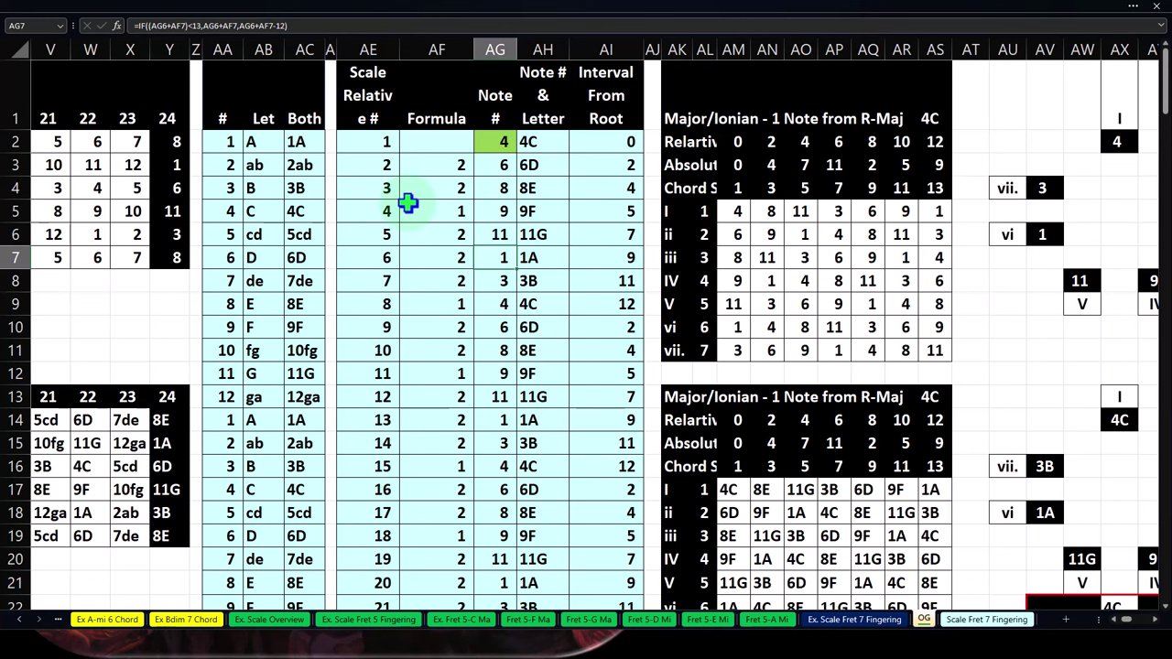
{"action": "key", "text": "Down"}
{"action": "key", "text": "Left"}
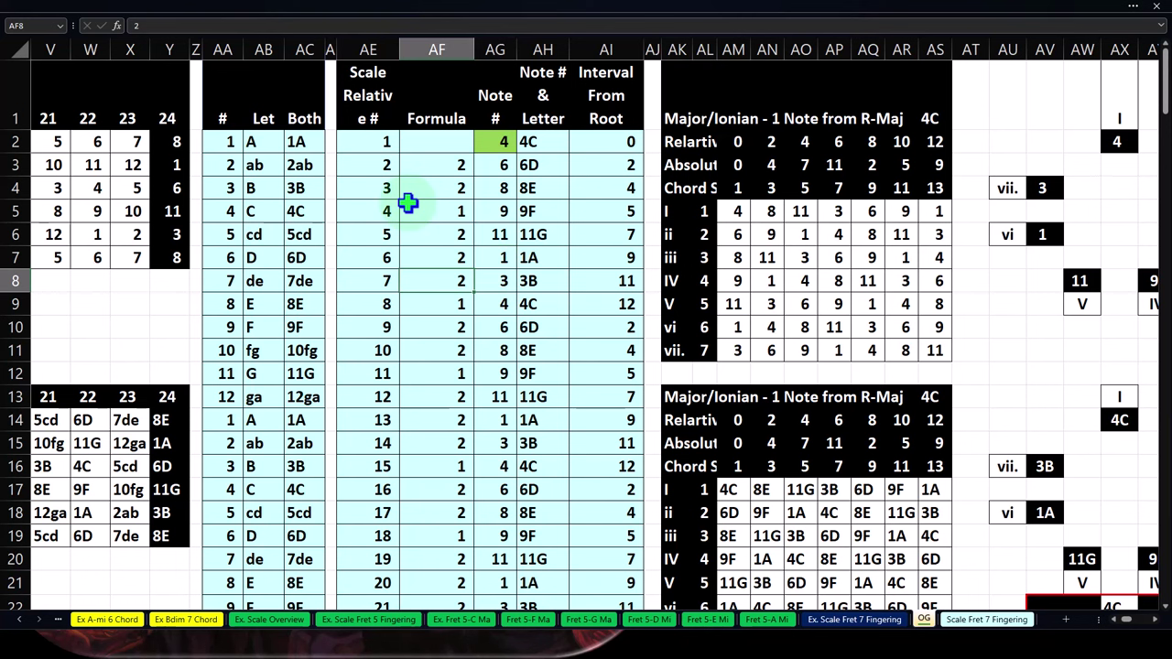
{"action": "key", "text": "Right"}
{"action": "key", "text": "Up"}
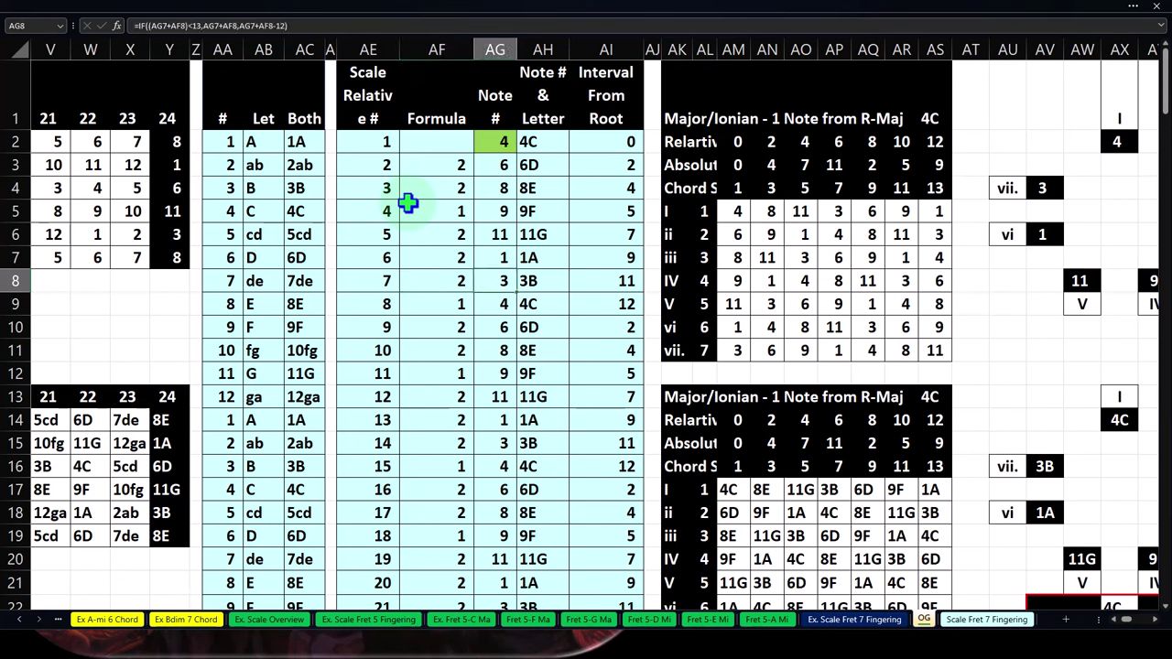
- Trace the eighth scale note from its formula step in AF9 to its note number in AG9
{"action": "key", "text": "Down"}
{"action": "key", "text": "Down"}
{"action": "key", "text": "Left"}
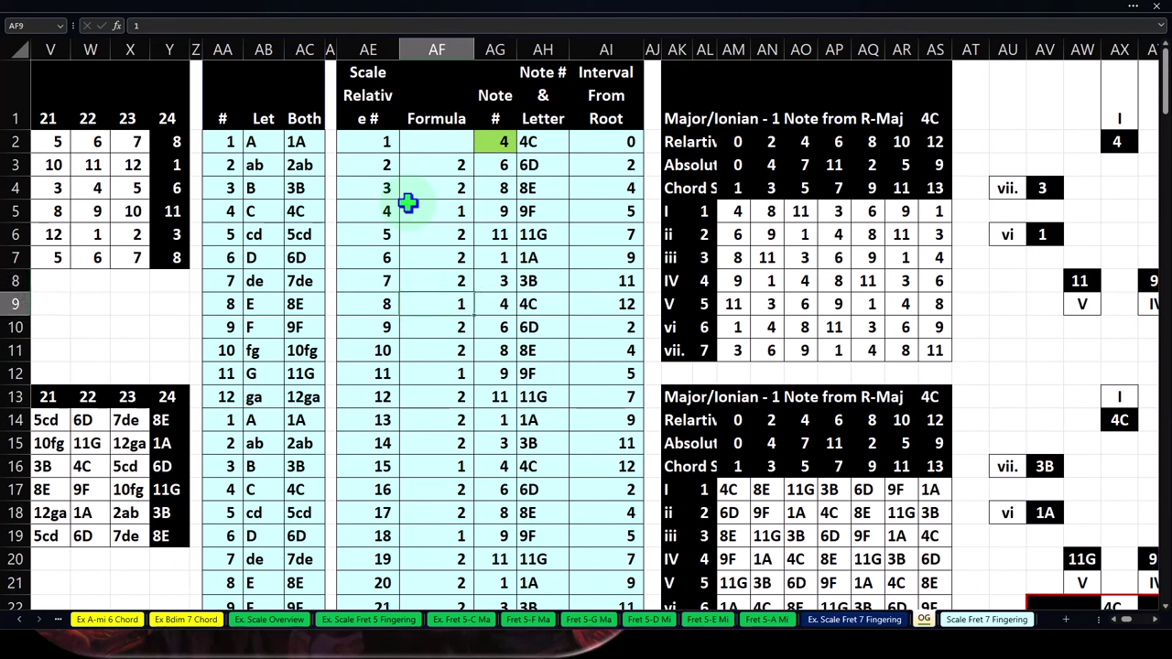
{"action": "key", "text": "Right"}
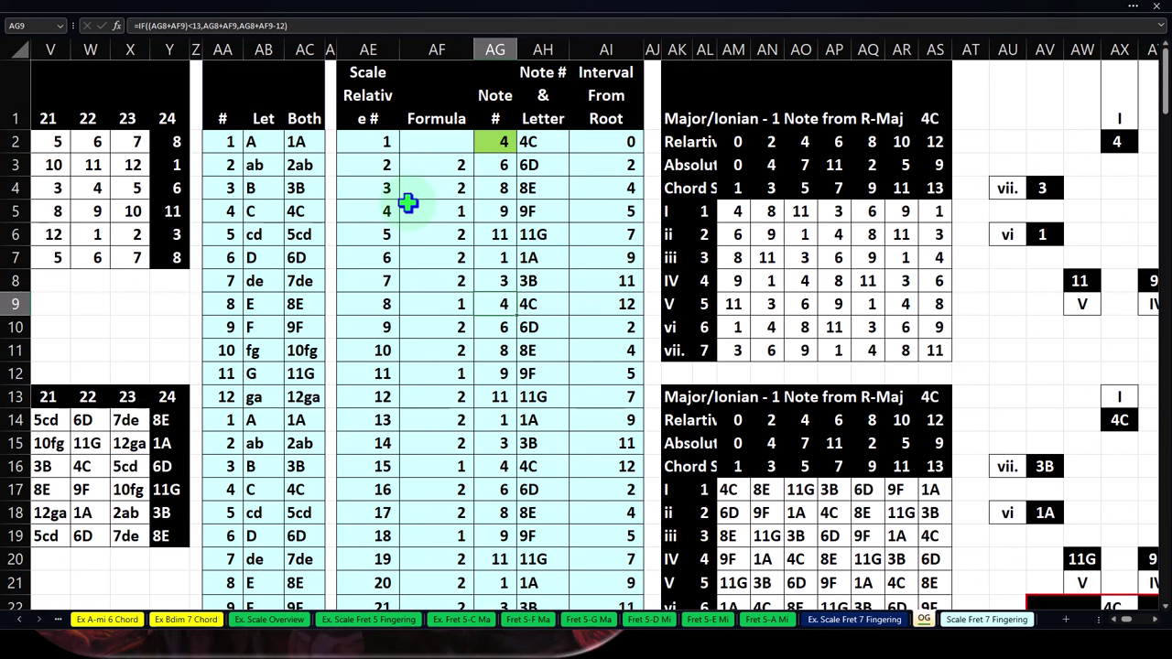
- Select the whole formula pattern AF3:AF9, and step through the matching note numbers from AG3 to AG9
{"action": "left_click_drag", "start_coordinate": [424, 168], "coordinate": [444, 286]}
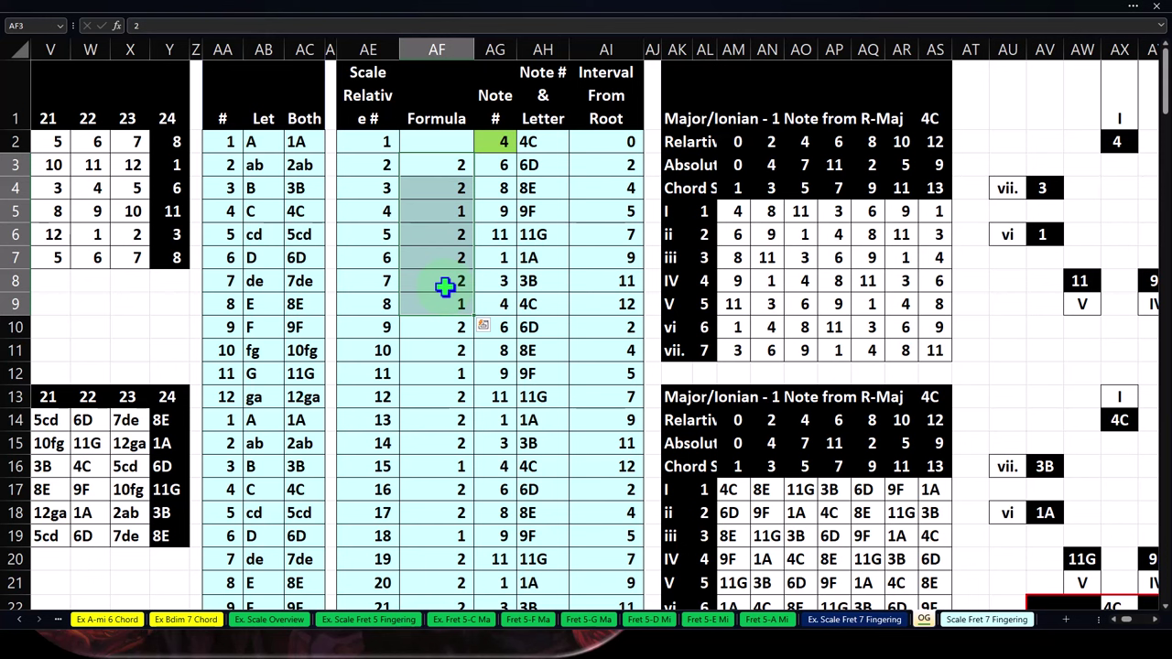
{"action": "left_click", "coordinate": [494, 166]}
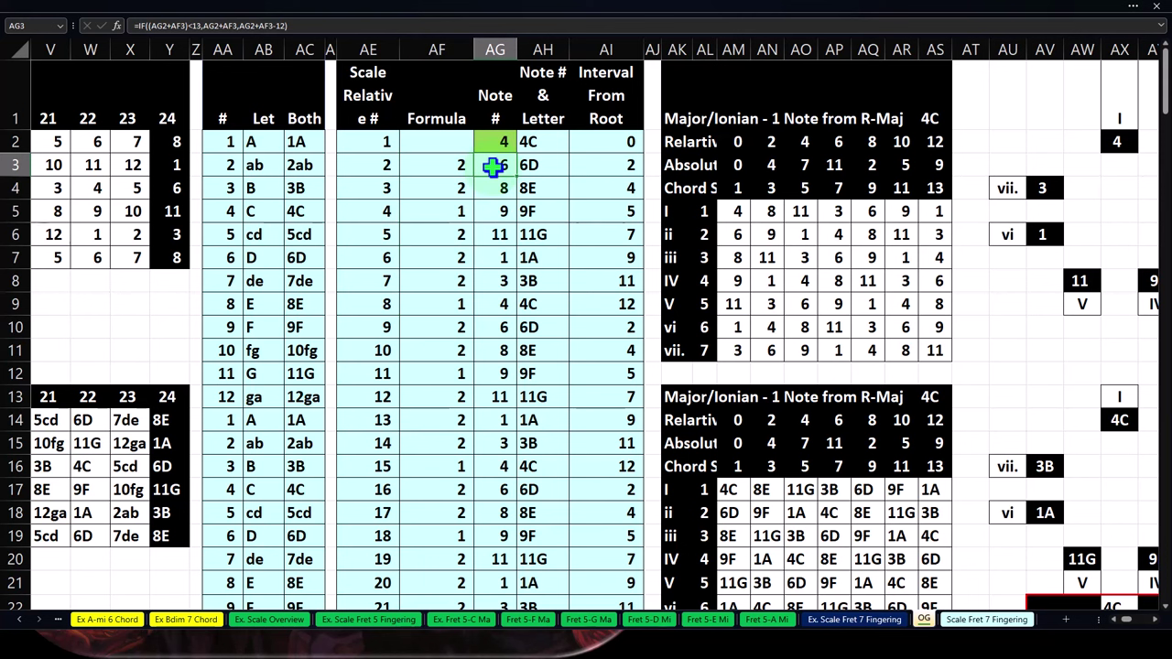
{"action": "key", "text": "Down"}
{"action": "key", "text": "Down"}
{"action": "key", "text": "Down"}
{"action": "key", "text": "Down"}
{"action": "key", "text": "Down"}
{"action": "key", "text": "Down"}
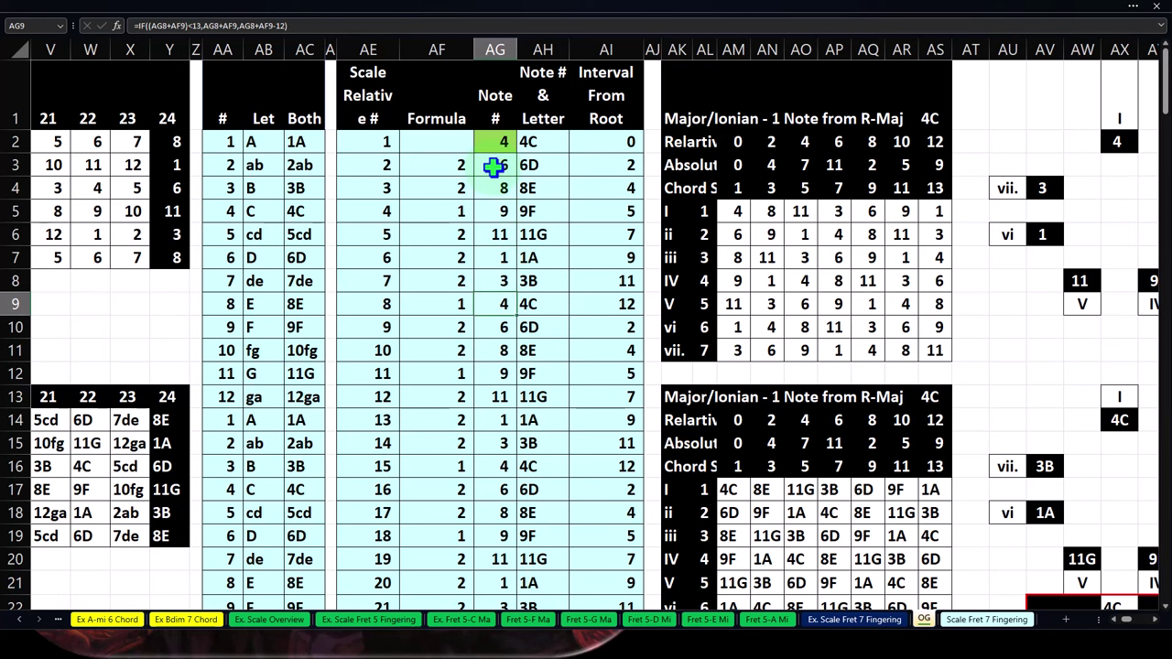
- Step down the formula values from AF3 to AF7
{"action": "left_click", "coordinate": [458, 165]}
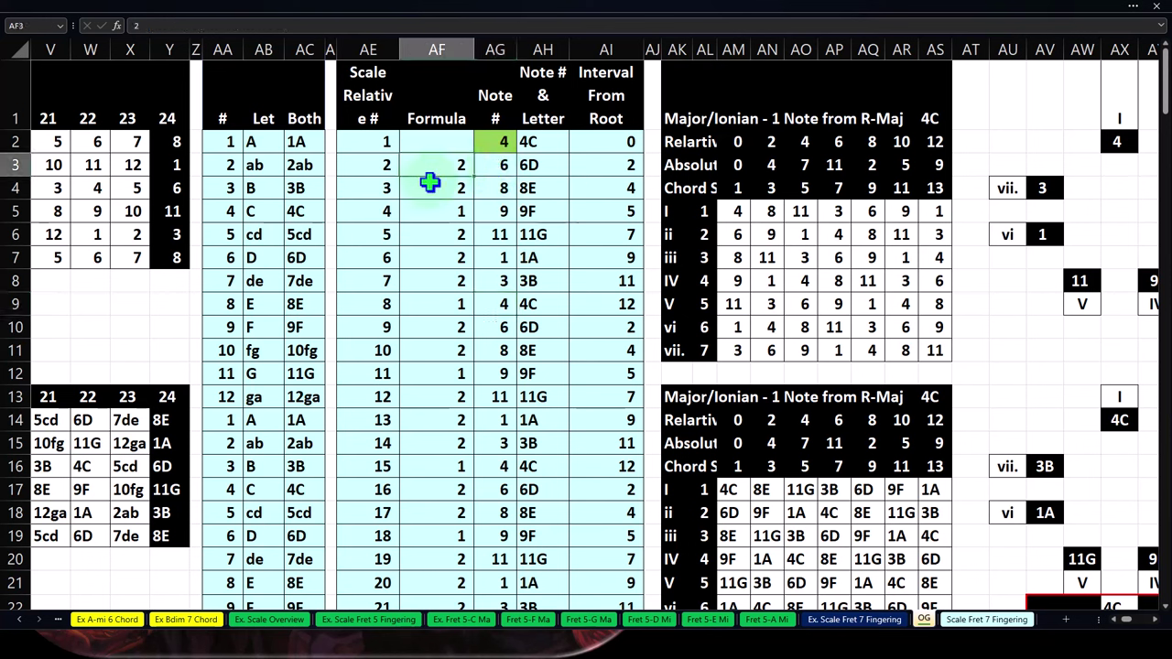
{"action": "key", "text": "Down"}
{"action": "key", "text": "Down"}
{"action": "key", "text": "Down"}
{"action": "key", "text": "Down"}
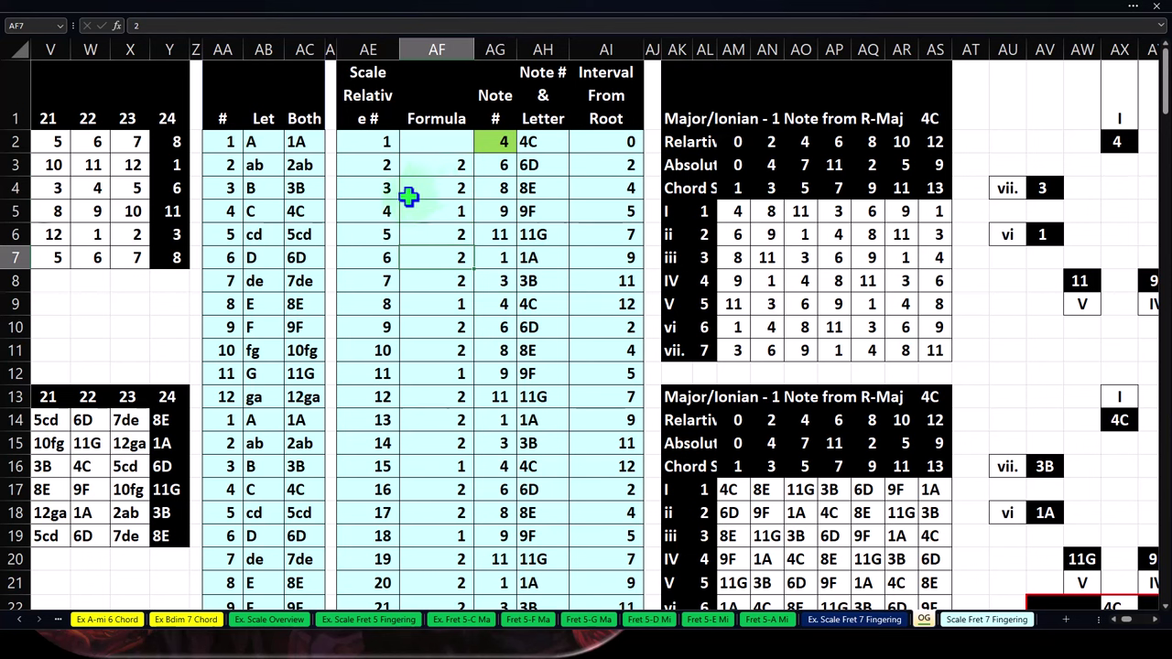
- Step through the formula values from AF3 to AF10, ending back on AF9 at the end of the pattern
{"action": "left_click", "coordinate": [430, 173]}
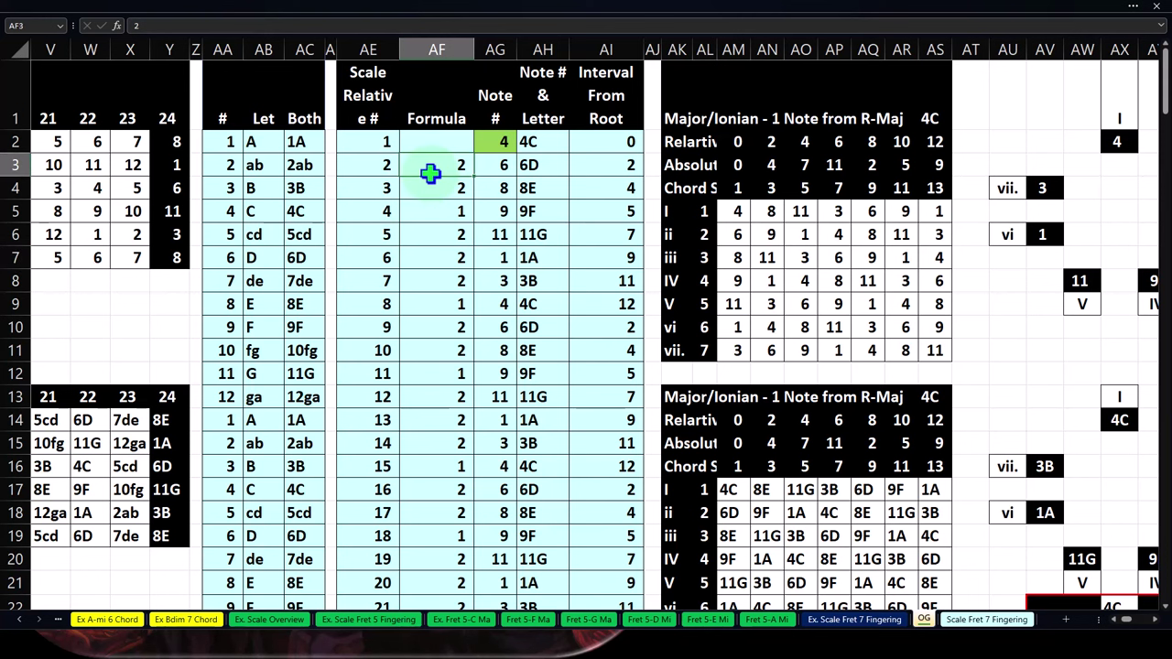
{"action": "key", "text": "Down"}
{"action": "key", "text": "Down"}
{"action": "key", "text": "Down"}
{"action": "key", "text": "Down"}
{"action": "key", "text": "Down"}
{"action": "key", "text": "Down"}
{"action": "key", "text": "Down"}
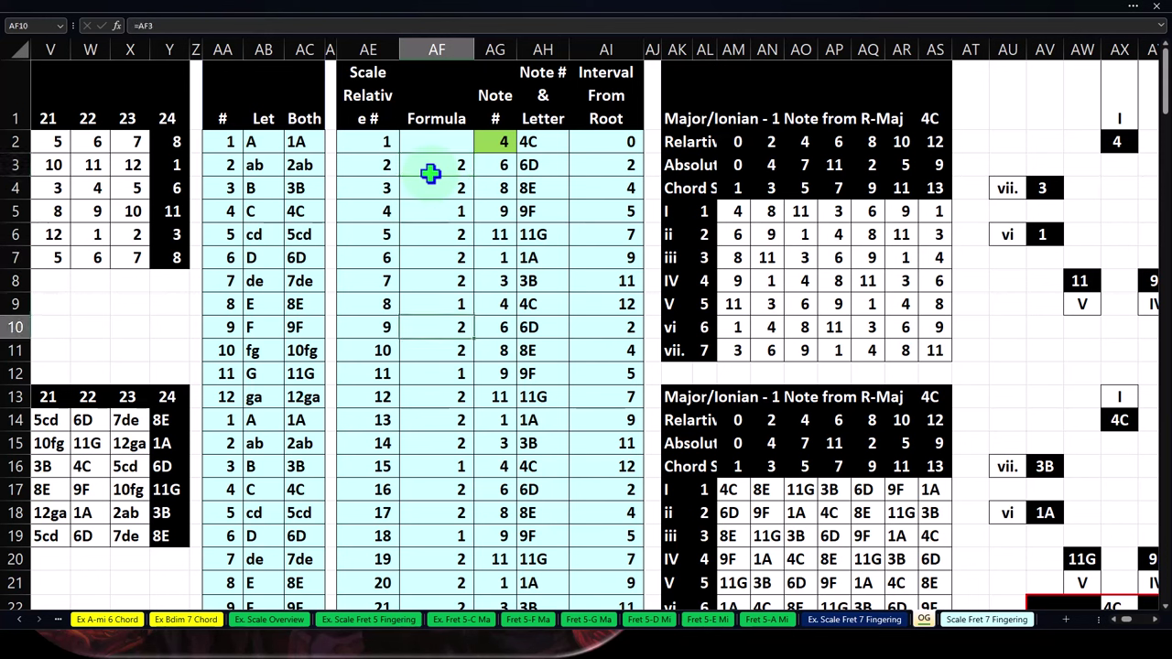
{"action": "key", "text": "Up"}
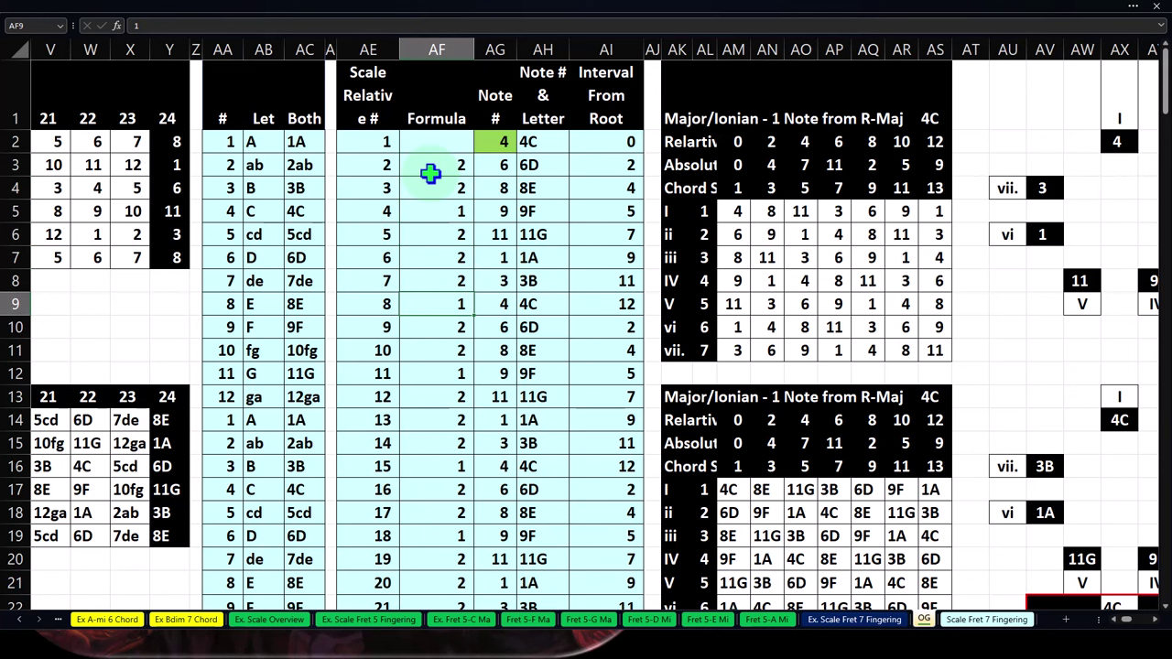